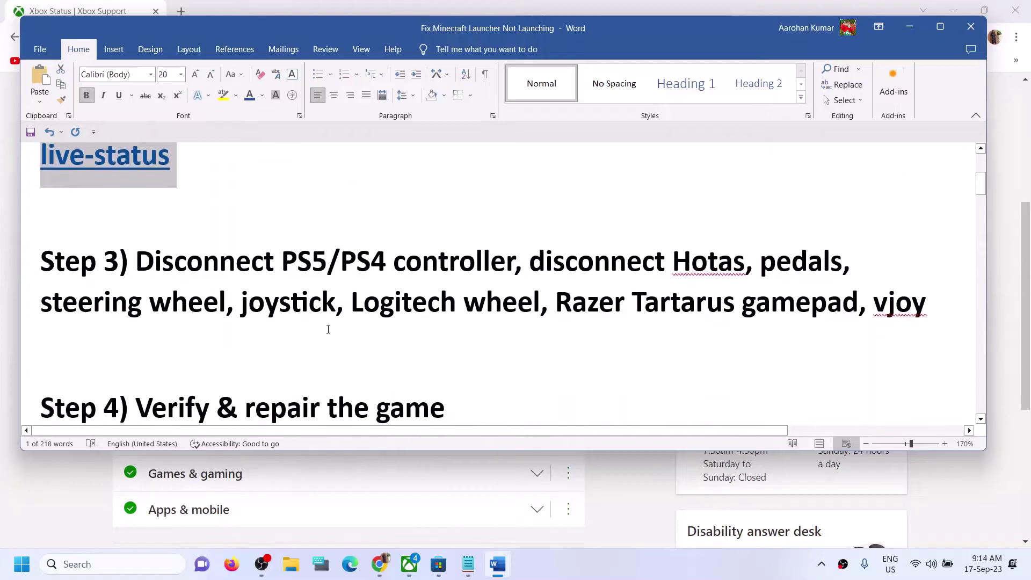
# Review the Step 3 instructions about disconnecting controllers, Hotas, pedals, wheels, joysticks, gamepads and vjoy, selecting the text while reading
pyautogui.scroll(1, 327, 329)
pyautogui.moveTo(192, 320); pyautogui.dragTo(513, 322)
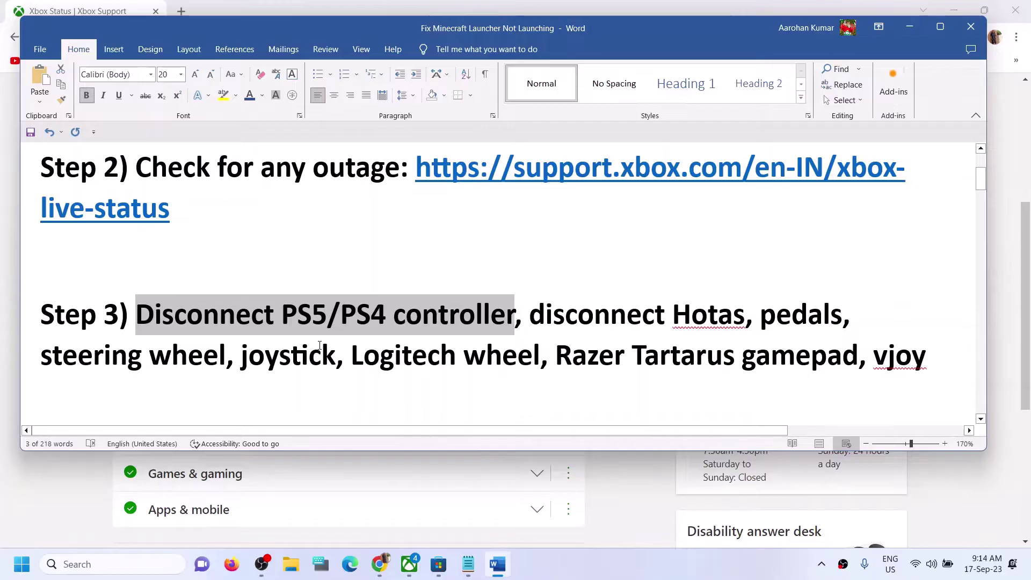
pyautogui.click(155, 314)
pyautogui.moveTo(232, 315); pyautogui.dragTo(532, 337)
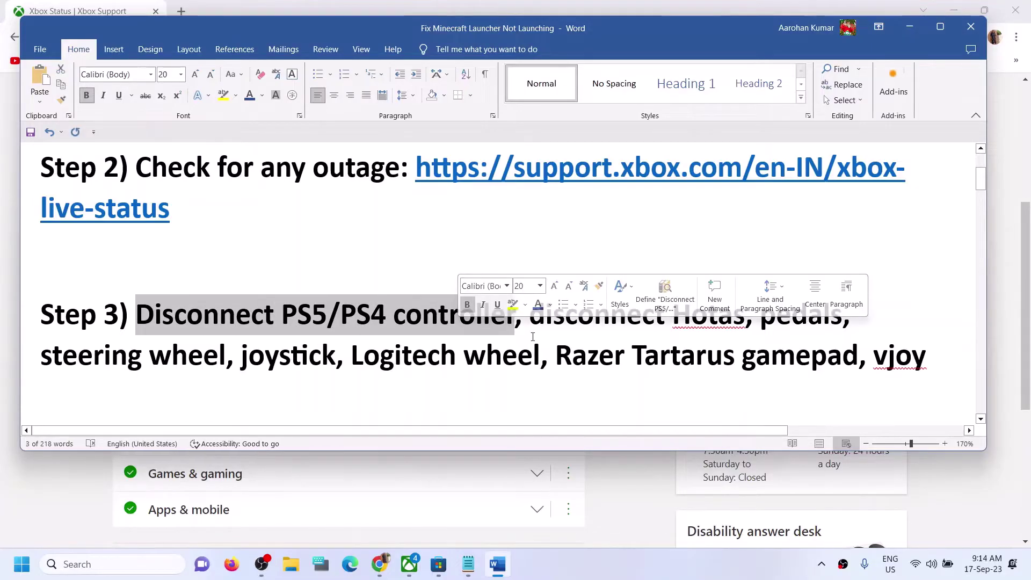
pyautogui.click(532, 325)
pyautogui.moveTo(530, 314); pyautogui.dragTo(857, 361)
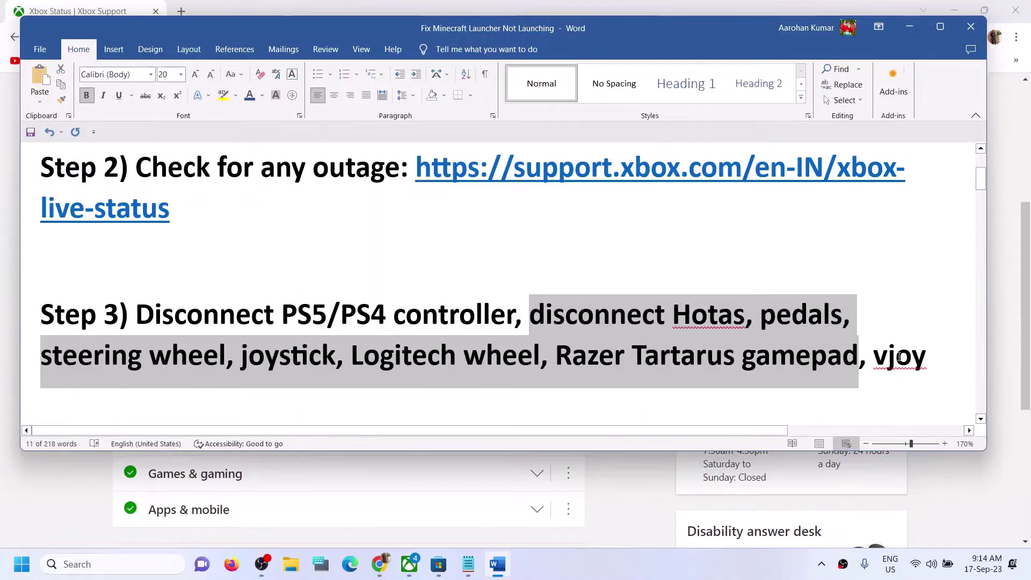
pyautogui.moveTo(892, 355); pyautogui.dragTo(859, 356)
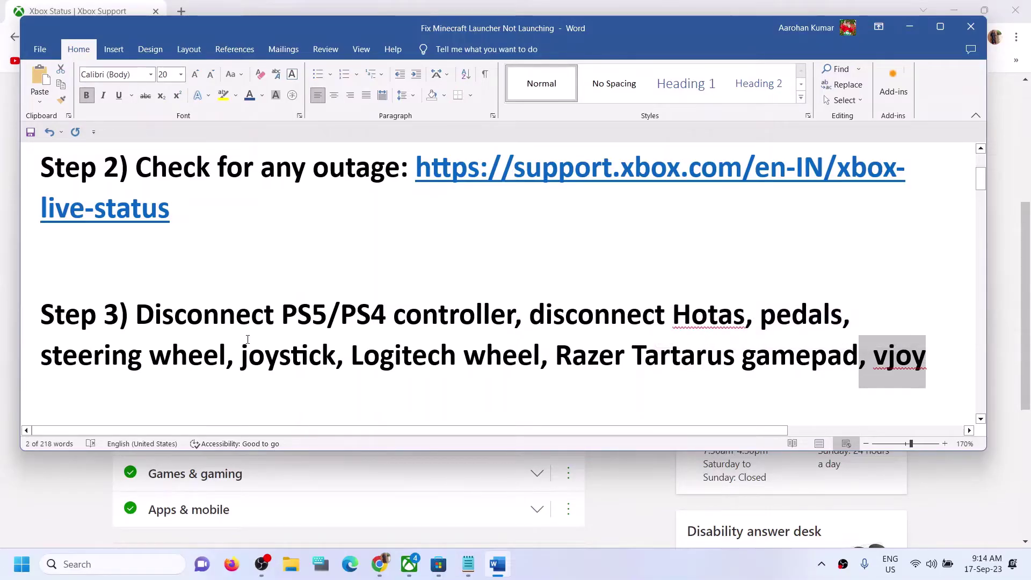
pyautogui.moveTo(160, 313); pyautogui.dragTo(815, 352)
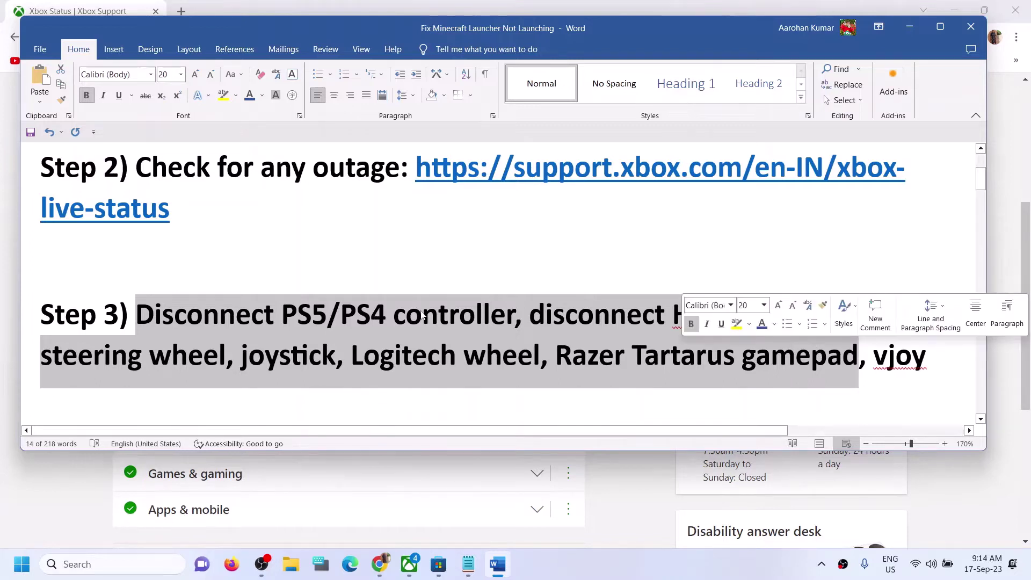
# Select the Step 4 text "Verify & repair the game" for reading, and minimize the document
pyautogui.scroll(-2, 423, 316)
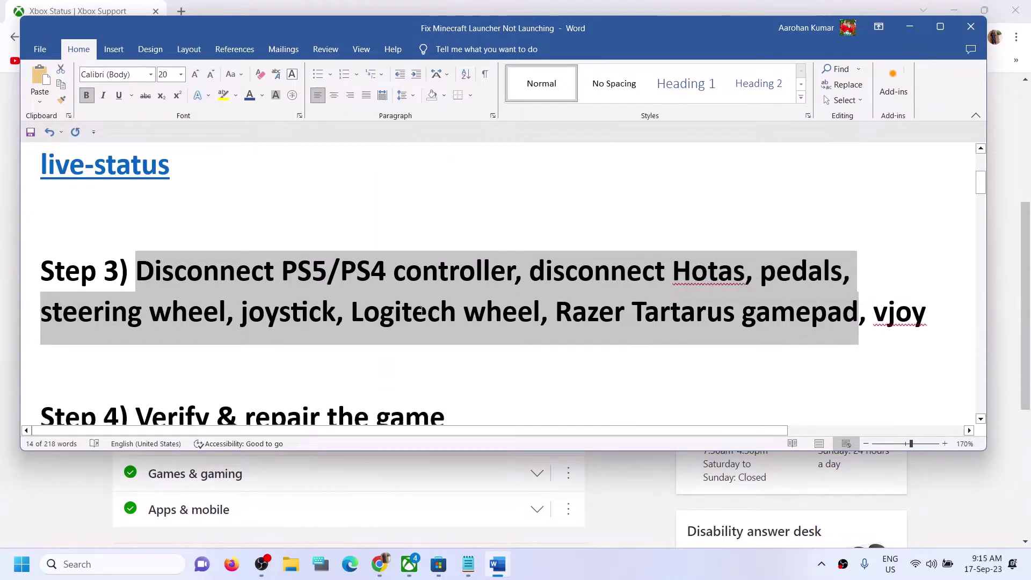
pyautogui.moveTo(155, 351); pyautogui.dragTo(444, 355)
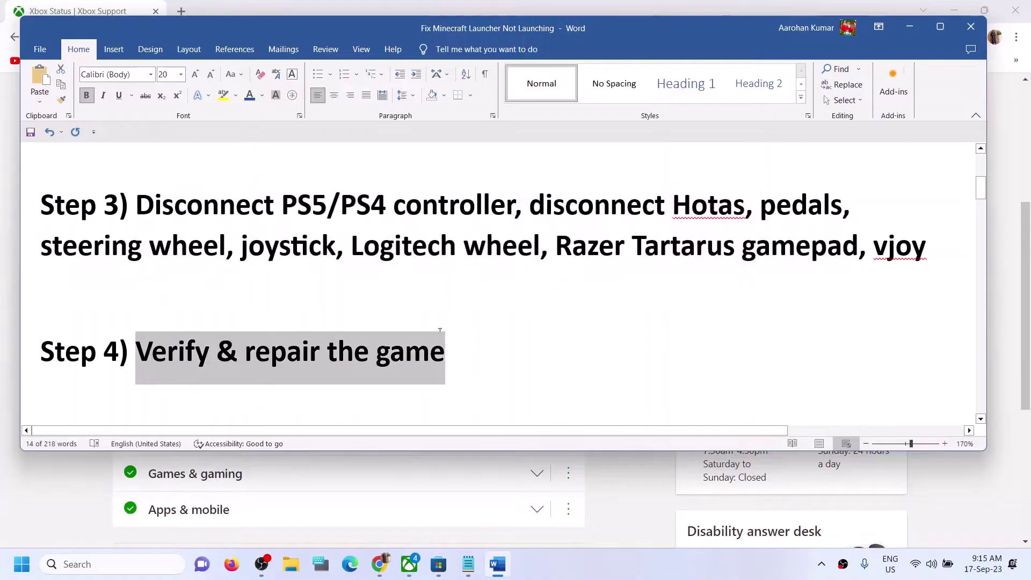
pyautogui.click(907, 26)
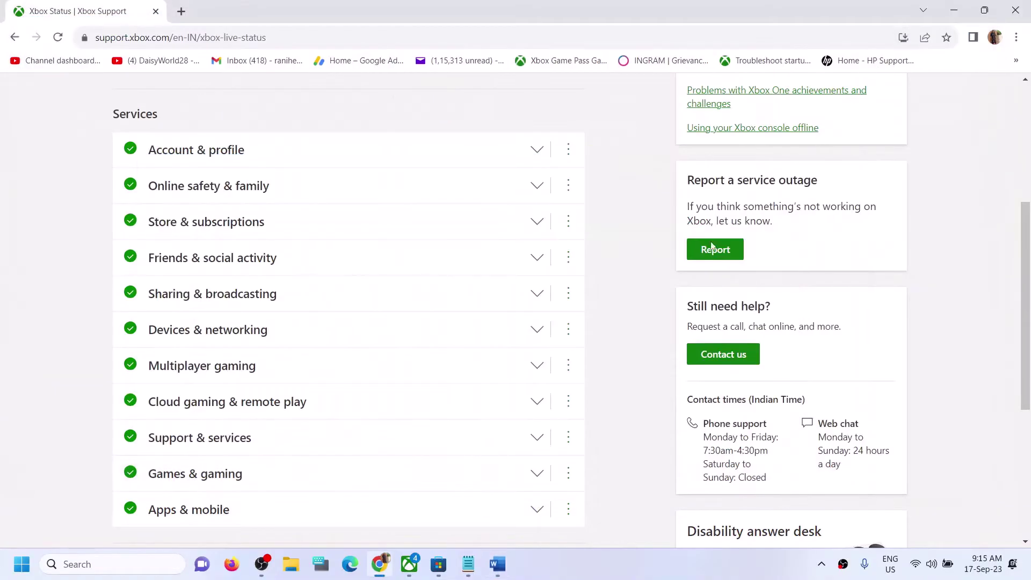
# Bring up the Xbox app, switch to the Microsoft Store and search it for xbox
pyautogui.click(416, 564)
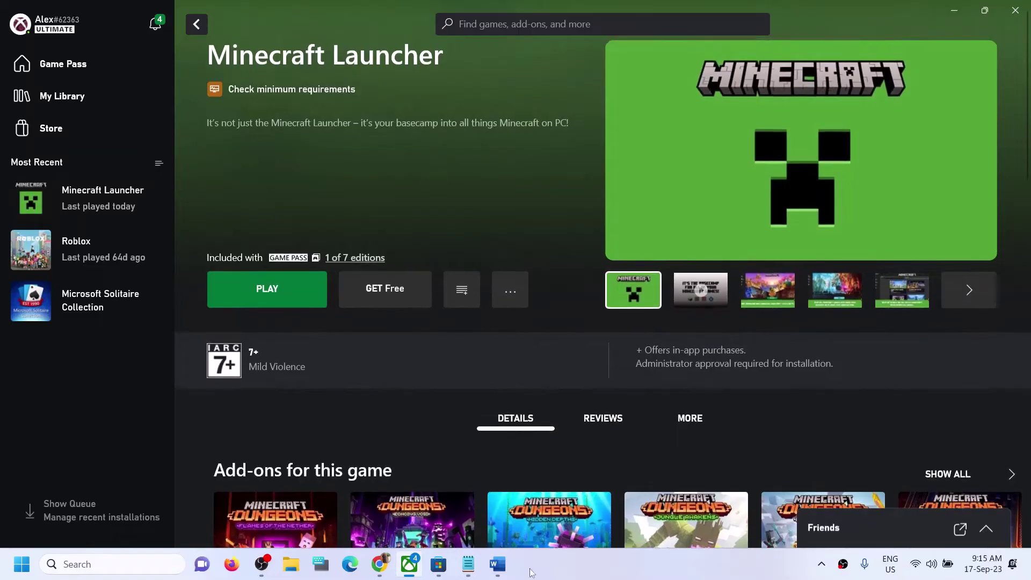
pyautogui.click(438, 564)
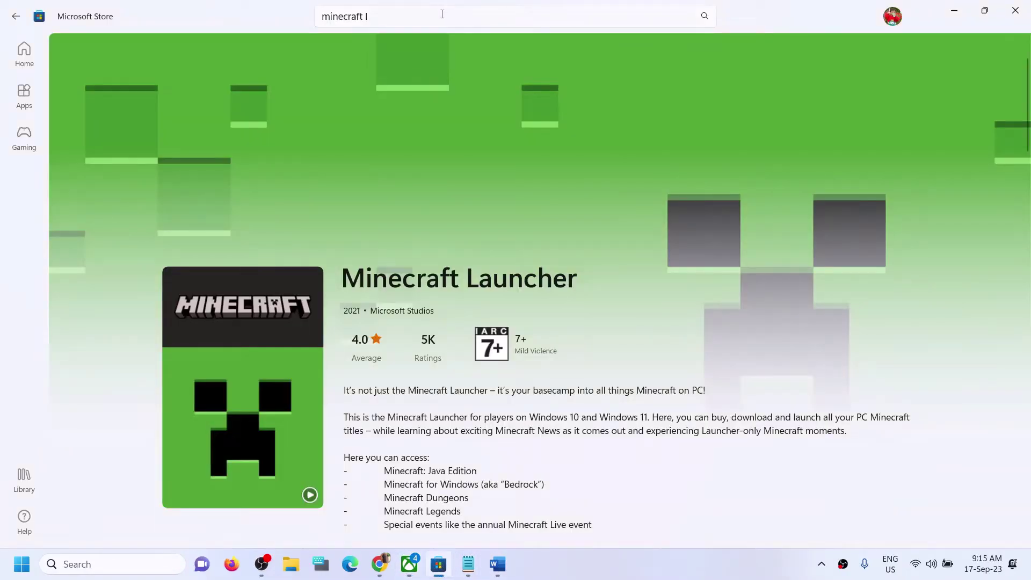
pyautogui.click(444, 13)
pyautogui.write('x')
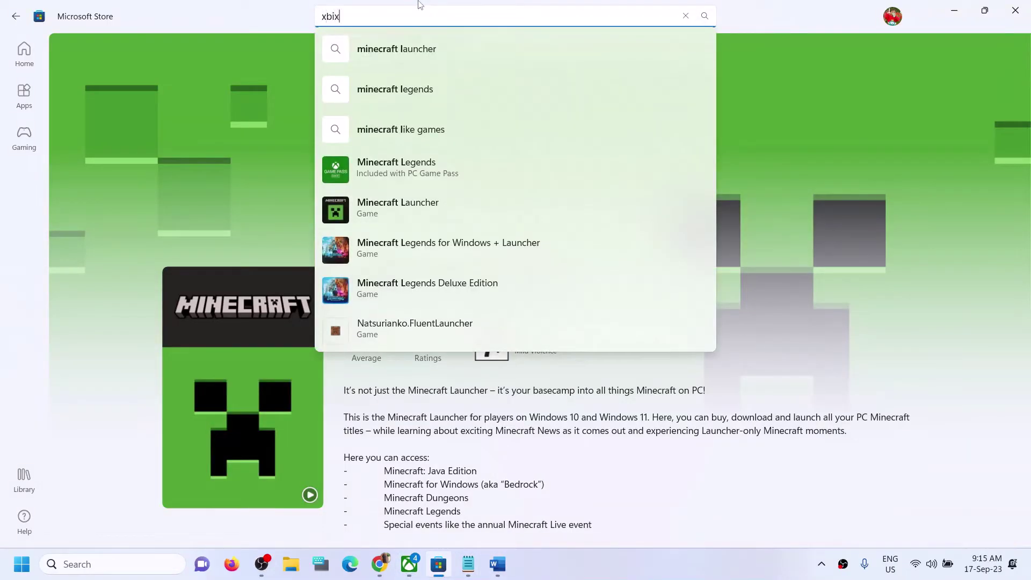
pyautogui.write('bix')
pyautogui.hotkey('shift', 'Left')
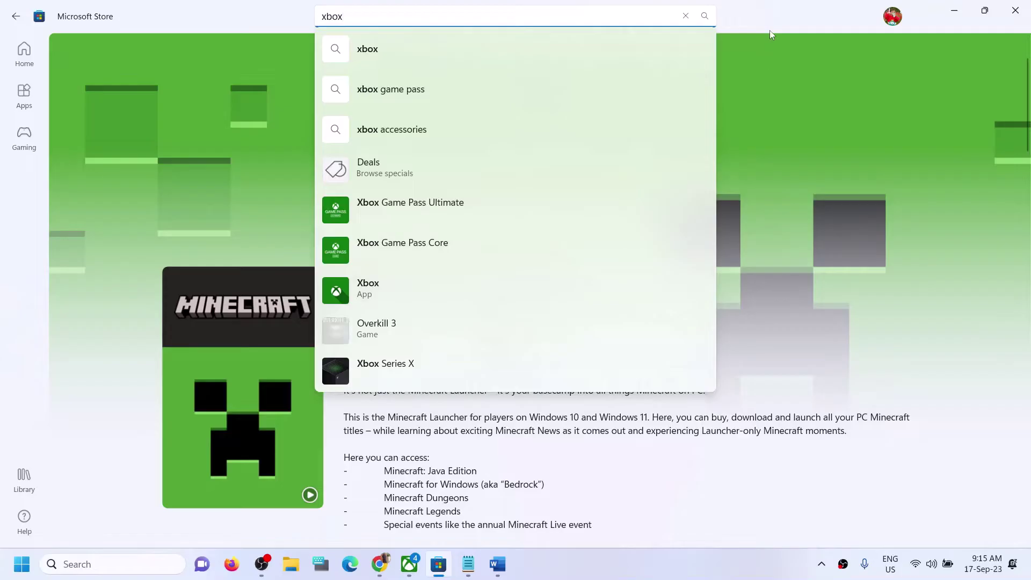
# Switch to the Xbox app and verify and repair the Minecraft Launcher files, accepting the reset to original settings
pyautogui.click(410, 564)
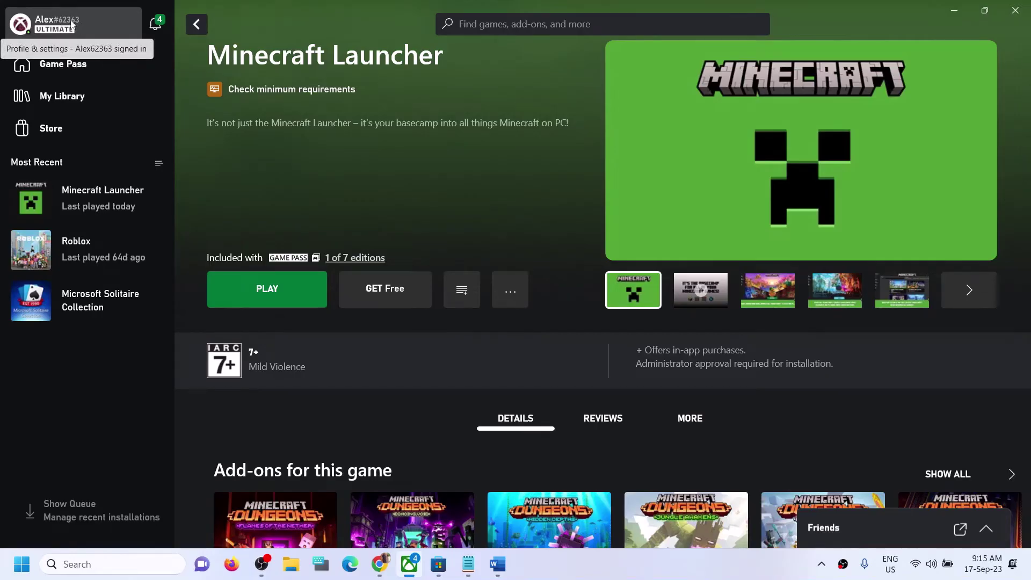
pyautogui.rightClick(117, 202)
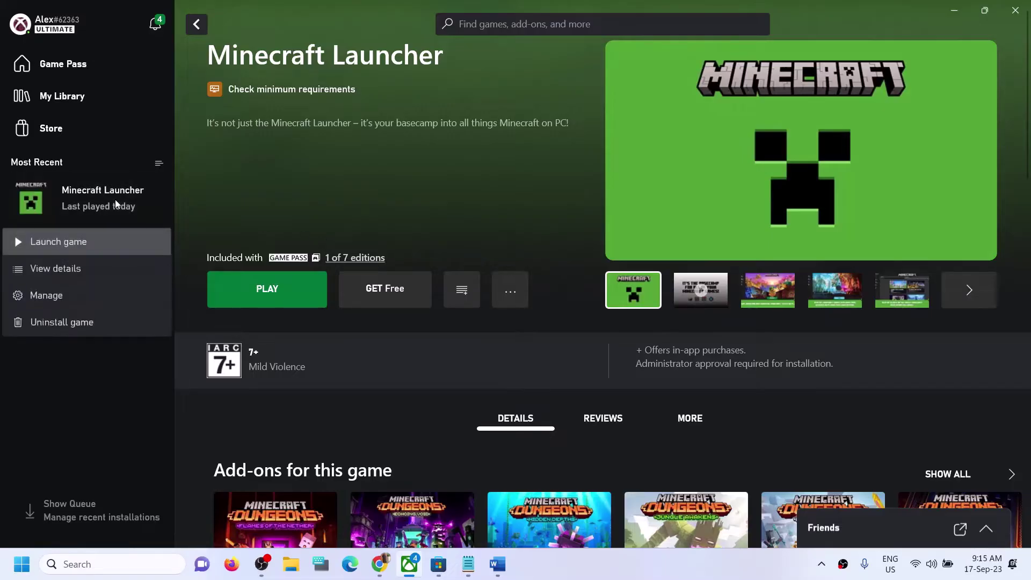
pyautogui.click(71, 296)
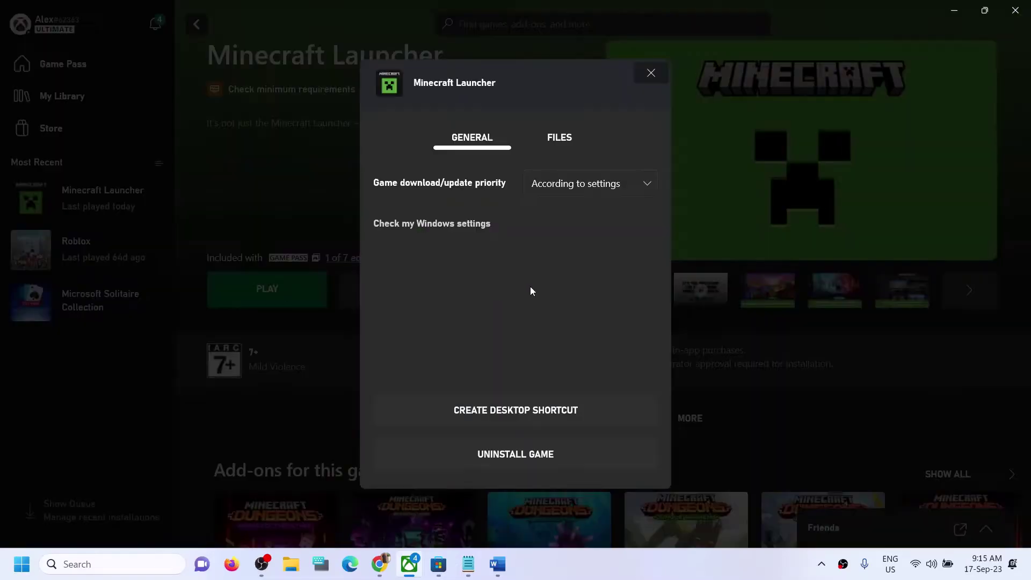
pyautogui.click(564, 140)
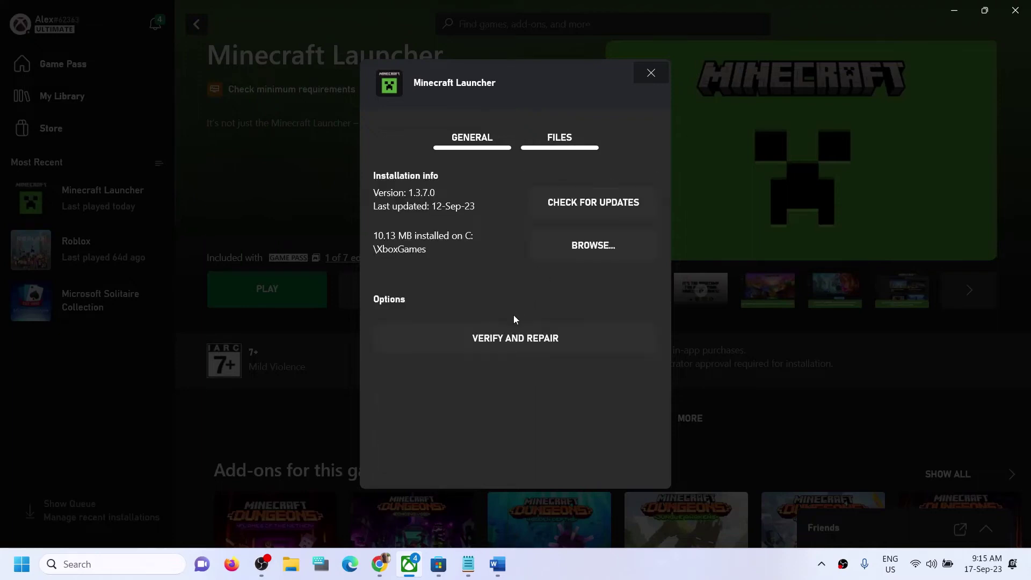
pyautogui.click(535, 340)
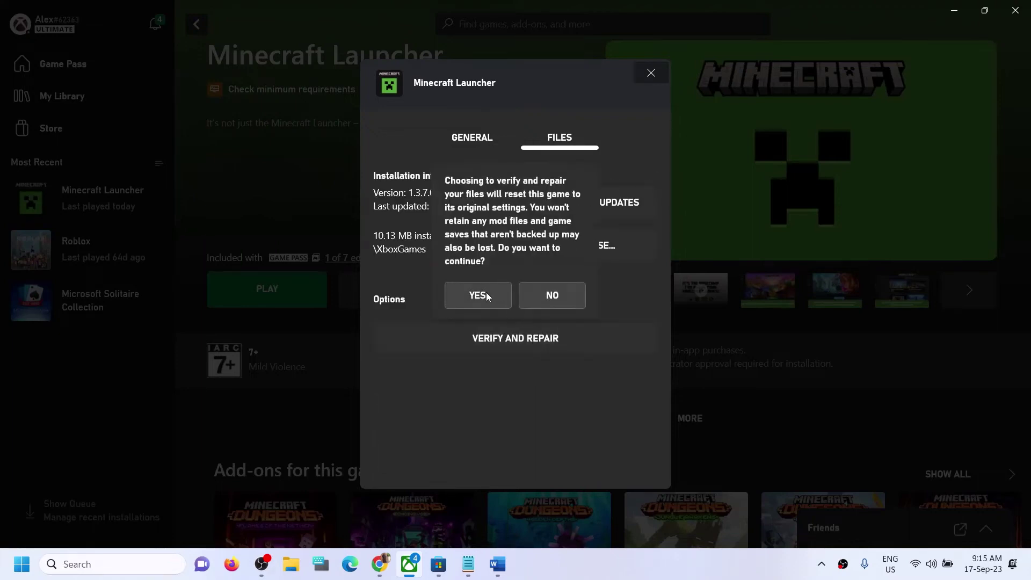
pyautogui.click(477, 295)
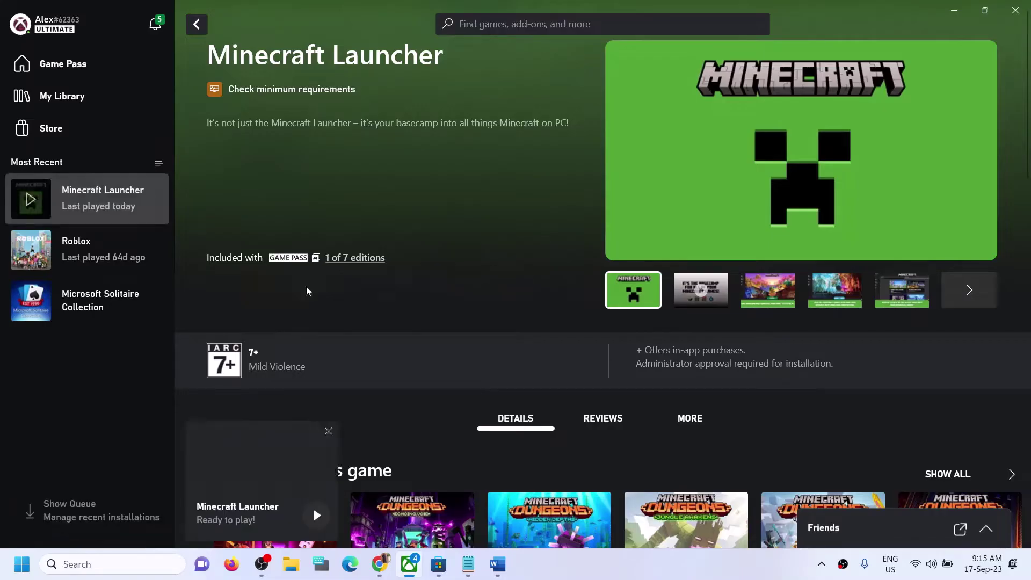
# Switch to the Word document, select the Step 5 text about the desktop shortcut for reading, and minimize the document
pyautogui.click(498, 565)
pyautogui.scroll(-3, 270, 296)
pyautogui.moveTo(164, 298); pyautogui.dragTo(671, 322)
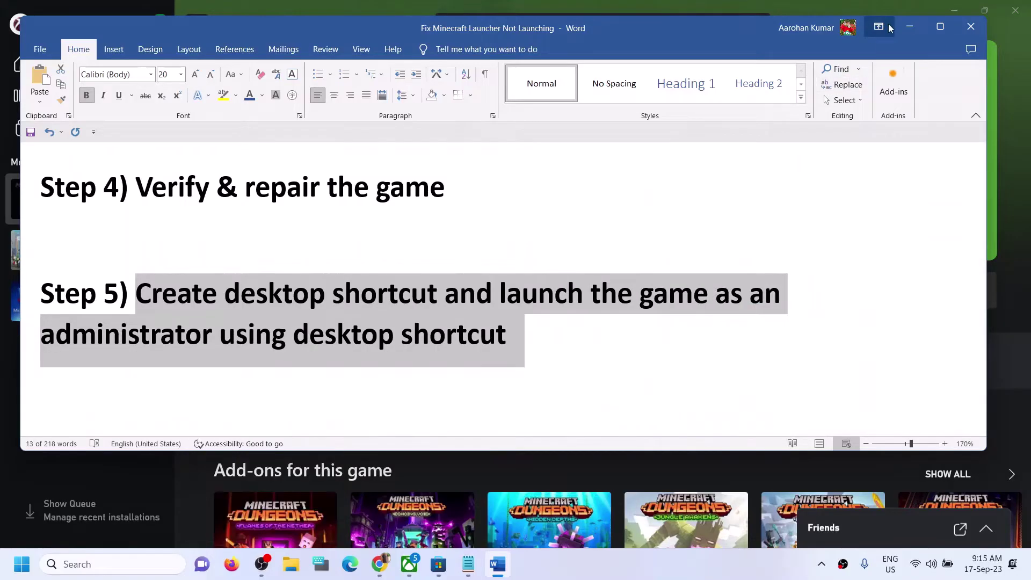
pyautogui.click(909, 26)
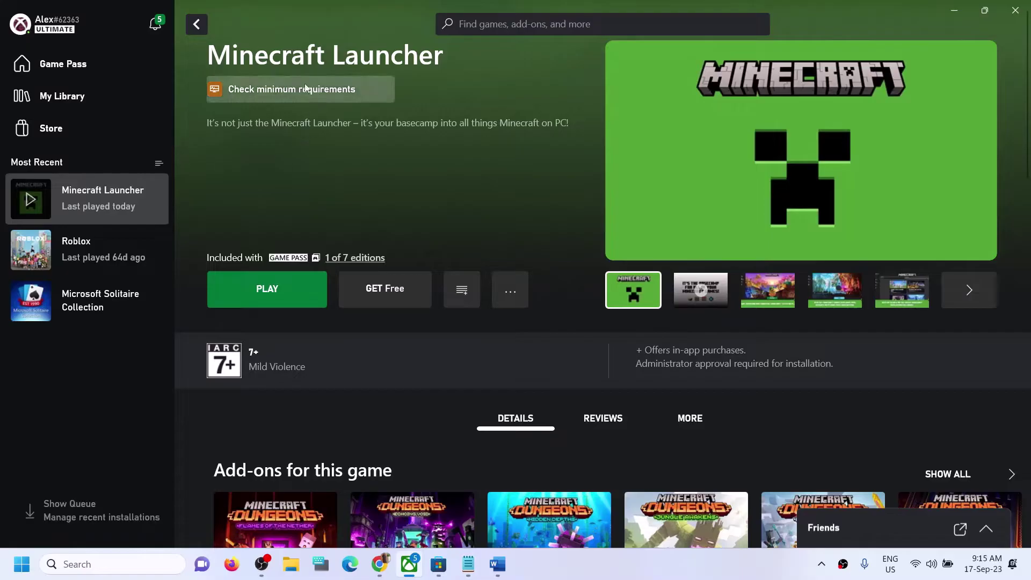
# Create a desktop shortcut for Minecraft Launcher from its management options and close the dialog
pyautogui.rightClick(107, 198)
pyautogui.click(69, 293)
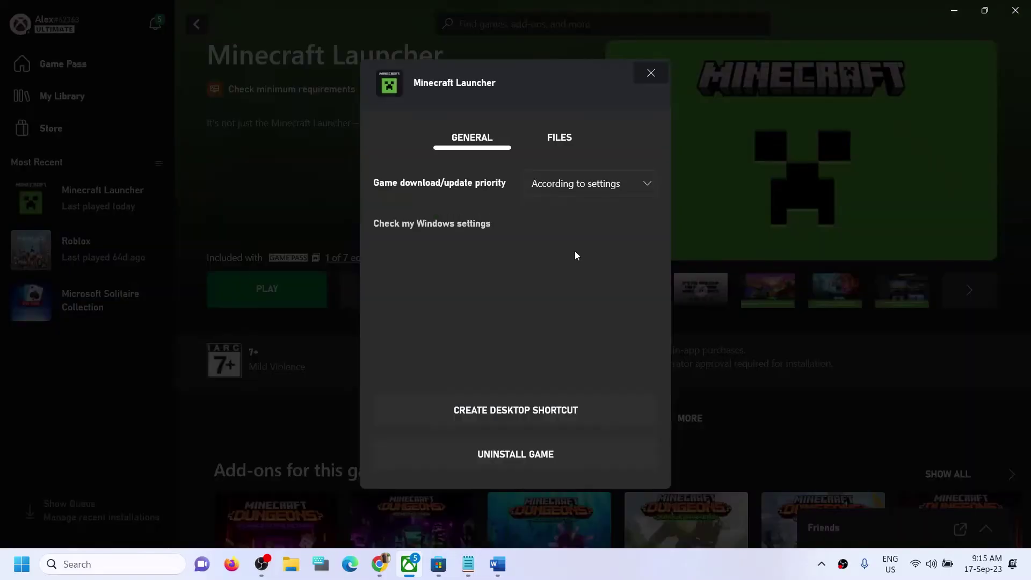
pyautogui.click(507, 411)
pyautogui.click(506, 411)
pyautogui.click(651, 81)
# Show the desktop and run the Minecraft Launcher shortcut as administrator
pyautogui.press('super+d')
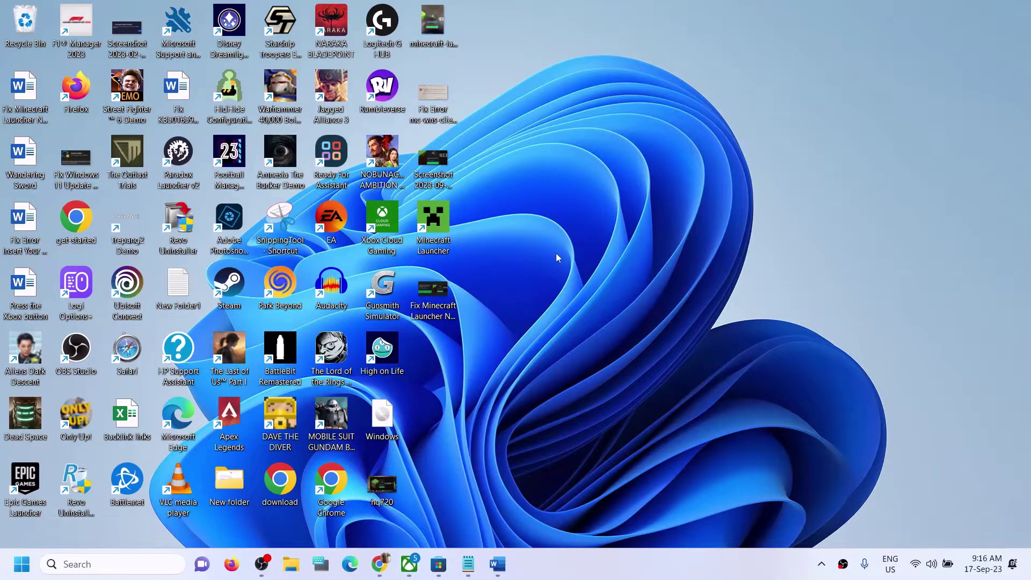
pyautogui.rightClick(439, 224)
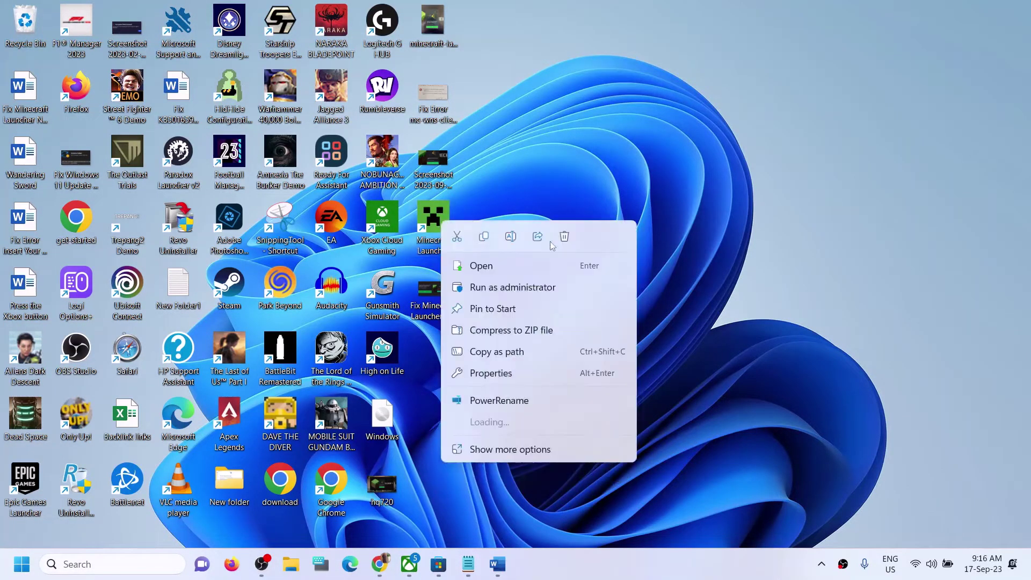
pyautogui.click(551, 292)
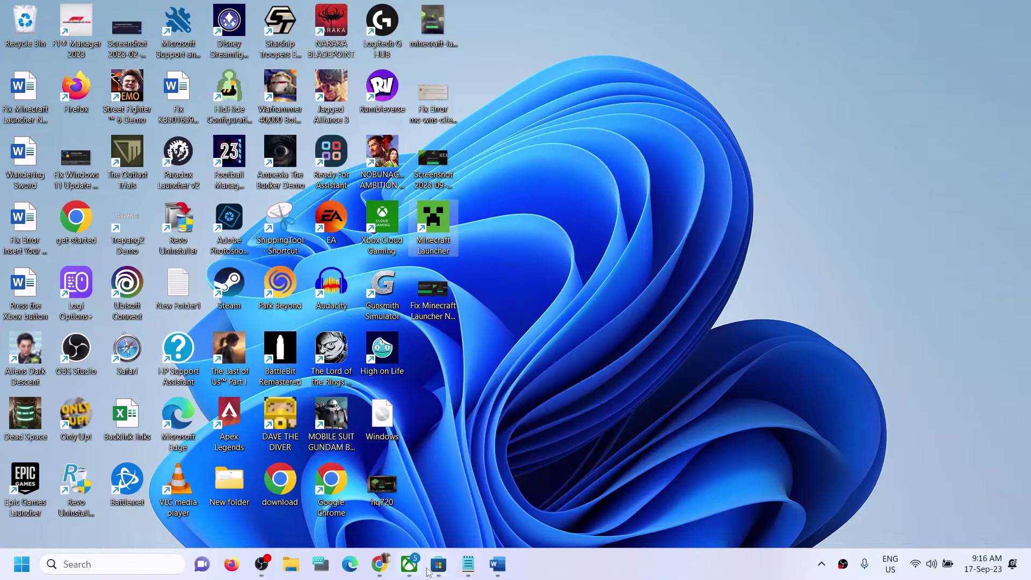
# Switch to the Word document and select the Step 6 text "Repair/Reset the Launcher" for reading
pyautogui.click(497, 563)
pyautogui.scroll(-3, 288, 294)
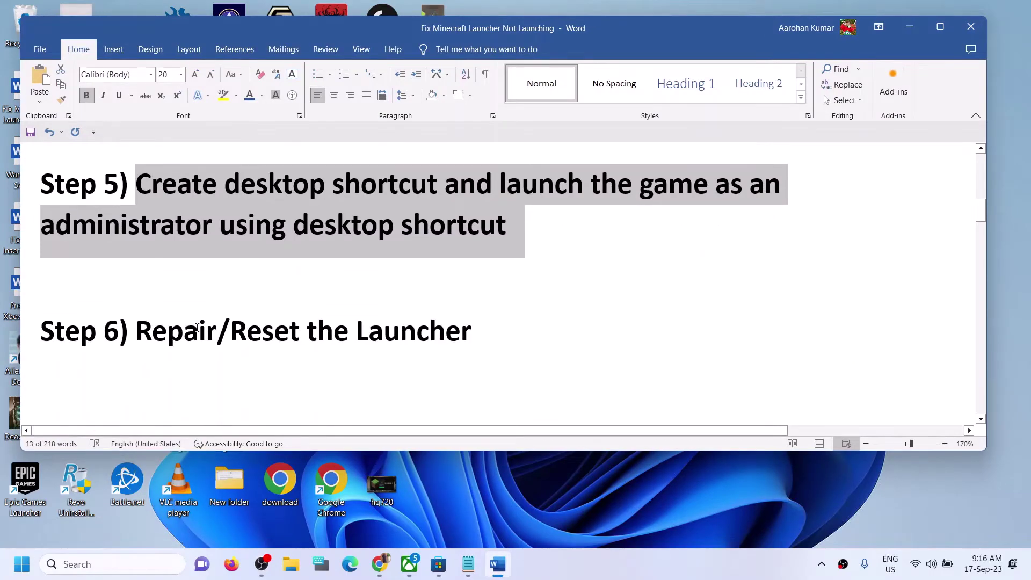
pyautogui.moveTo(135, 331); pyautogui.dragTo(527, 329)
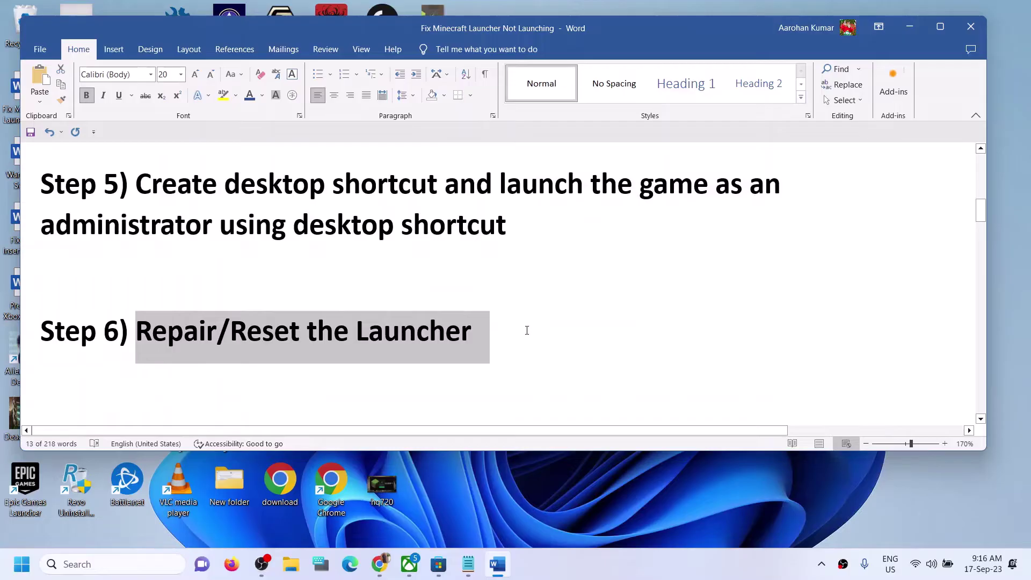
# Search Windows for minecraft launcher and open the app's settings
pyautogui.click(144, 565)
pyautogui.write('minecr')
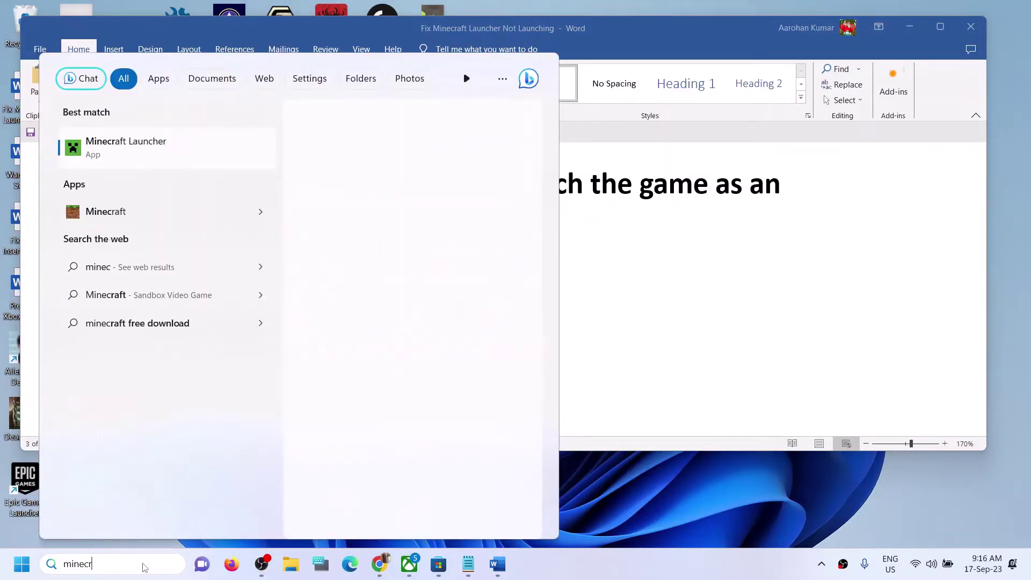
pyautogui.write('aft launcher')
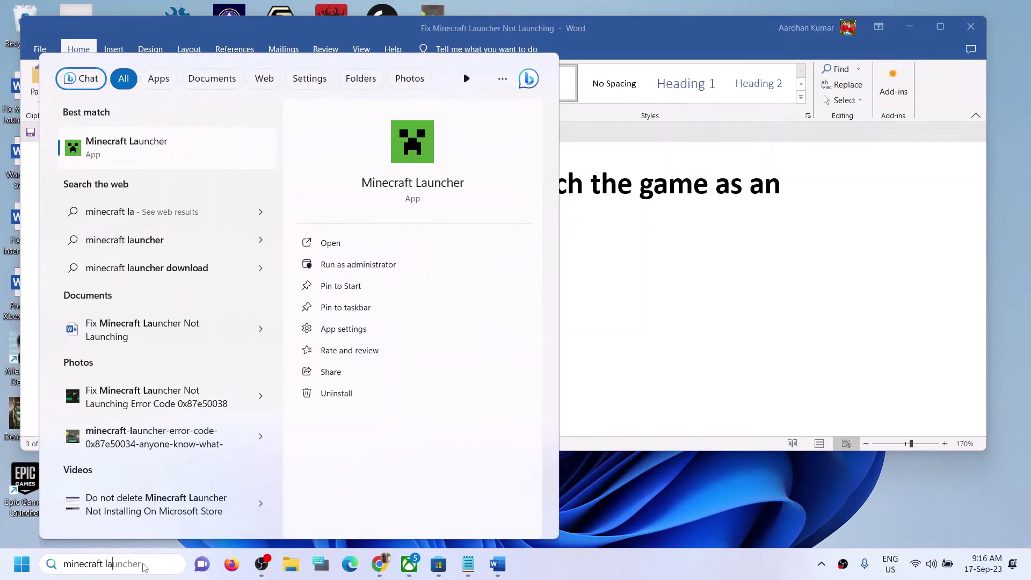
pyautogui.rightClick(146, 161)
pyautogui.click(206, 260)
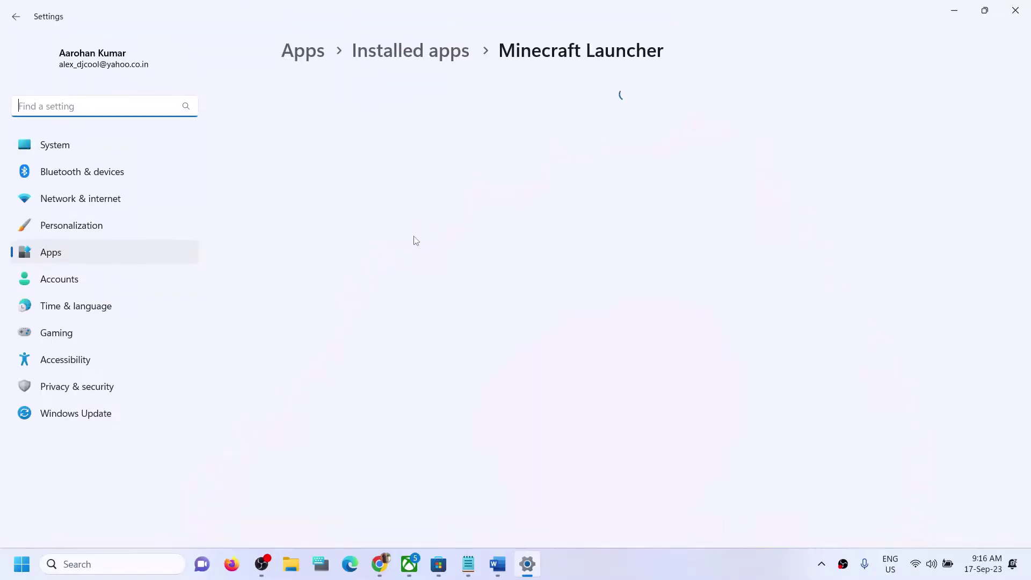
# Repair the Minecraft Launcher app, and reset it along with its app data
pyautogui.scroll(-8, 414, 279)
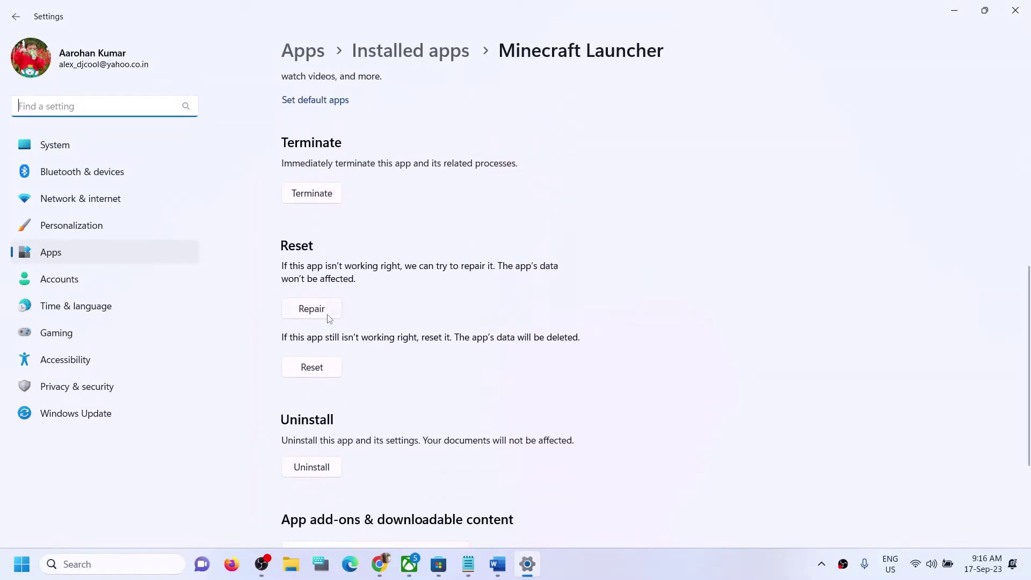
pyautogui.click(329, 316)
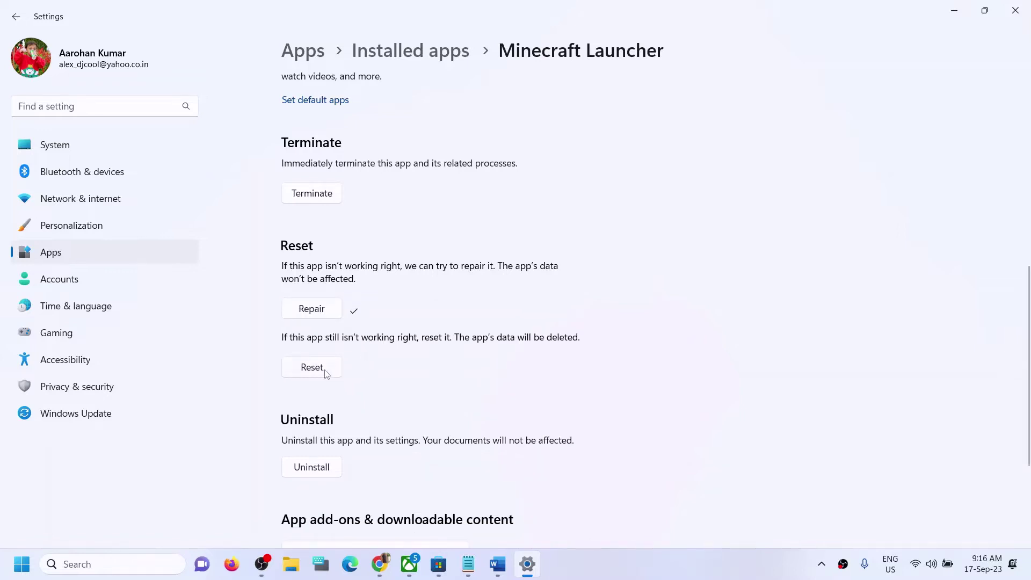
pyautogui.click(326, 373)
pyautogui.click(370, 333)
# Switch to the Word document and select the Step 7 text about installing the legacy Minecraft Launcher, including its download link
pyautogui.click(497, 564)
pyautogui.scroll(-3, 336, 356)
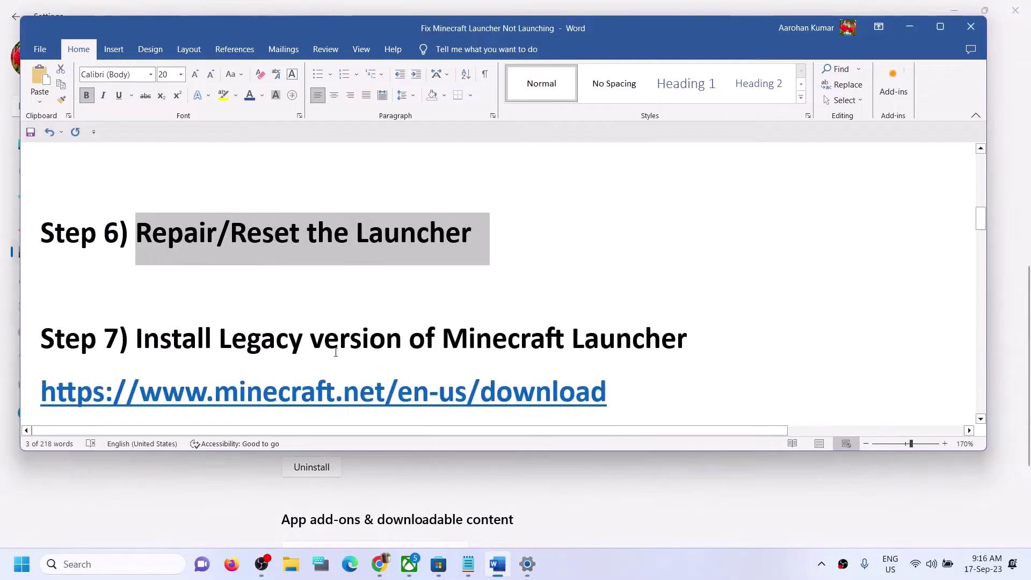
pyautogui.moveTo(153, 278); pyautogui.dragTo(688, 280)
pyautogui.moveTo(602, 328); pyautogui.dragTo(207, 332)
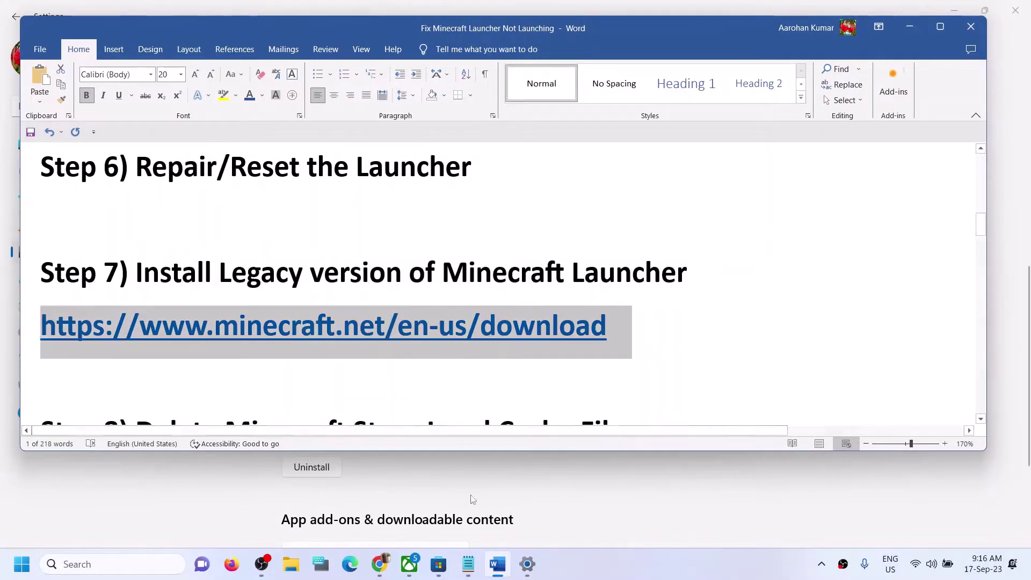
# Switch to Chrome and open minecraft.net/en-us/download in a new tab
pyautogui.click(384, 573)
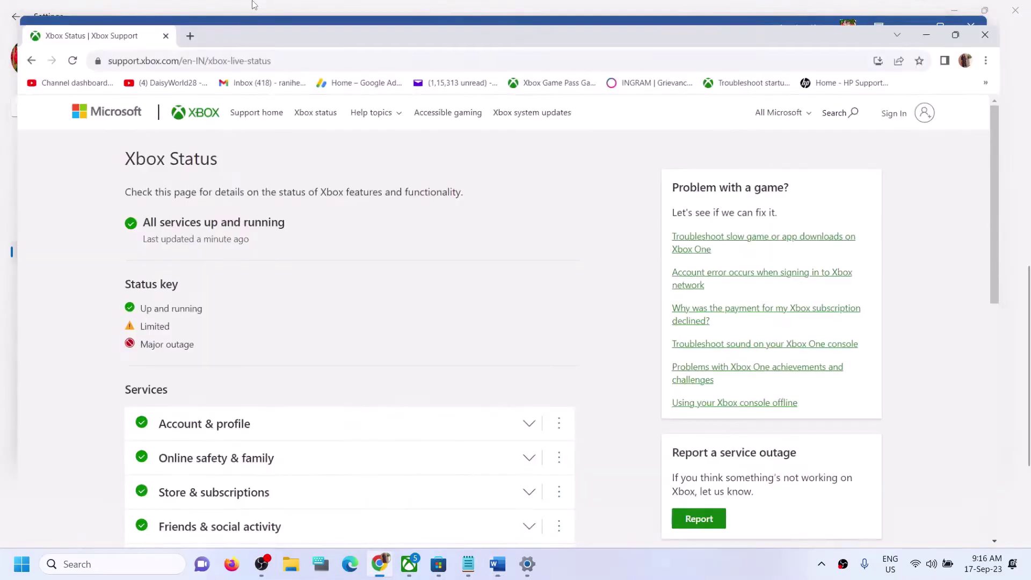
pyautogui.click(181, 11)
pyautogui.write('minecraft.net/en-us/download')
pyautogui.press('Return')
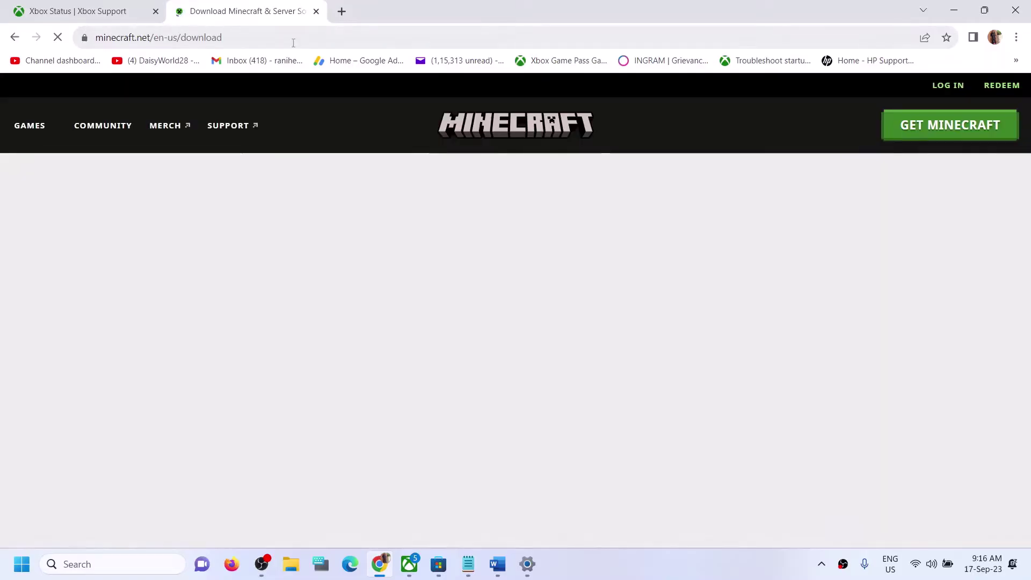
# Download the Windows Legacy Launcher, and switch to the Word document to select the words Minecraft Launcher in the Step 7 heading
pyautogui.scroll(-5, 621, 327)
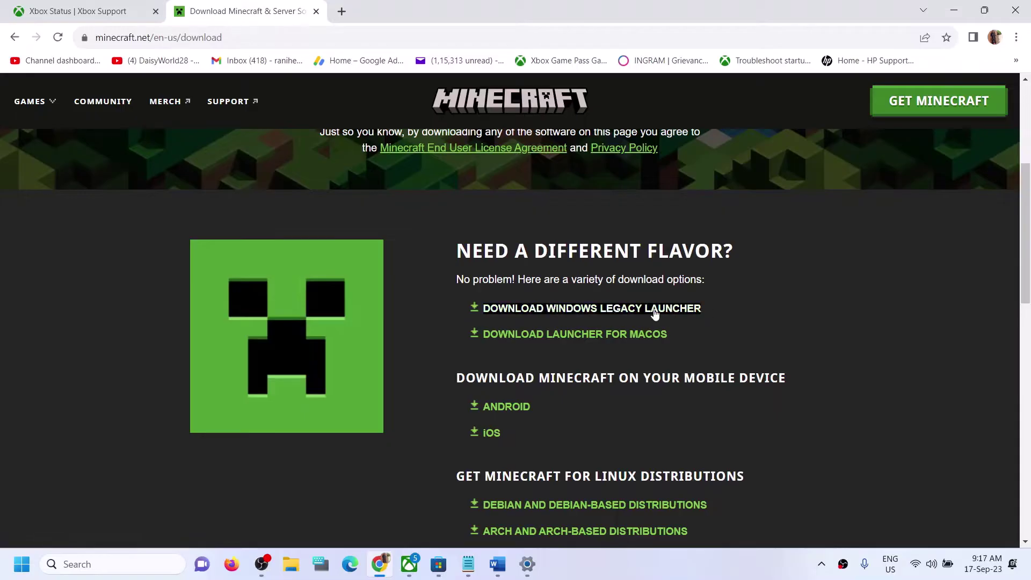
pyautogui.click(579, 312)
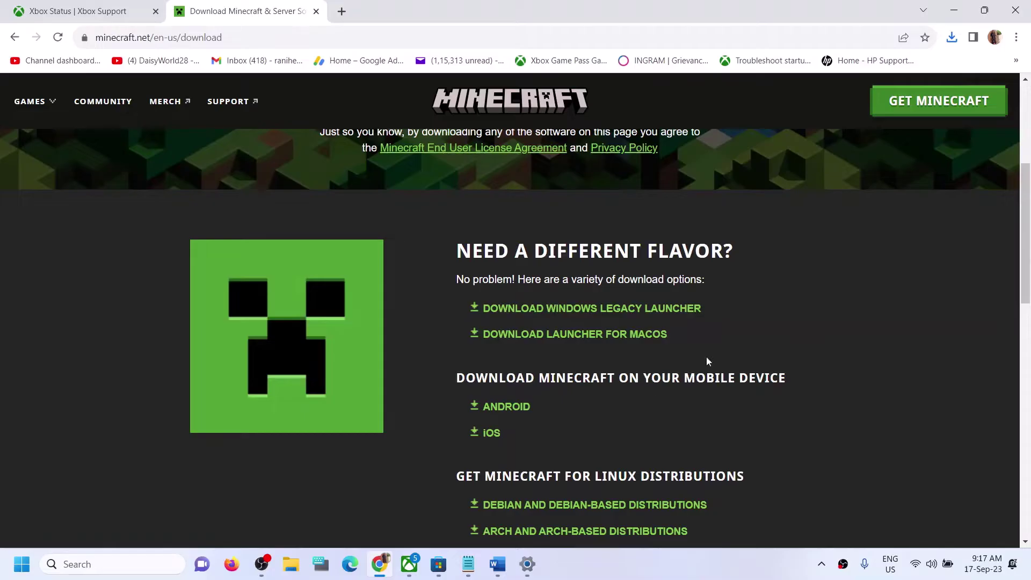
pyautogui.click(502, 571)
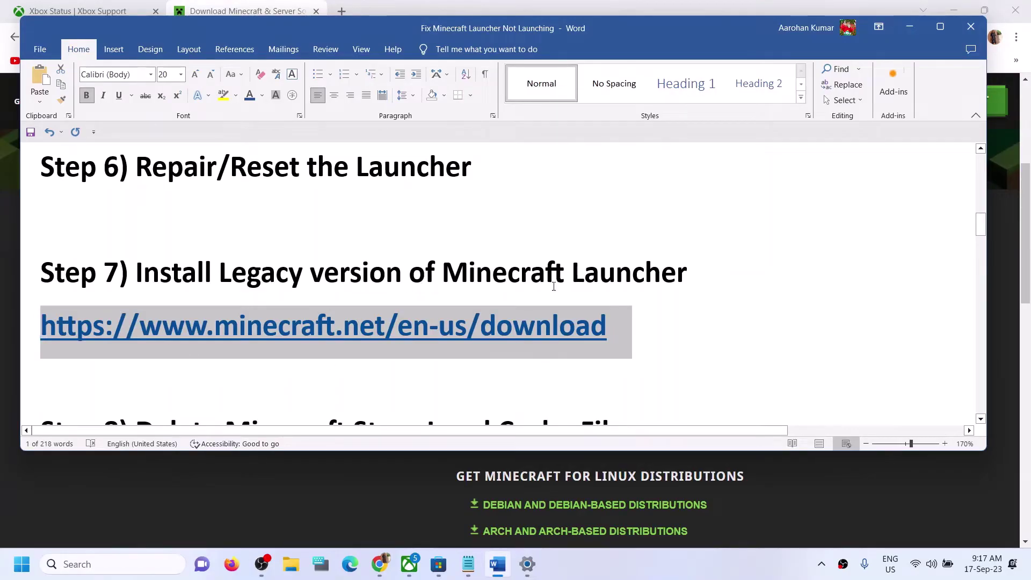
pyautogui.moveTo(413, 275); pyautogui.dragTo(688, 276)
# Search Windows for minecraft and bring up the uninstall confirmation for the Minecraft Launcher app
pyautogui.press('super+s')
pyautogui.write('minecraf')
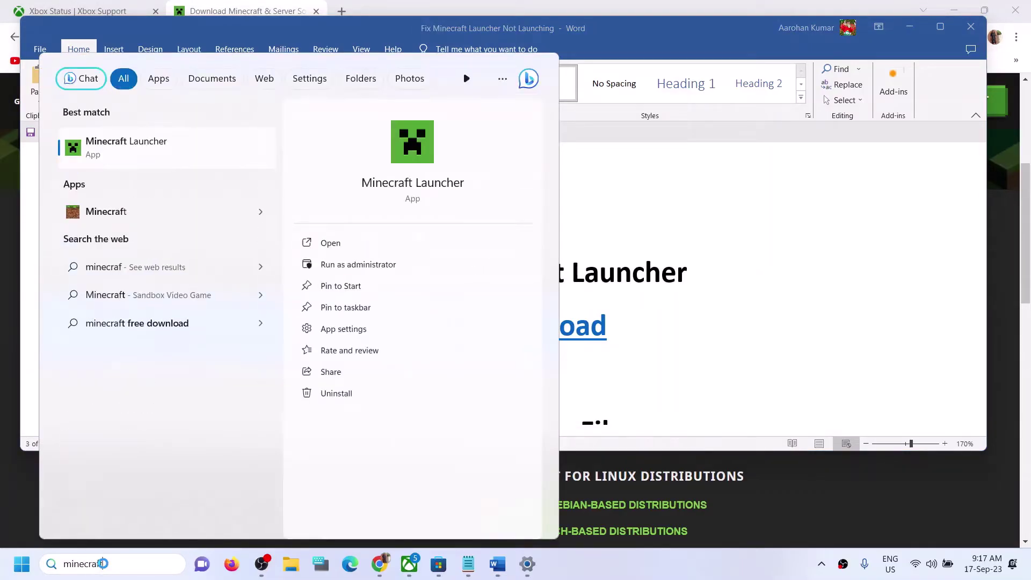
pyautogui.write('t')
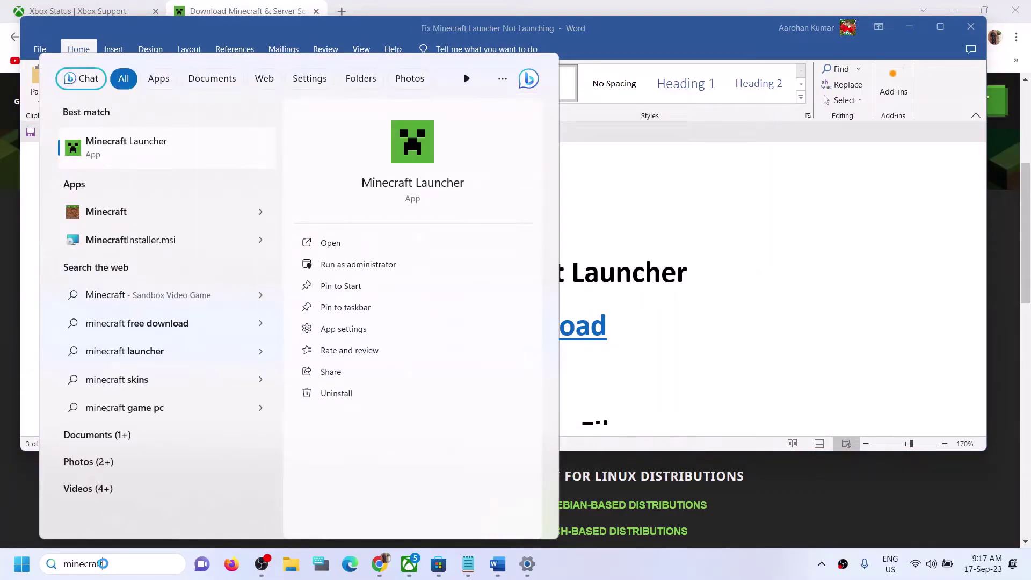
pyautogui.rightClick(145, 155)
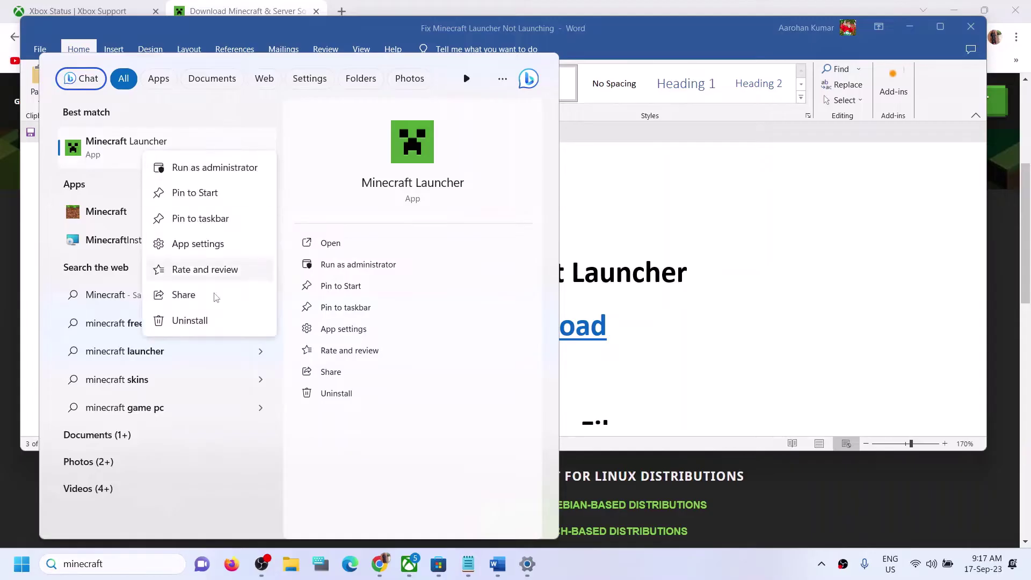
pyautogui.click(204, 321)
pyautogui.click(231, 312)
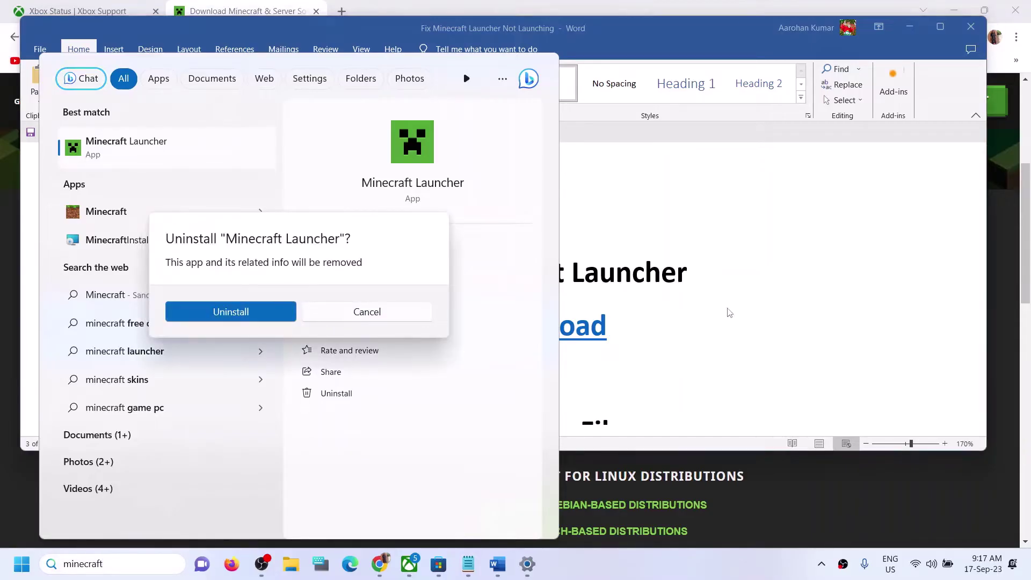
# Select the Step 7 download link in Word, and return to Chrome to download the Windows Legacy Launcher installer again
pyautogui.tripleClick(548, 329)
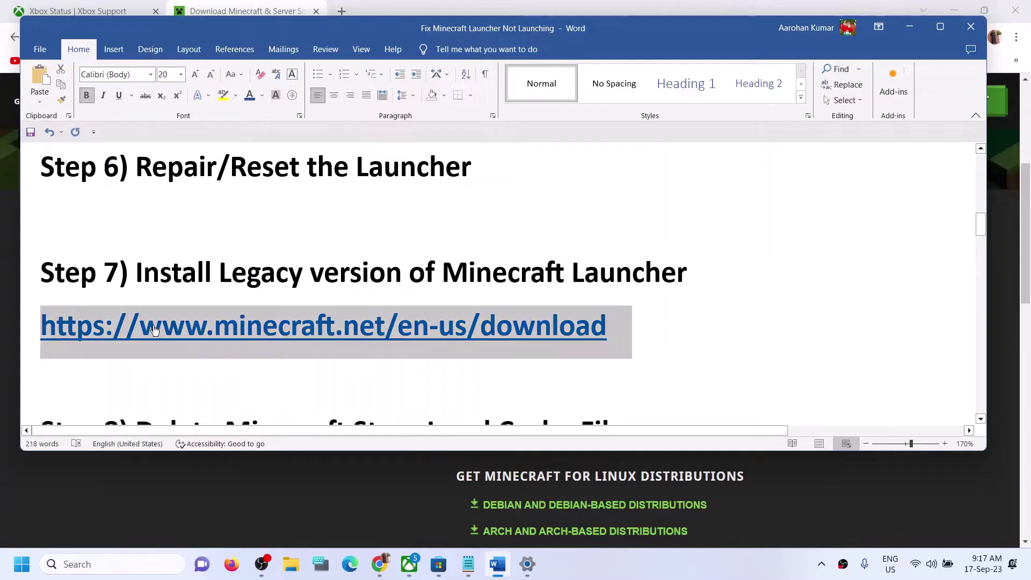
pyautogui.click(392, 488)
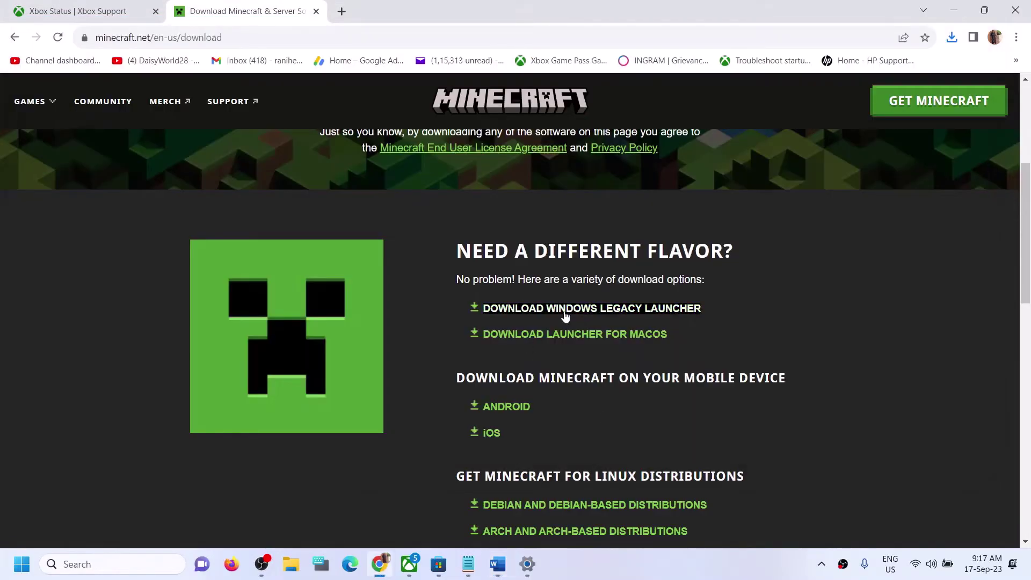
pyautogui.click(601, 310)
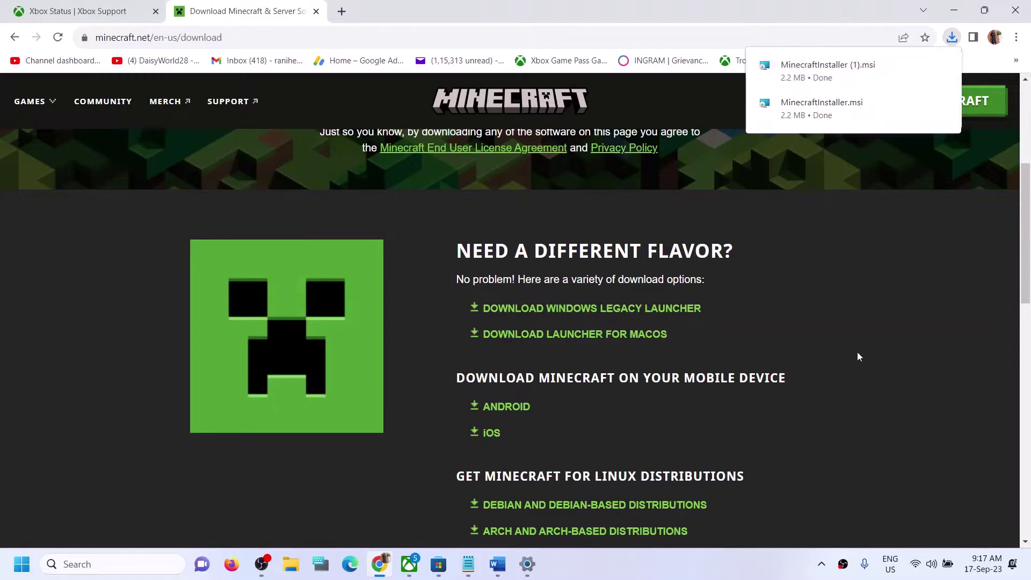
# Switch to the Word document and select Microsoft Store Local Cache Files in the Step 8 heading
pyautogui.click(498, 563)
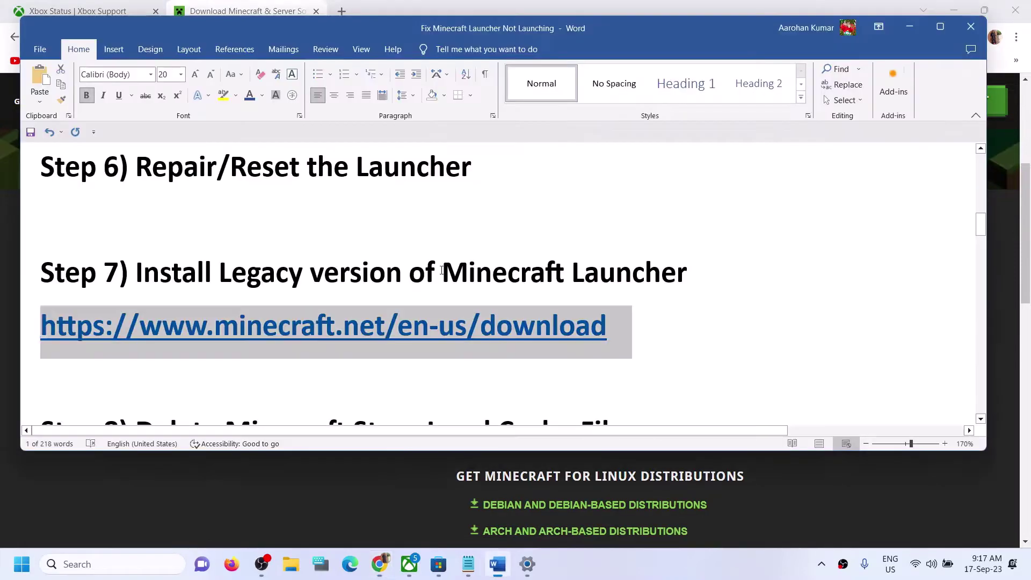
pyautogui.scroll(-5, 279, 278)
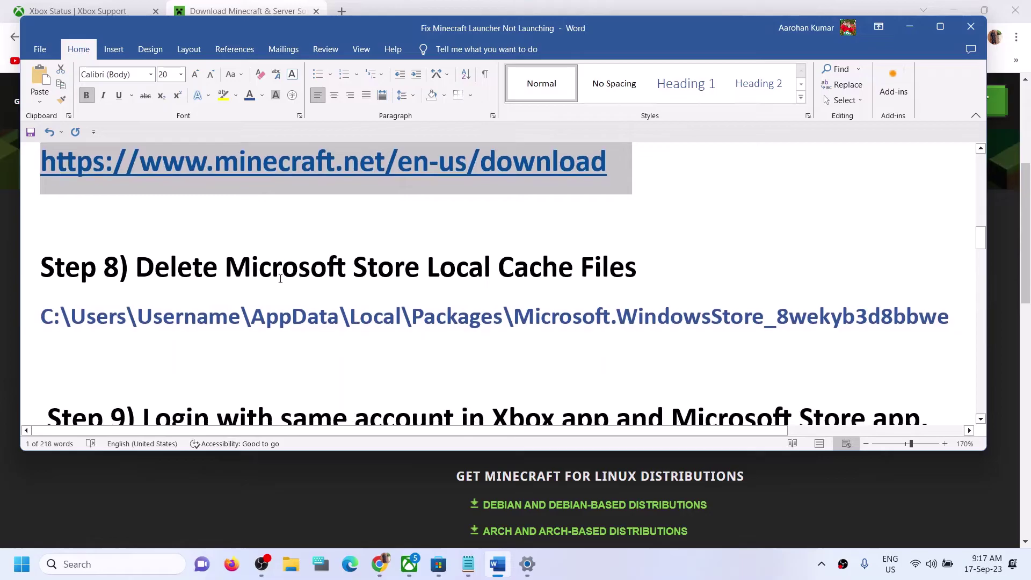
pyautogui.scroll(1, 279, 279)
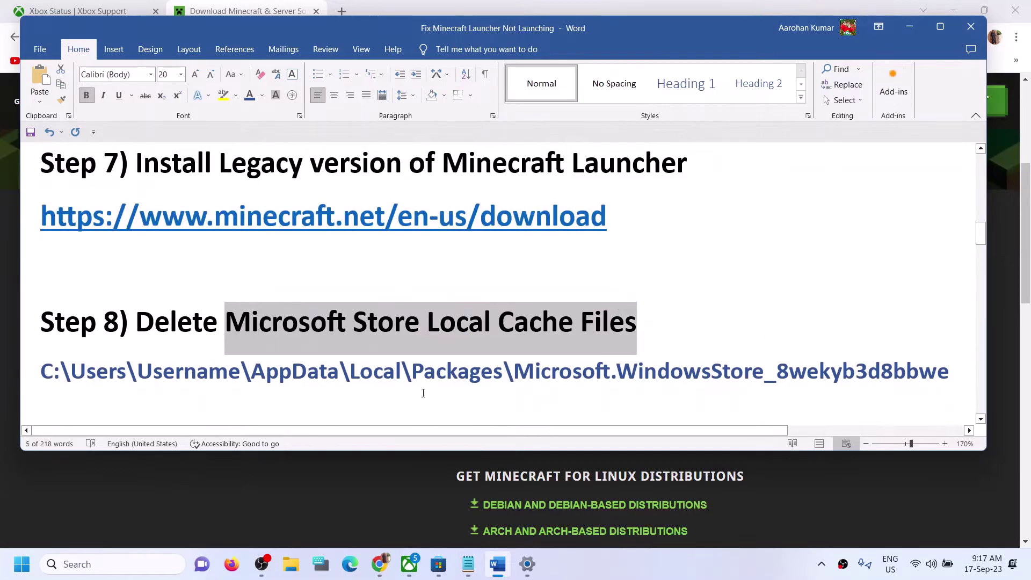
# Switch to File Explorer and open the Test user folder under C:\Users
pyautogui.click(291, 564)
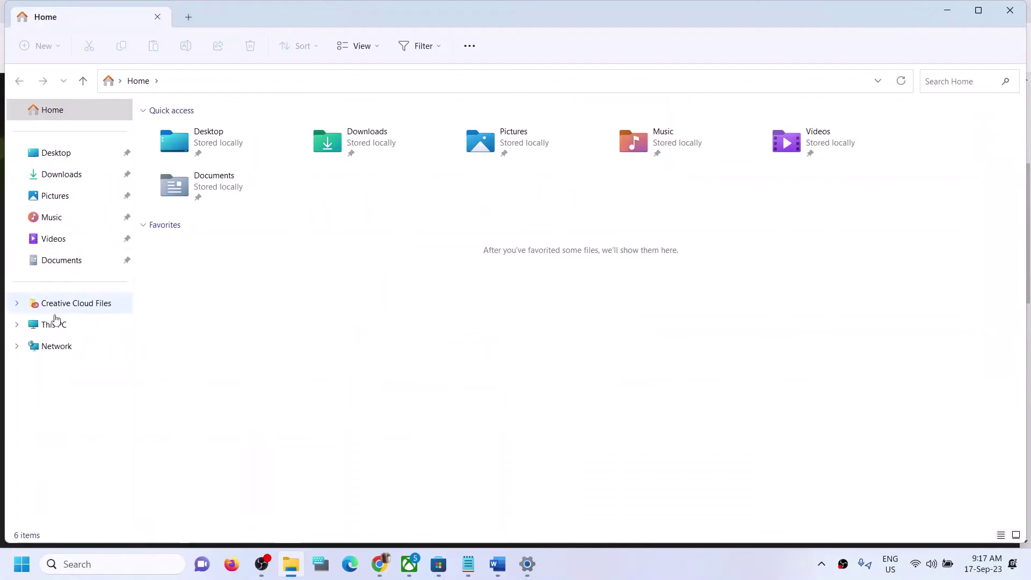
pyautogui.click(81, 323)
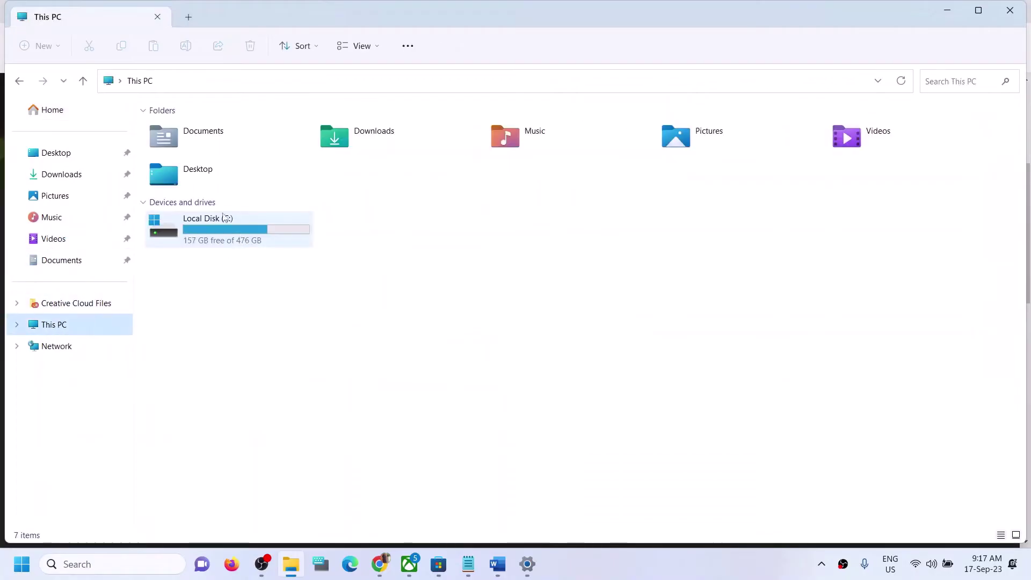
pyautogui.doubleClick(229, 218)
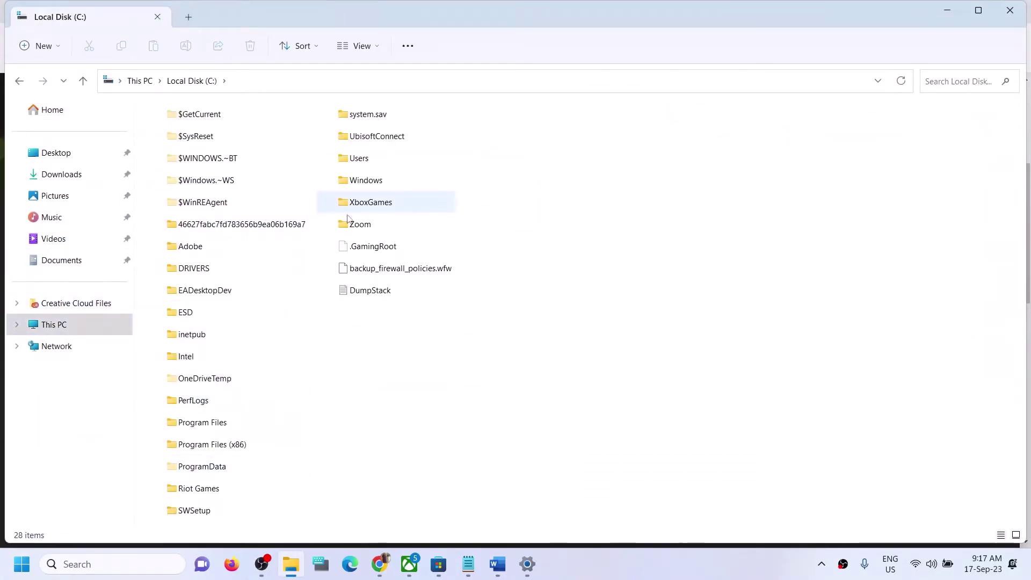
pyautogui.click(367, 161)
pyautogui.doubleClick(367, 161)
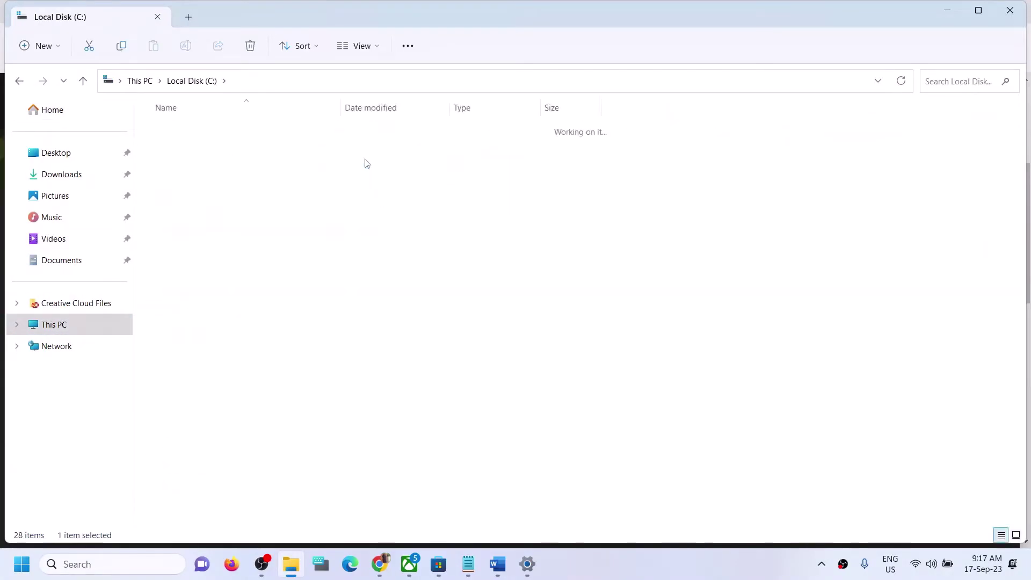
pyautogui.click(215, 181)
pyautogui.doubleClick(215, 181)
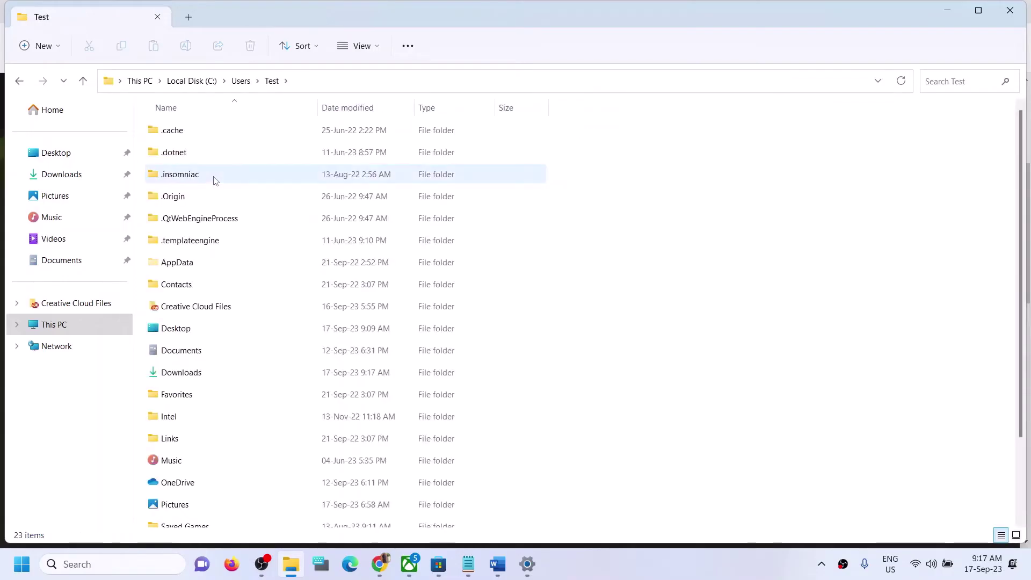
# Check the Hidden items display setting for the AppData folder in the user folder
pyautogui.click(217, 259)
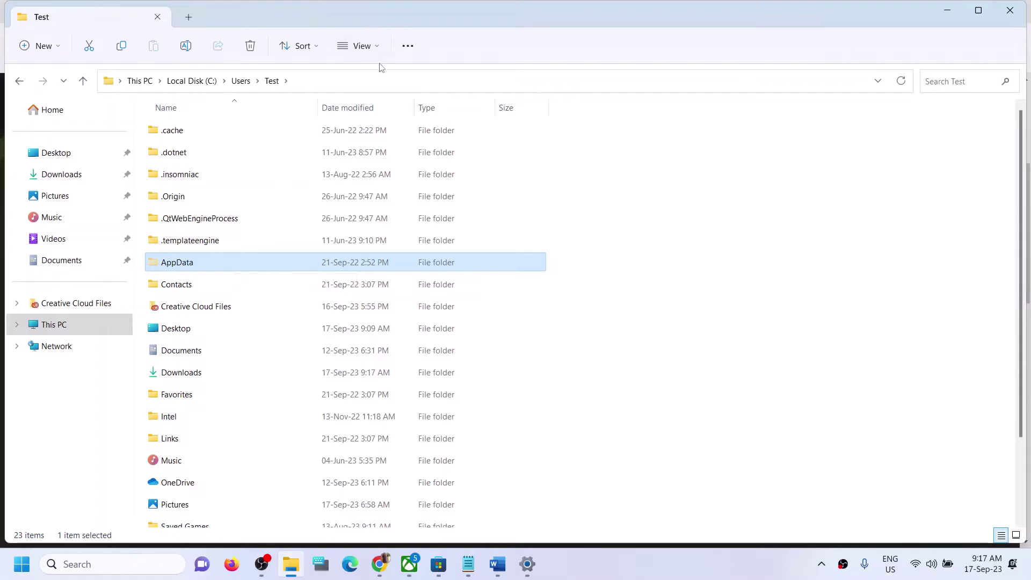
pyautogui.click(377, 46)
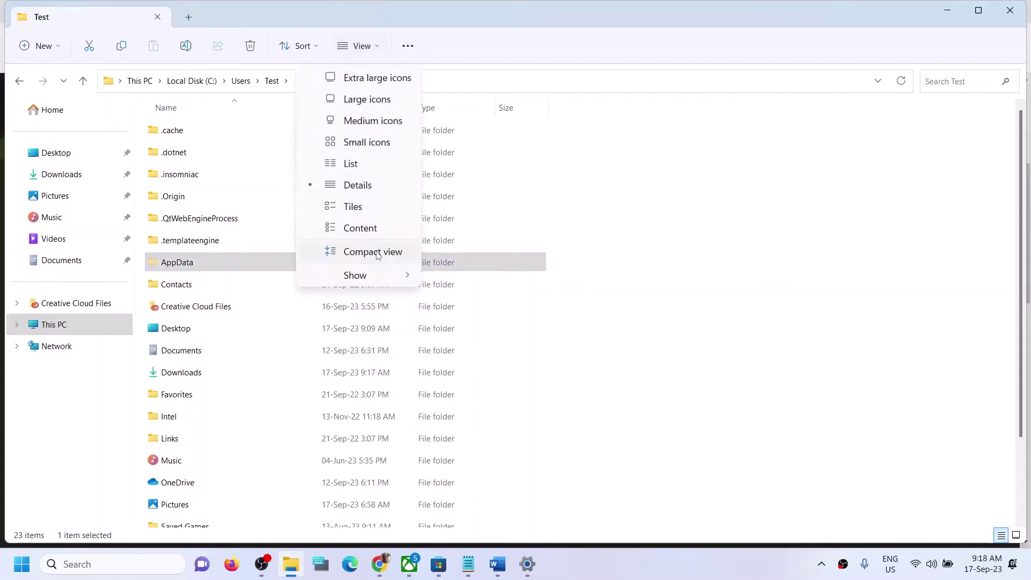
pyautogui.moveTo(359, 280)
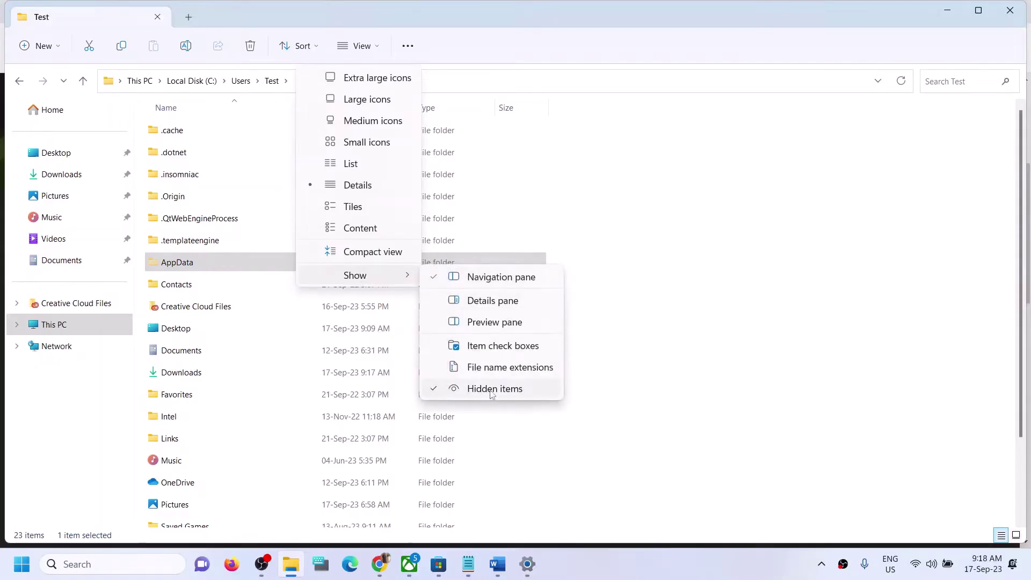
pyautogui.click(168, 263)
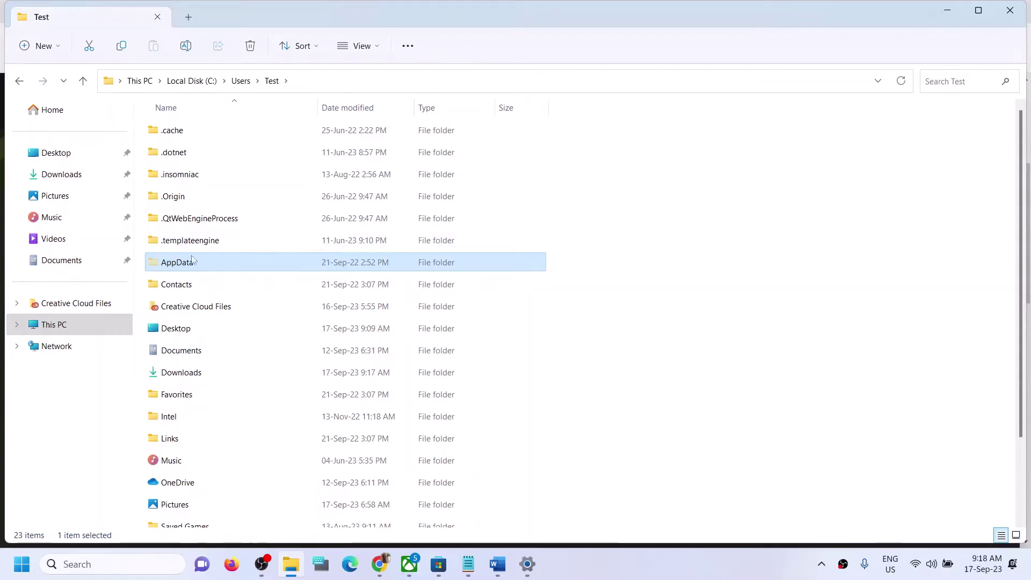
# Open the Packages folder inside AppData\Local
pyautogui.doubleClick(182, 267)
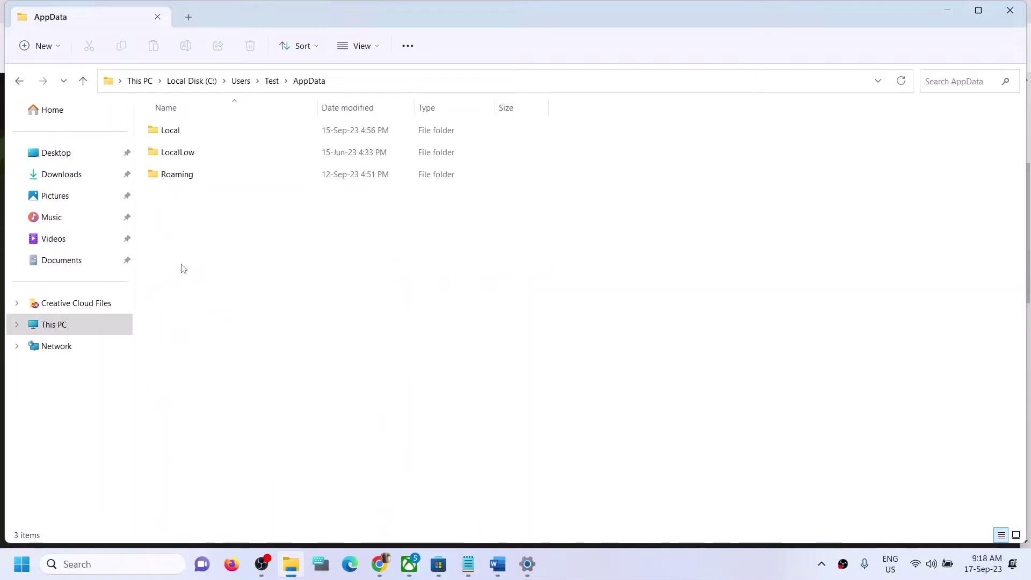
pyautogui.doubleClick(182, 131)
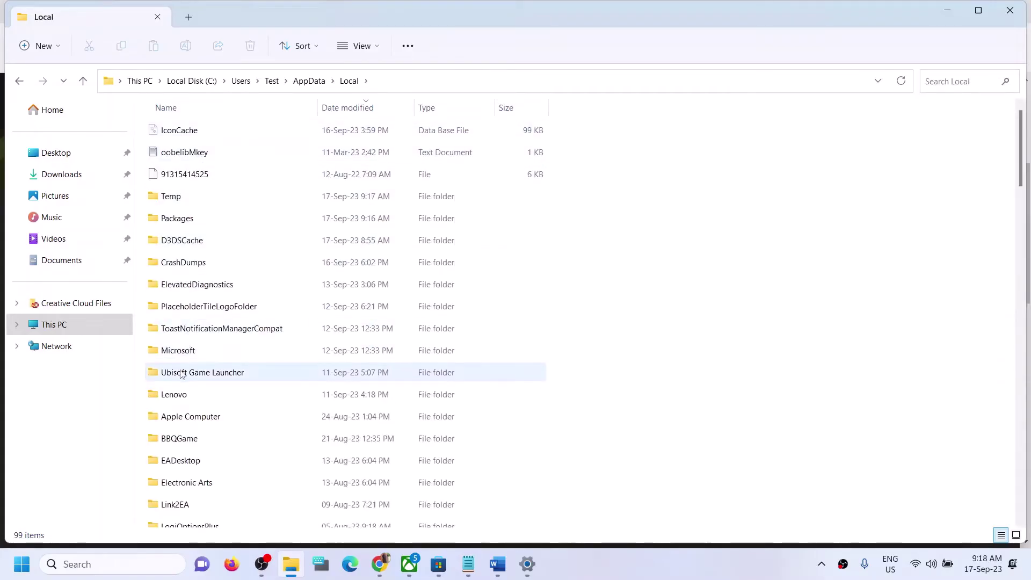
pyautogui.click(216, 222)
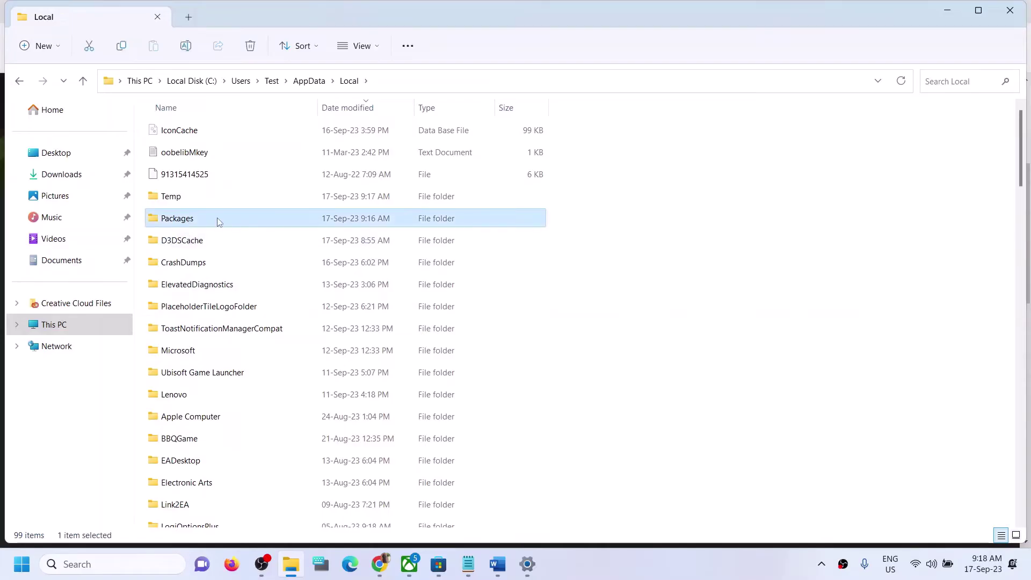
pyautogui.doubleClick(219, 222)
# Find the Microsoft.WindowsStore_8wekyb3d8bbwe folder among the packages and open it
pyautogui.scroll(-10, 253, 300)
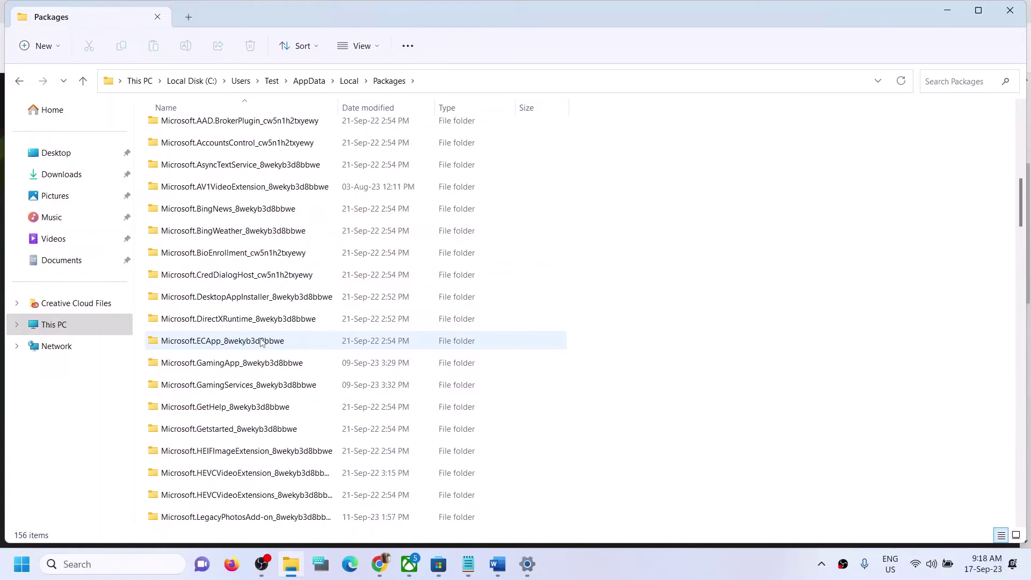
pyautogui.scroll(-13, 261, 342)
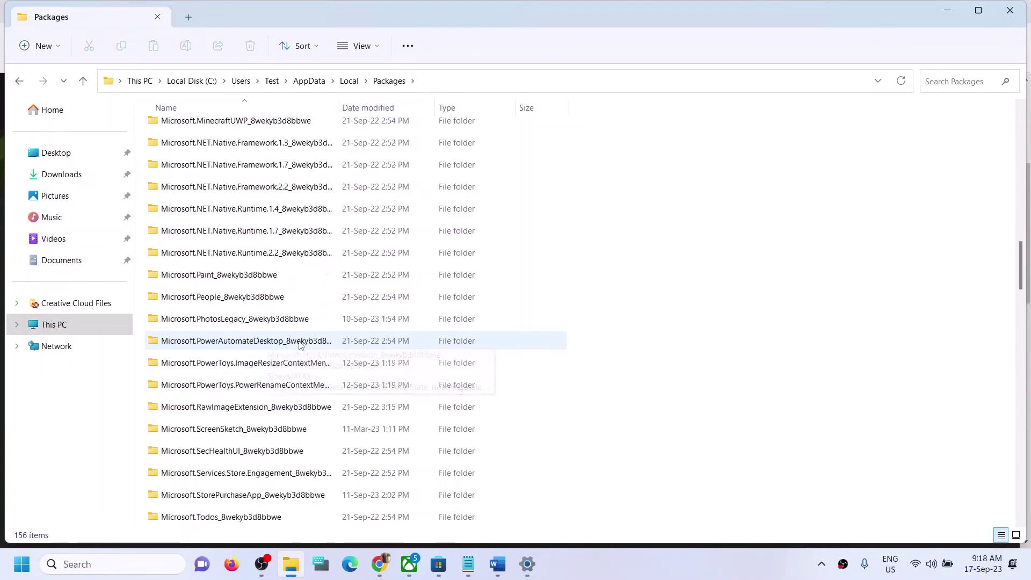
pyautogui.scroll(-6, 310, 345)
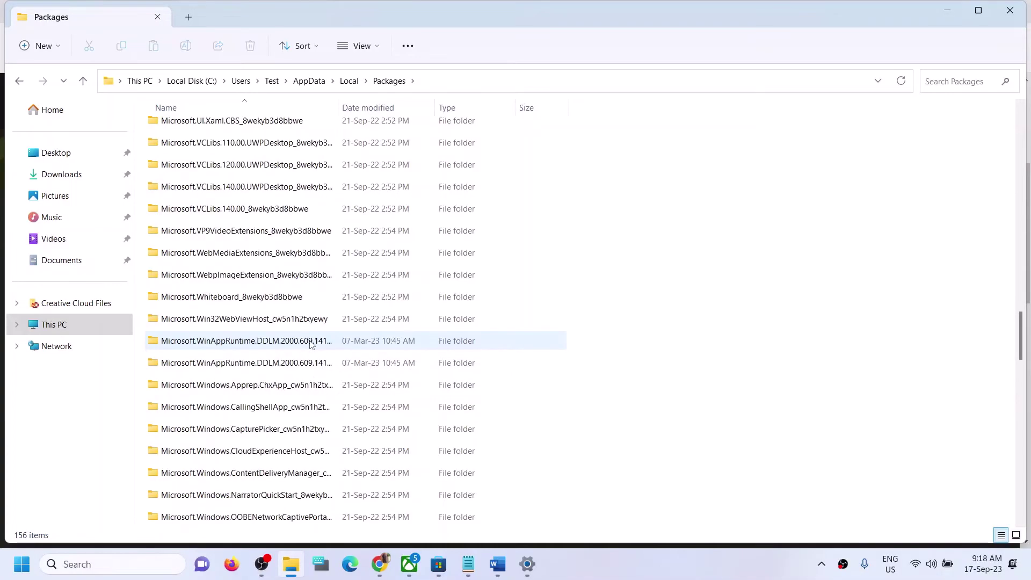
pyautogui.scroll(-12, 309, 344)
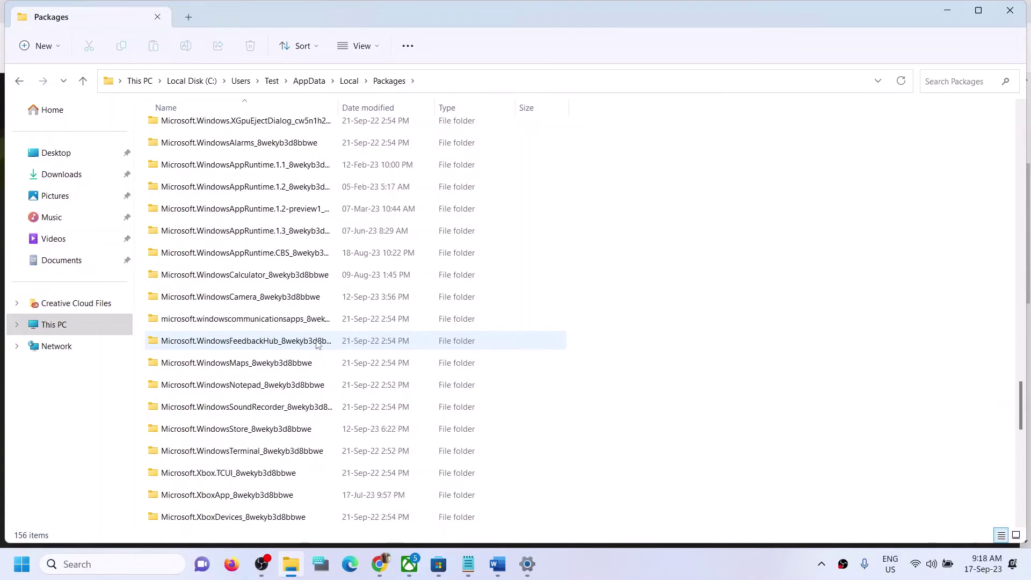
pyautogui.click(204, 434)
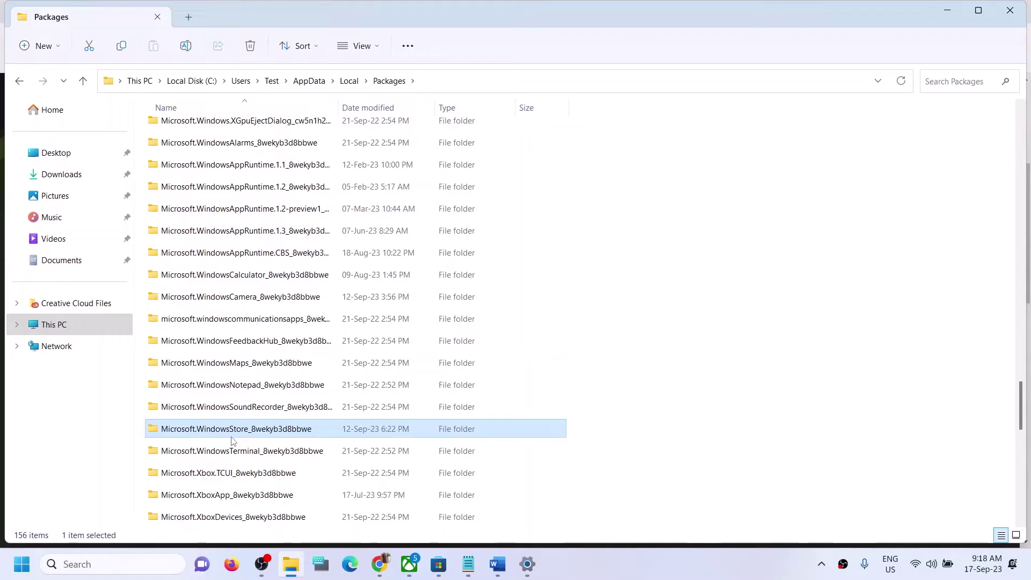
pyautogui.moveTo(257, 438)
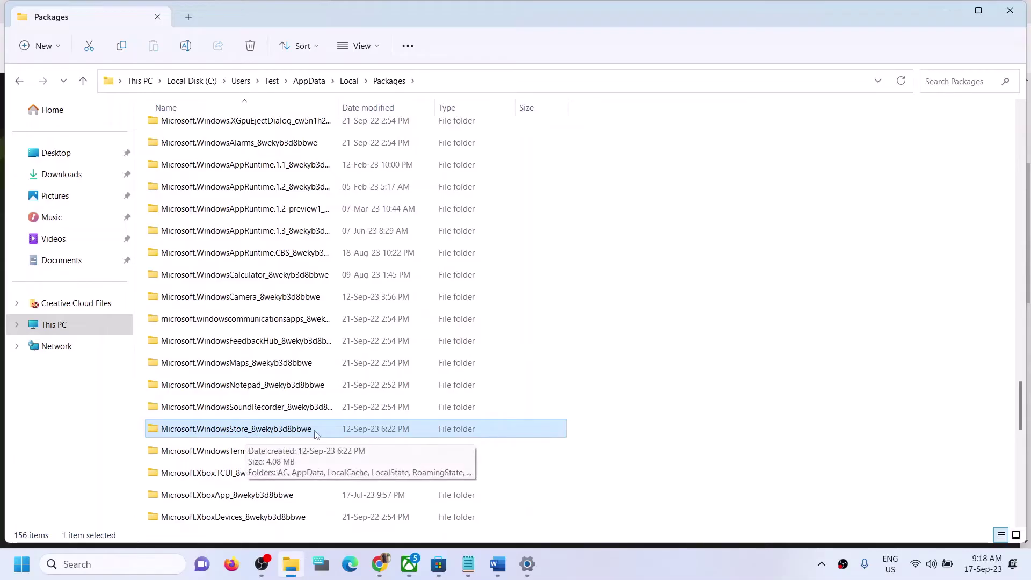
pyautogui.doubleClick(288, 432)
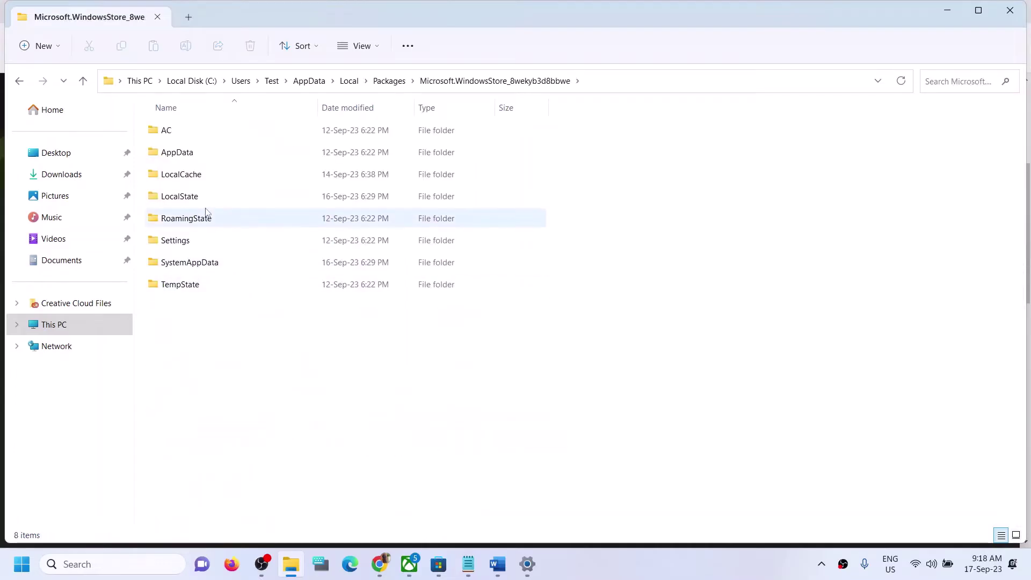
# Select the LocalCache folder, bring up its file actions including deletion, and dismiss them
pyautogui.click(190, 180)
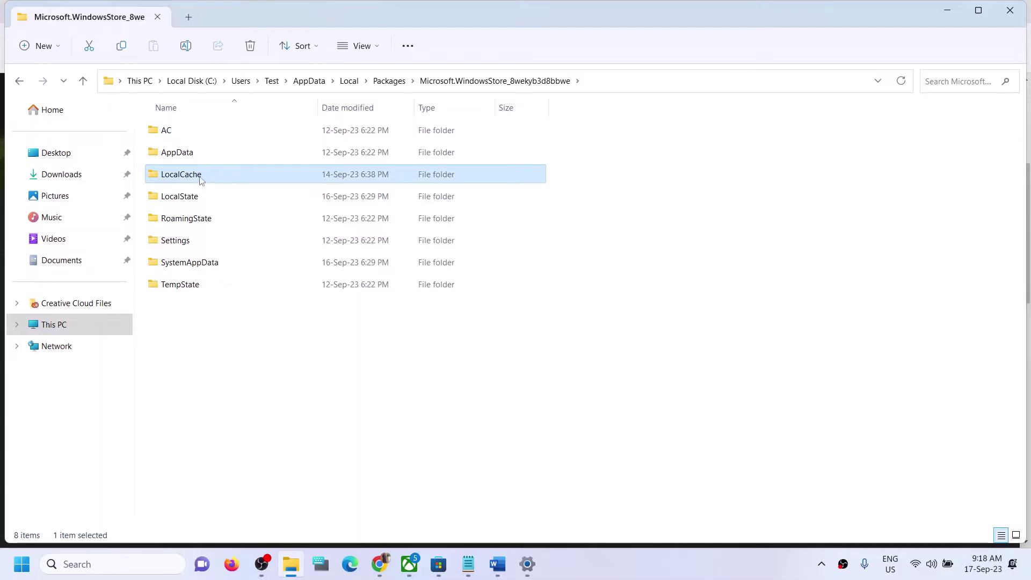
pyautogui.rightClick(200, 180)
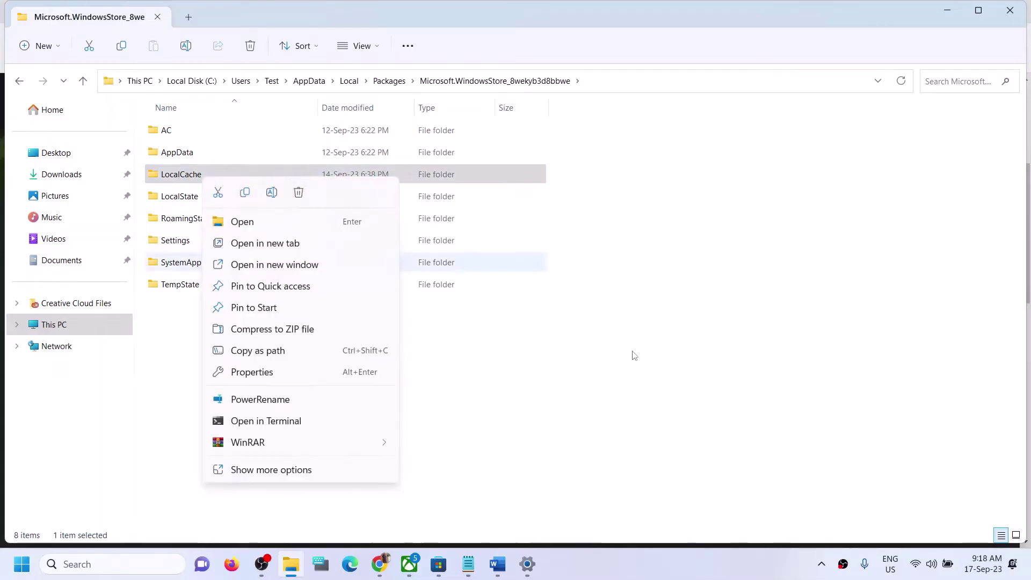
pyautogui.click(614, 391)
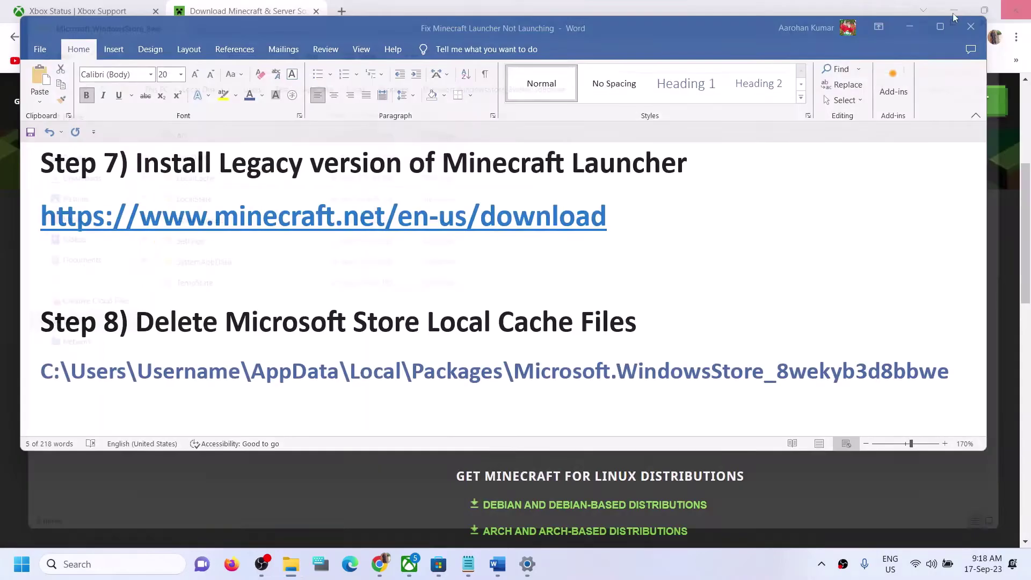
# Close the folder window and highlight the Step 9 instruction about using the same account in the Xbox and Microsoft Store apps
pyautogui.click(1010, 10)
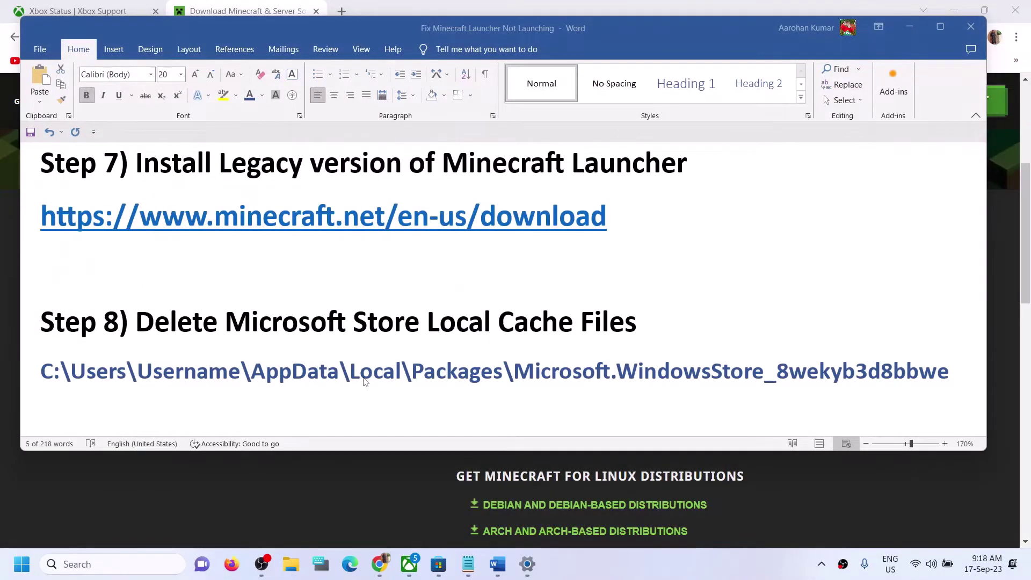
pyautogui.scroll(-4, 364, 381)
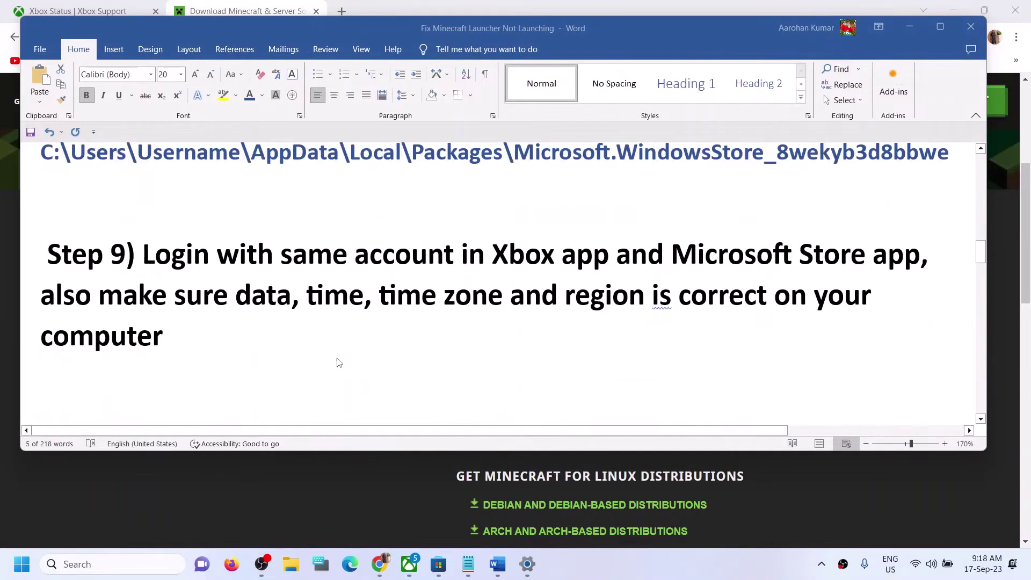
pyautogui.moveTo(156, 259); pyautogui.dragTo(870, 271)
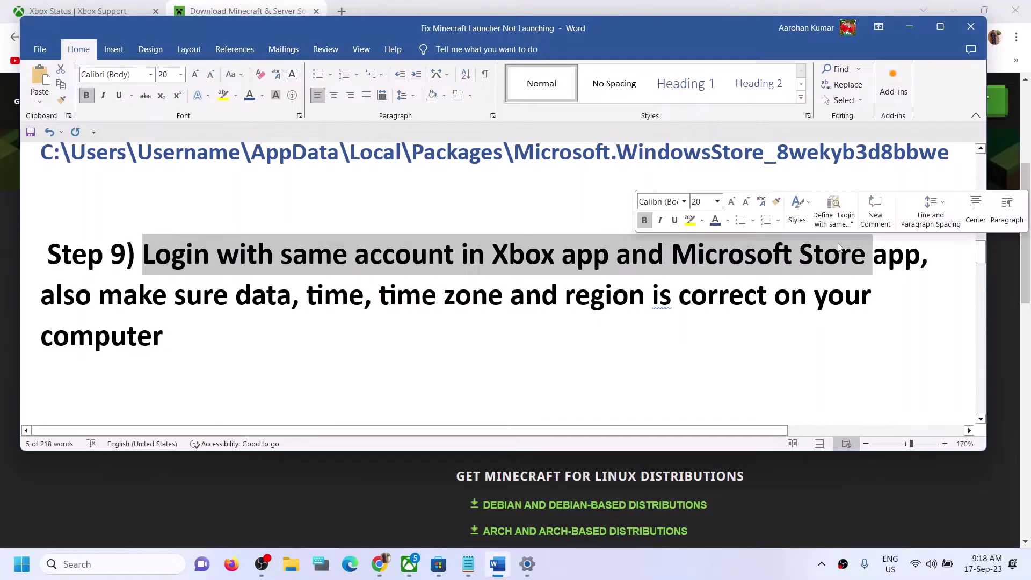
# Switch to Microsoft Store and sign out of the current account
pyautogui.click(438, 563)
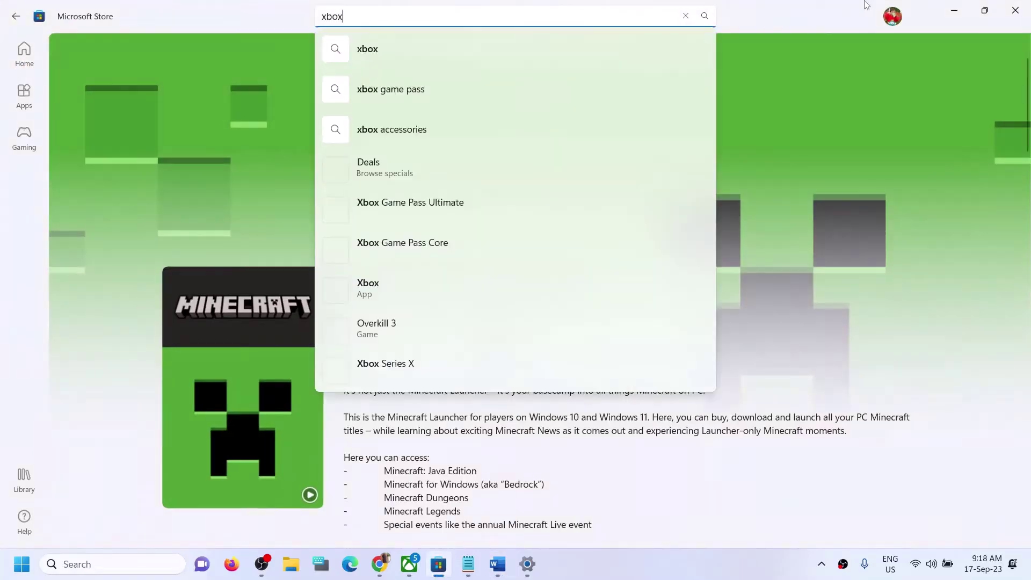
pyautogui.click(897, 20)
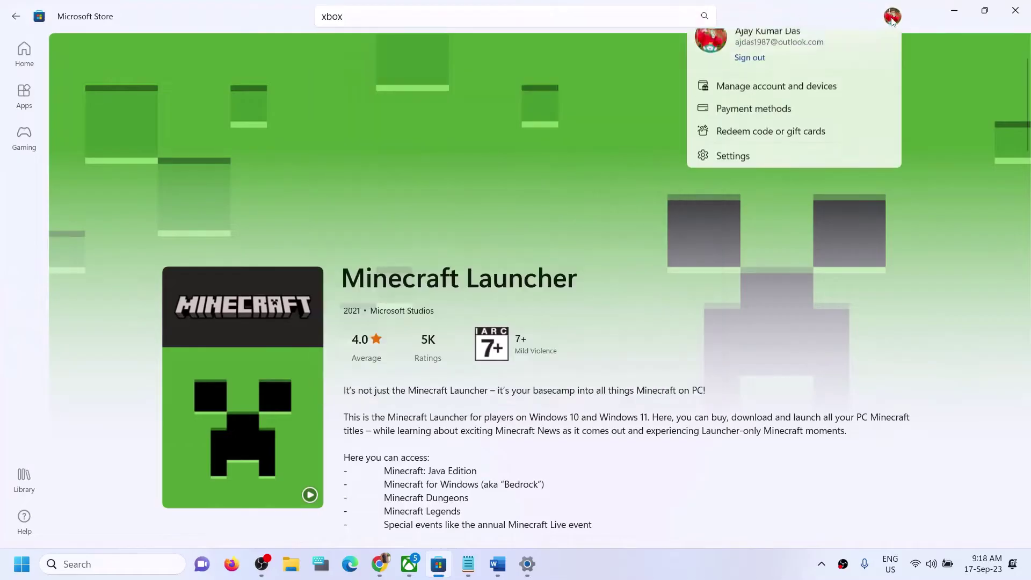
pyautogui.click(753, 83)
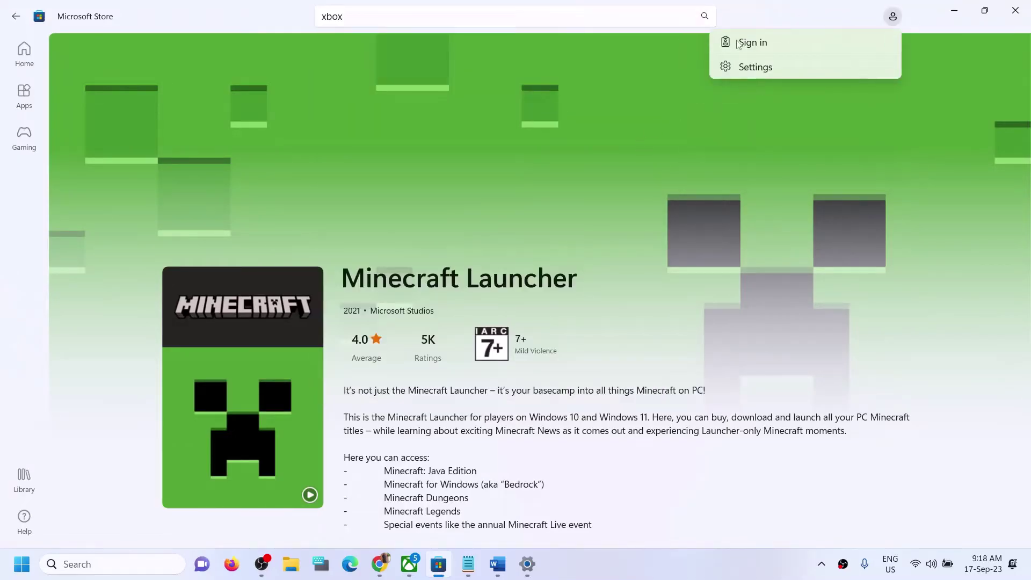
# Sign in to Microsoft Store with the saved Outlook.com account, entering the Windows PIN to verify identity
pyautogui.click(483, 322)
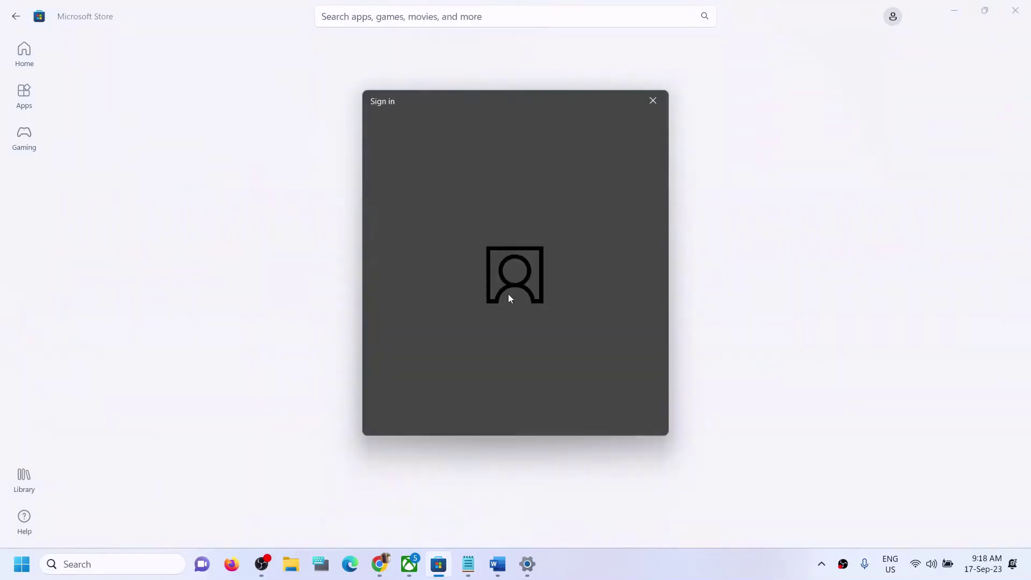
pyautogui.click(467, 253)
pyautogui.click(594, 410)
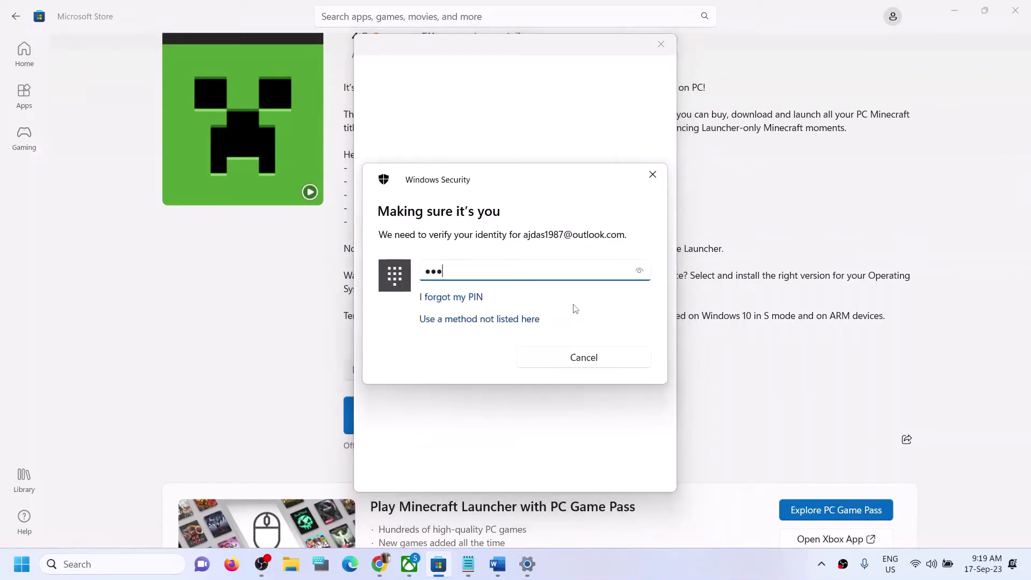
pyautogui.press('Return')
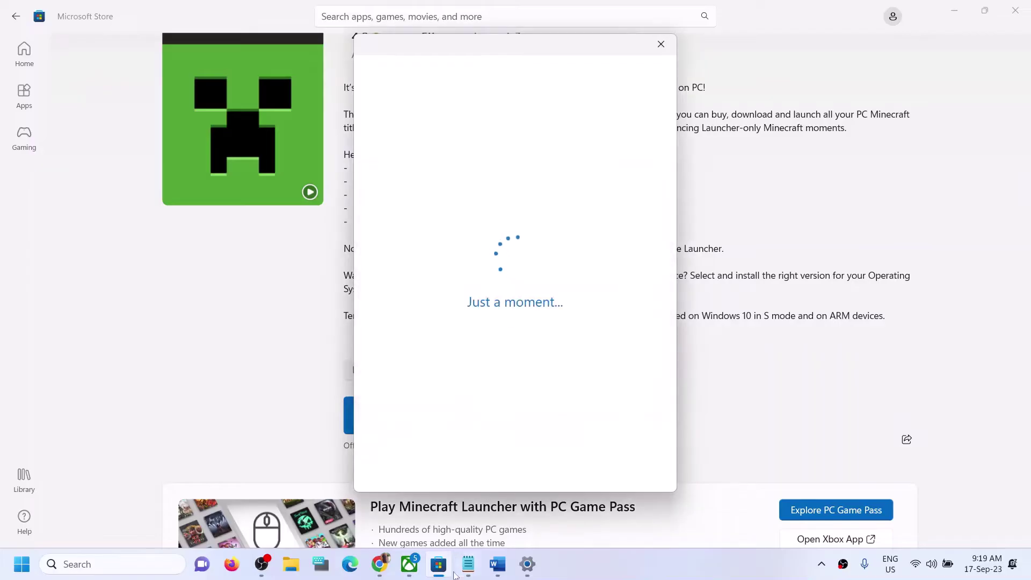
# Switch to the Xbox app and sign out of the current profile
pyautogui.click(410, 563)
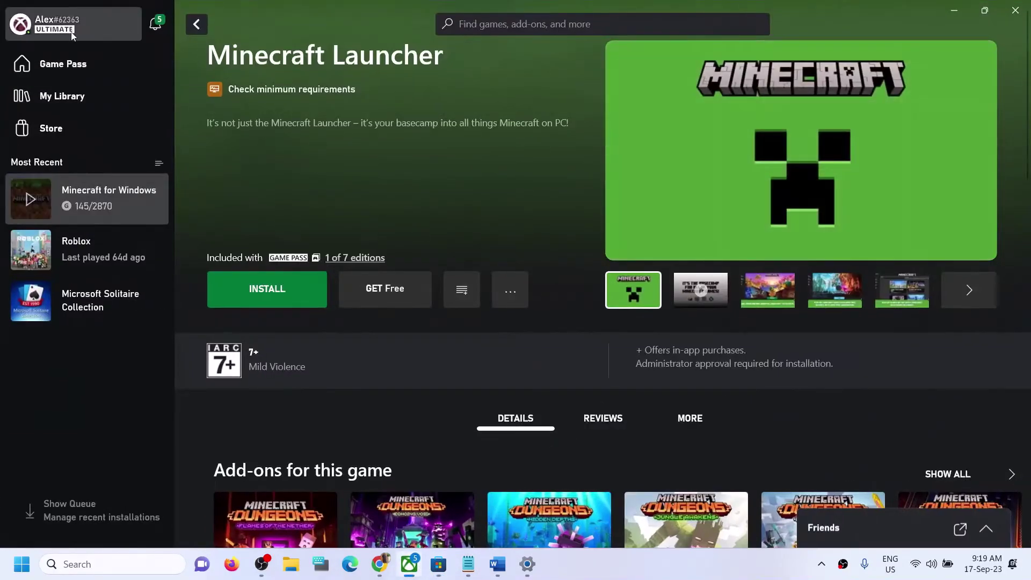
pyautogui.click(56, 30)
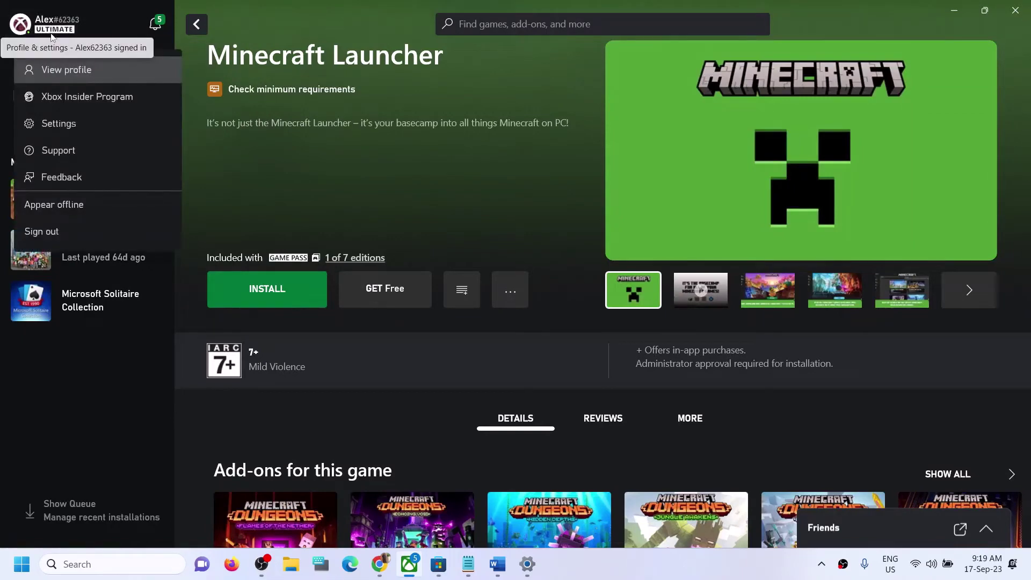
pyautogui.click(44, 233)
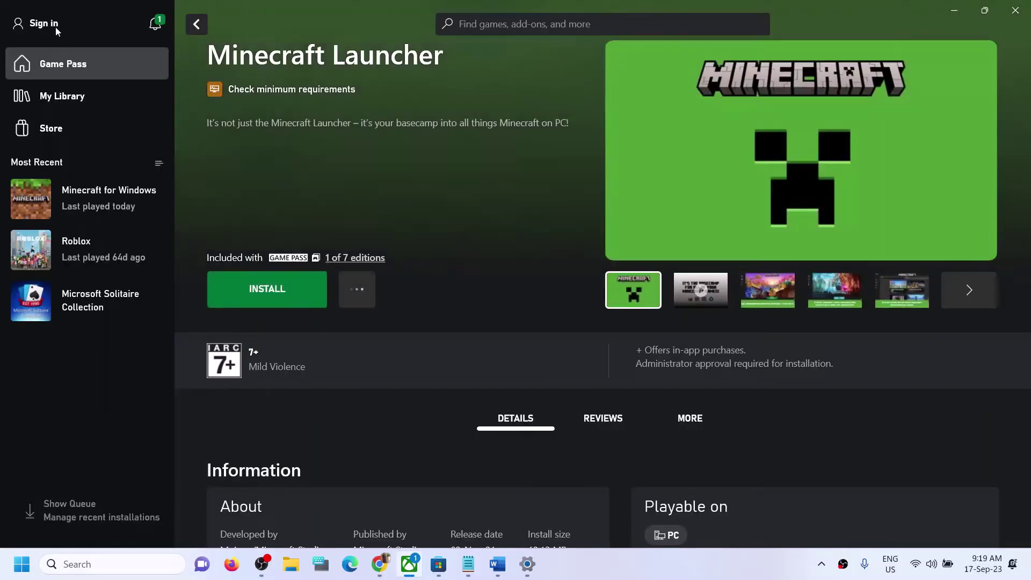
# Sign in to the Xbox app, switching to the same Outlook.com account used in Microsoft Store, and continue into the app
pyautogui.click(55, 27)
pyautogui.click(48, 175)
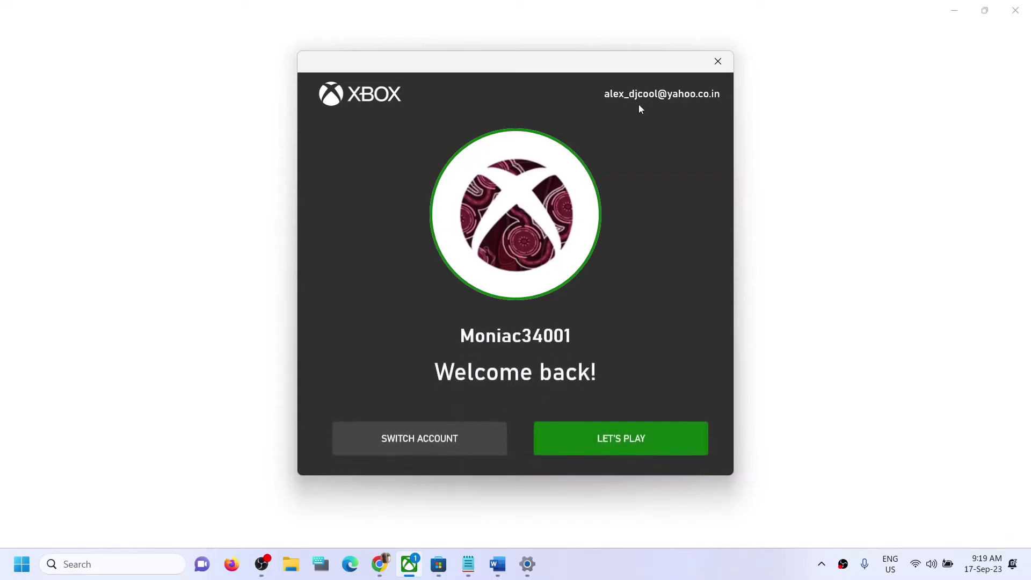
pyautogui.click(403, 446)
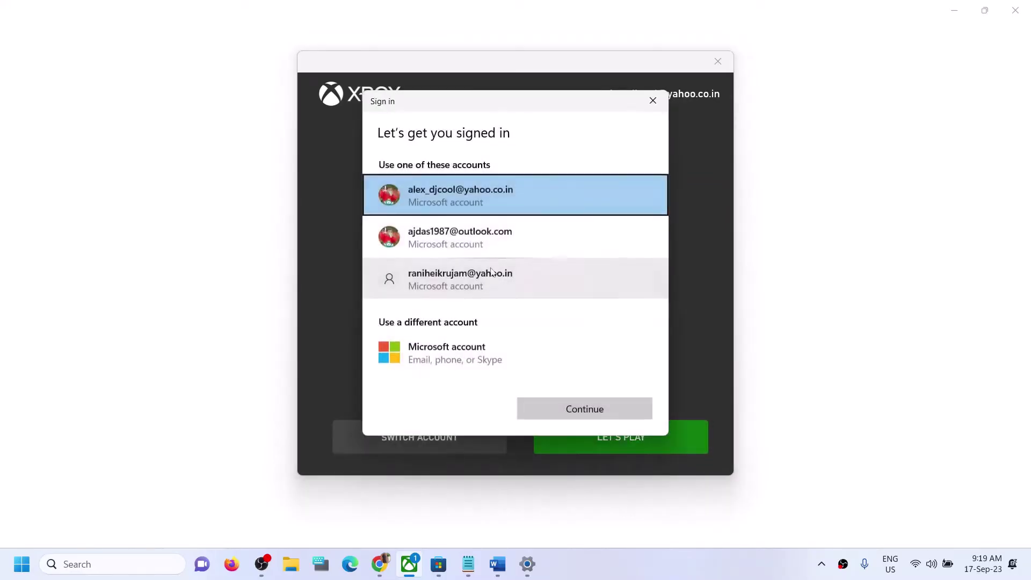
pyautogui.click(558, 236)
pyautogui.click(595, 417)
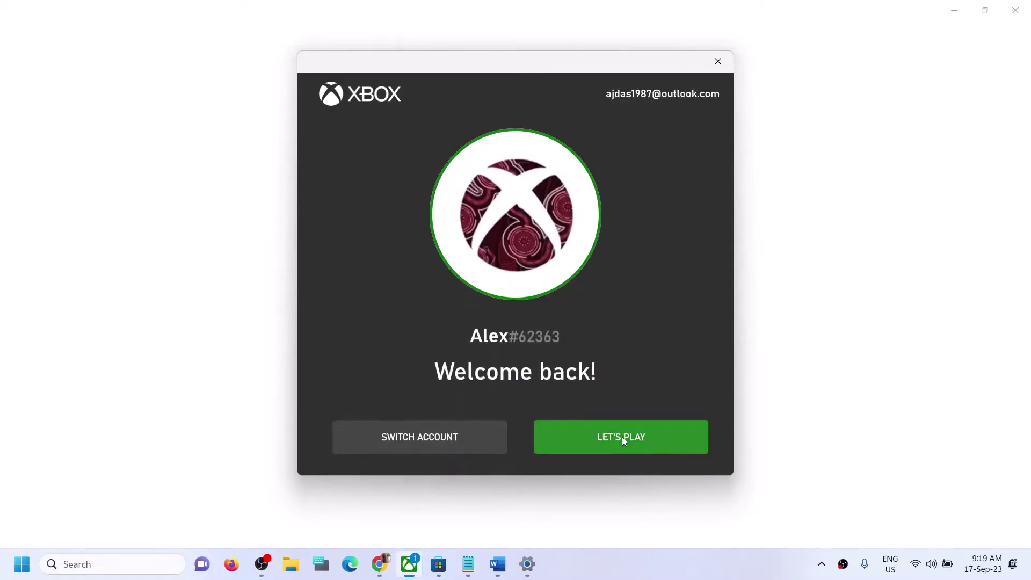
pyautogui.click(612, 445)
# In the Word document's Step 9, correct "data" to "date" and highlight the part about the correct region
pyautogui.click(498, 564)
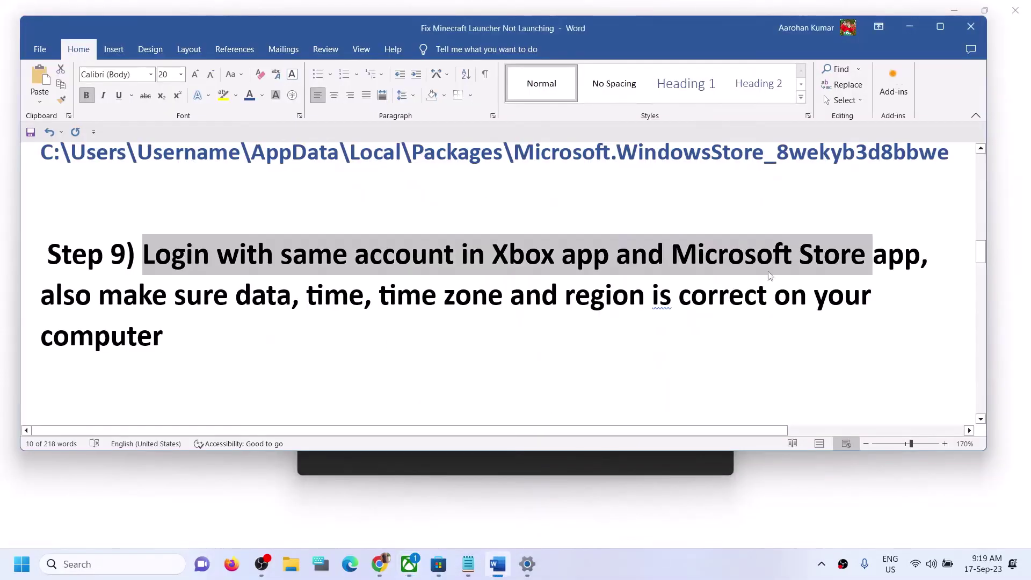
pyautogui.moveTo(150, 301); pyautogui.dragTo(353, 300)
pyautogui.press('Down')
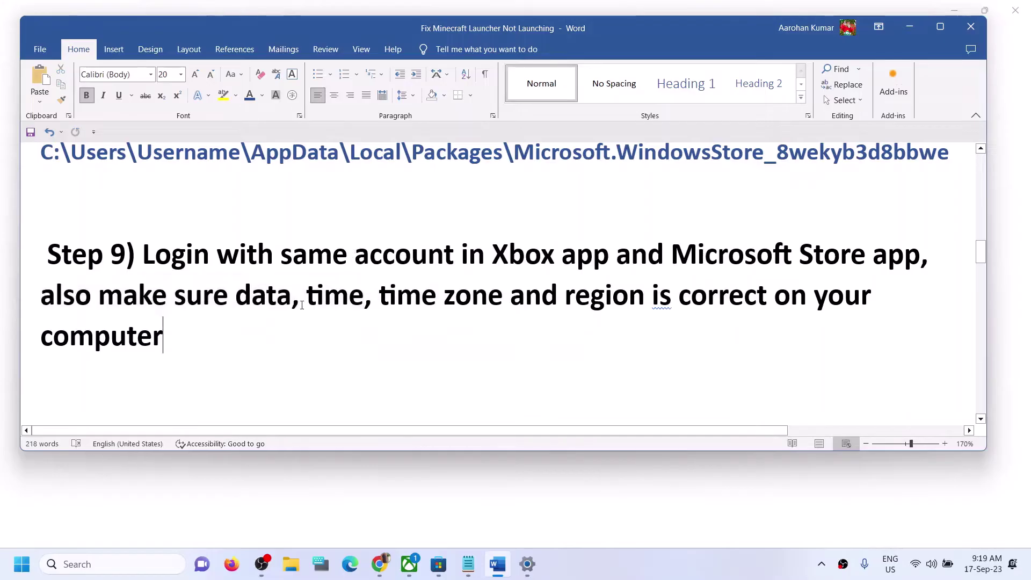
pyautogui.moveTo(285, 294); pyautogui.dragTo(293, 294)
pyautogui.write('e')
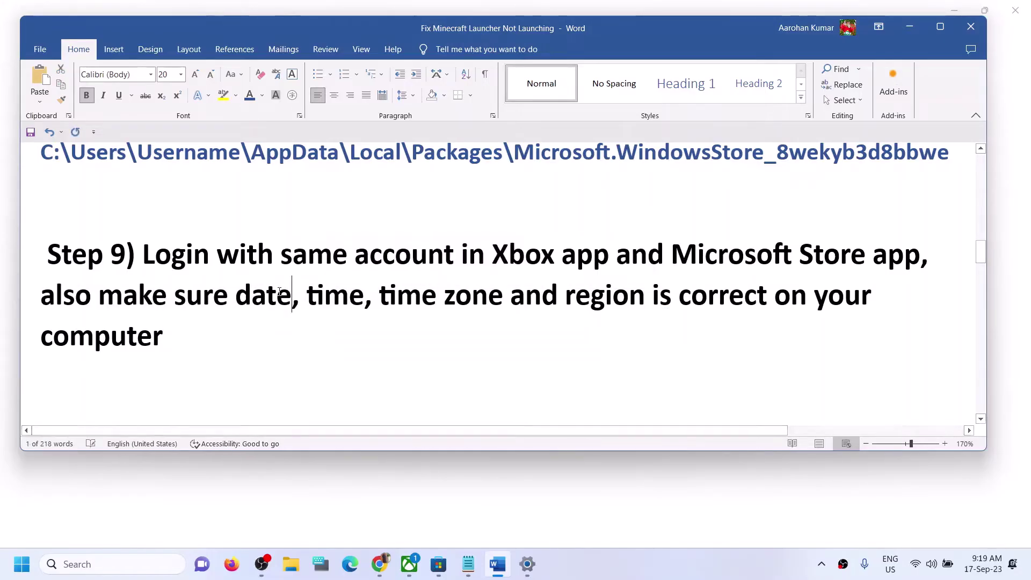
pyautogui.moveTo(510, 297); pyautogui.dragTo(636, 339)
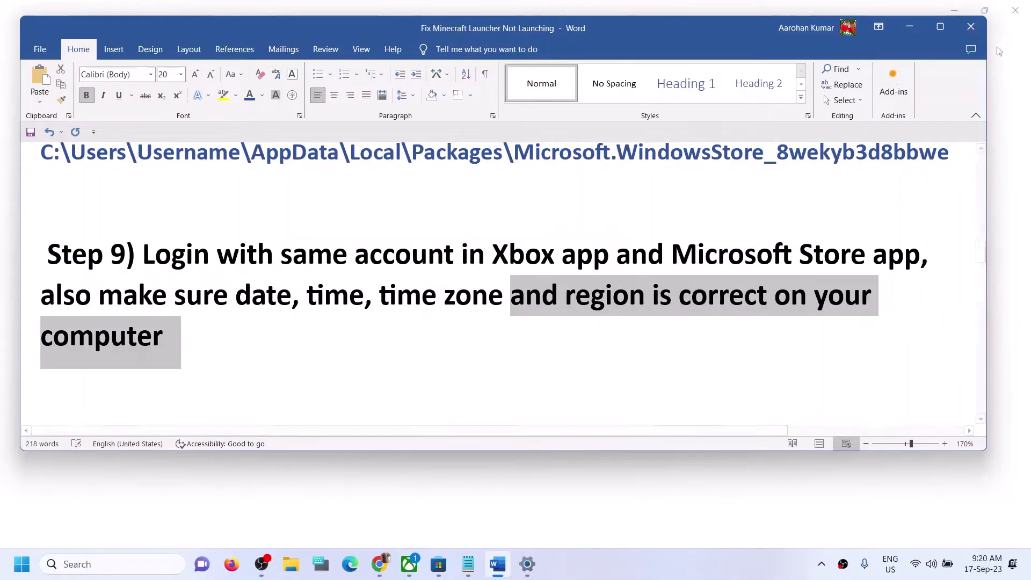
# Minimize the document, start installing Minecraft Launcher from its Xbox app page, and relaunch the Xbox app
pyautogui.click(909, 26)
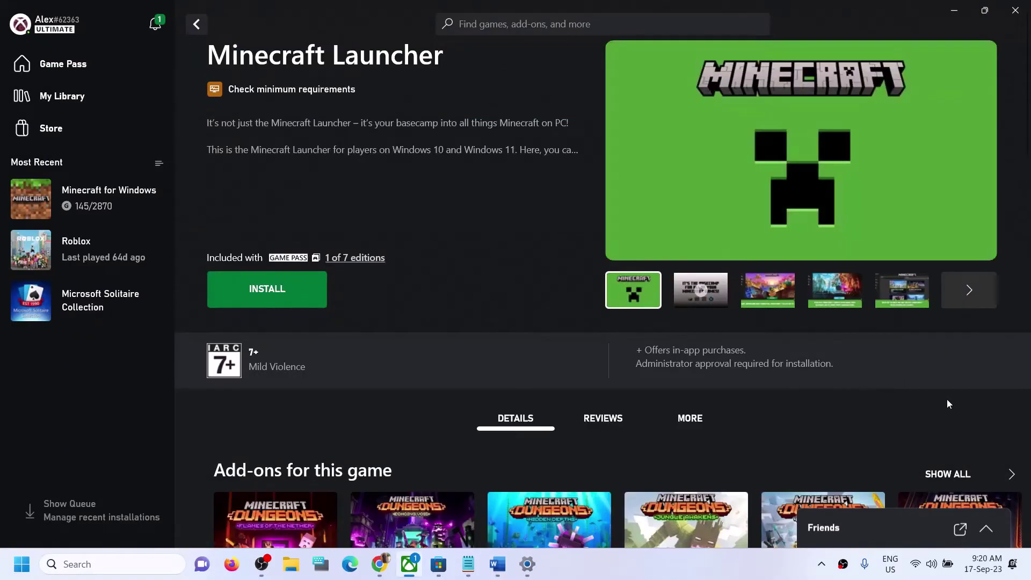
pyautogui.click(253, 293)
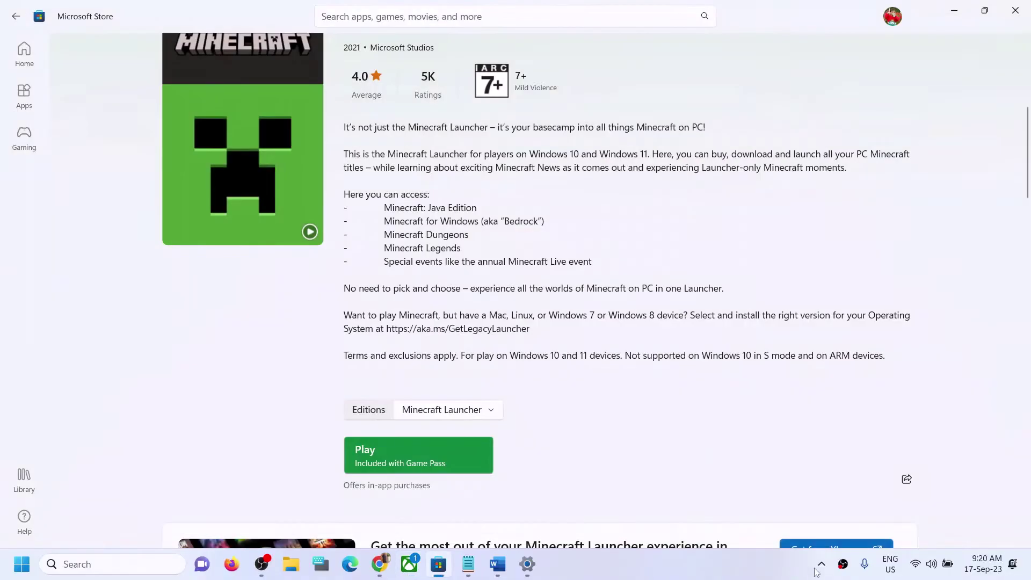
pyautogui.click(821, 563)
pyautogui.click(809, 530)
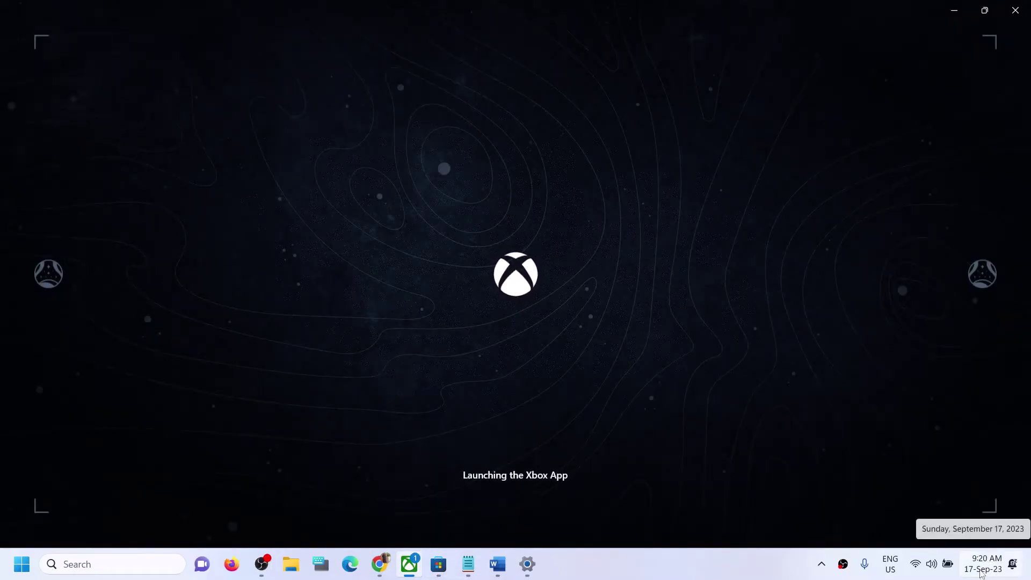
# Open the Windows date and time settings and synchronize the clock with the time server
pyautogui.rightClick(981, 574)
pyautogui.click(992, 510)
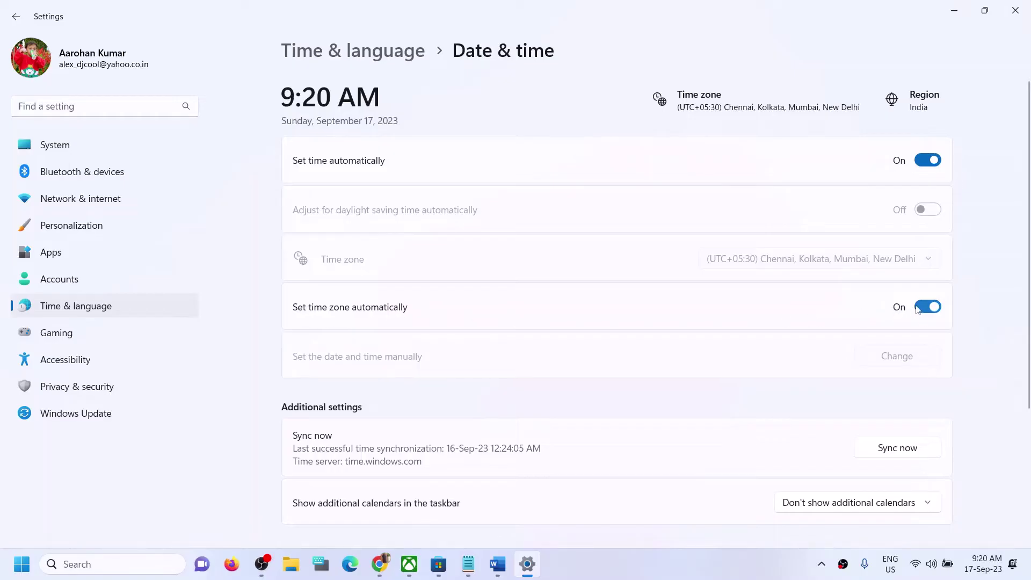
pyautogui.scroll(-3, 935, 321)
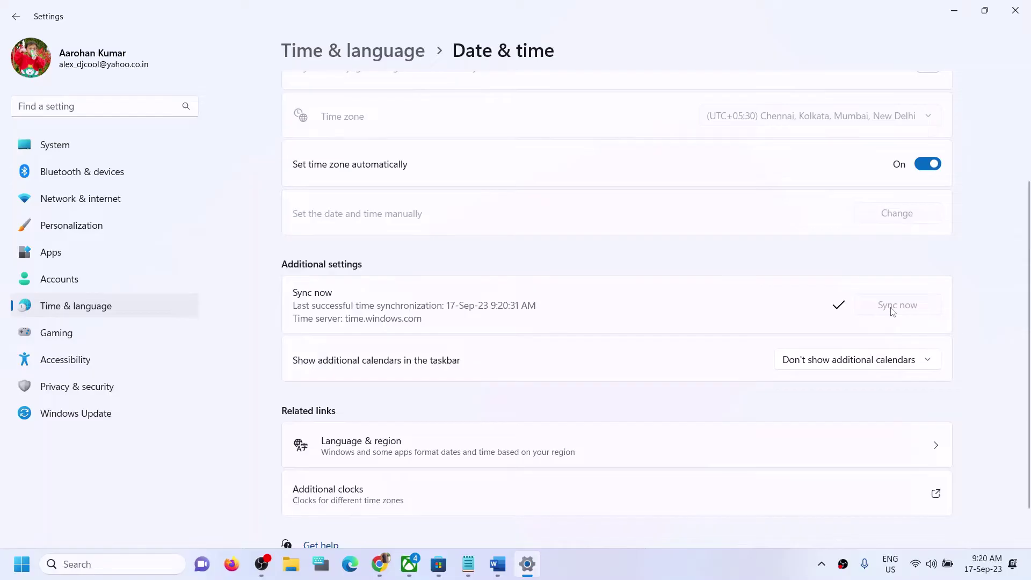
# Check the country or region options in the Language & region settings without changing them, and close Settings
pyautogui.click(138, 306)
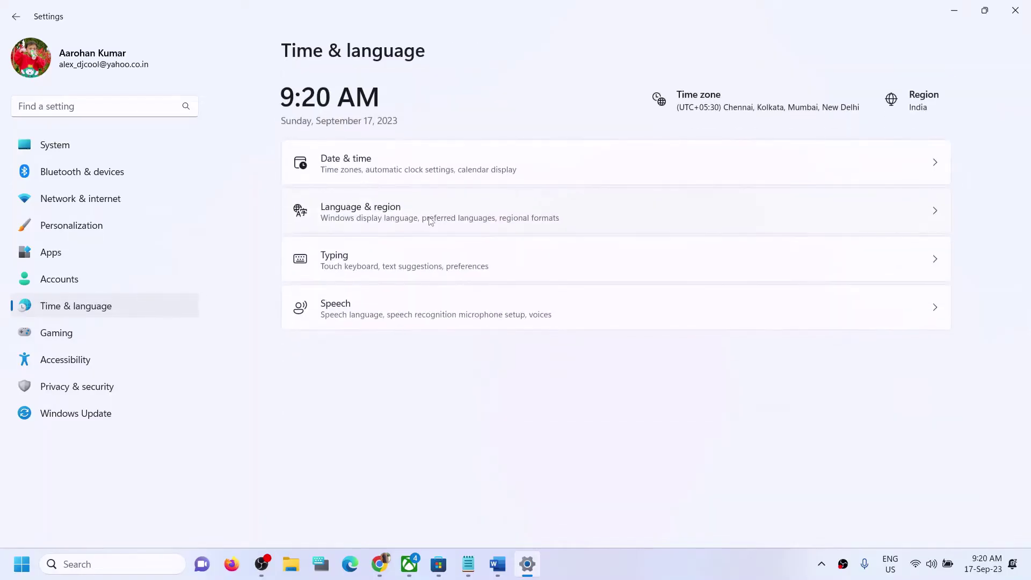
pyautogui.click(409, 216)
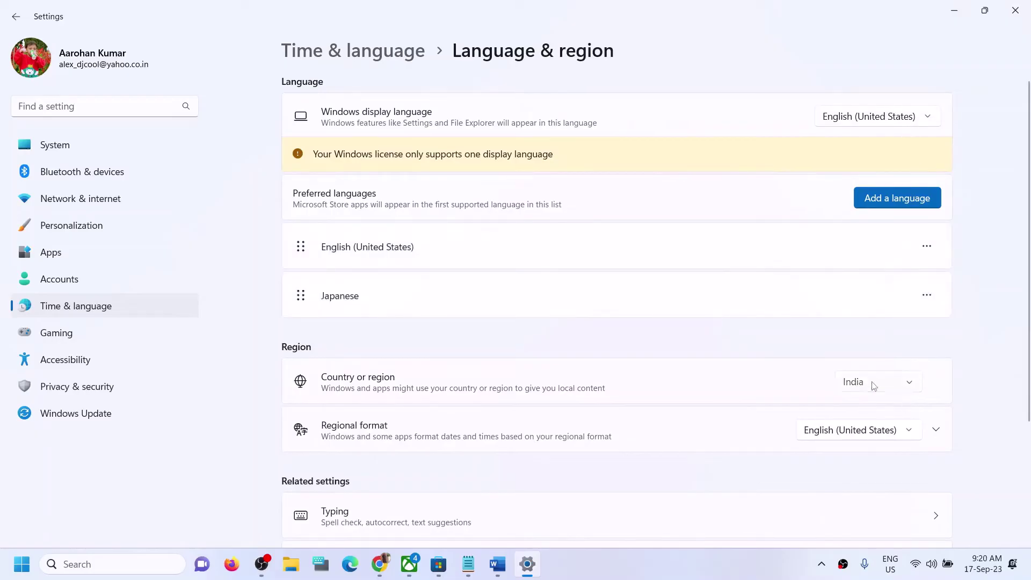
pyautogui.click(872, 386)
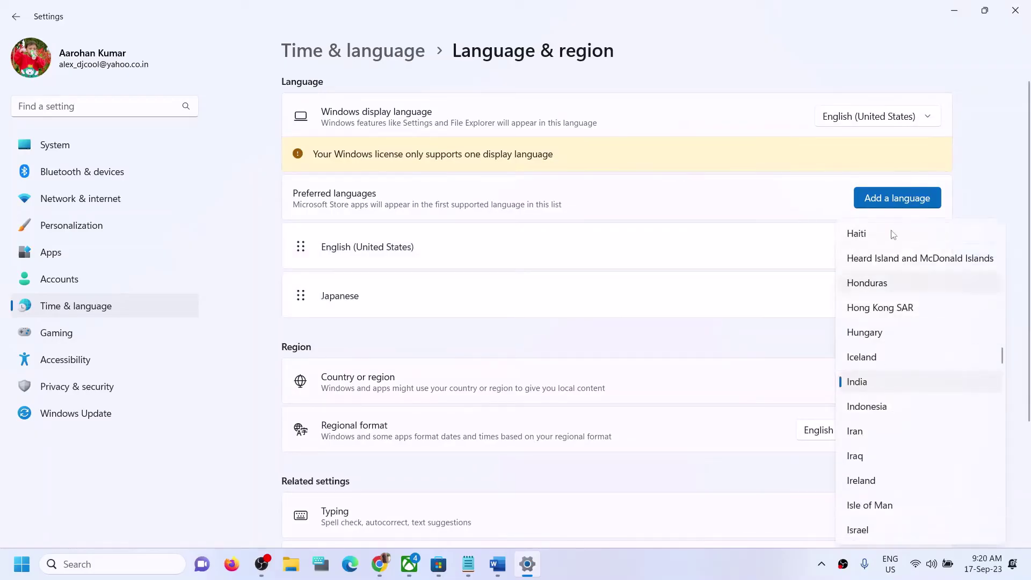
pyautogui.click(1017, 307)
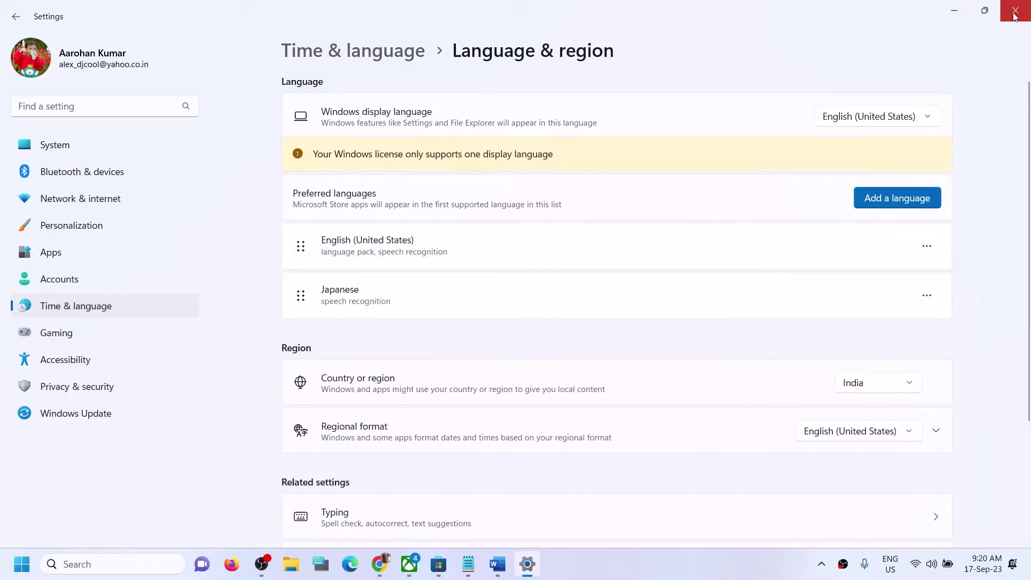
pyautogui.click(1015, 12)
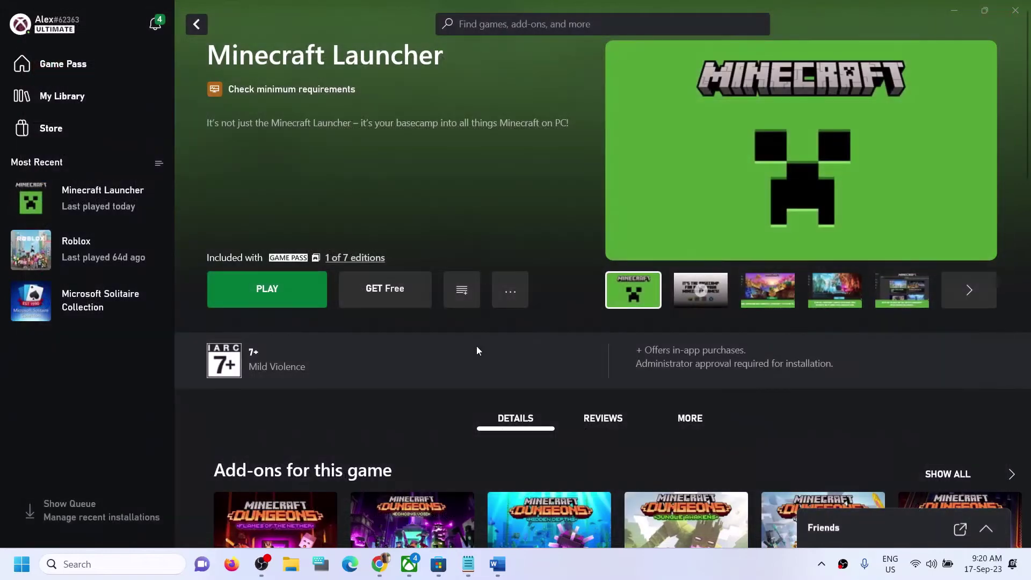
# Return to the Word document and highlight the Step 10 instruction to install all the updates in Microsoft Store
pyautogui.click(497, 564)
pyautogui.scroll(-2, 262, 351)
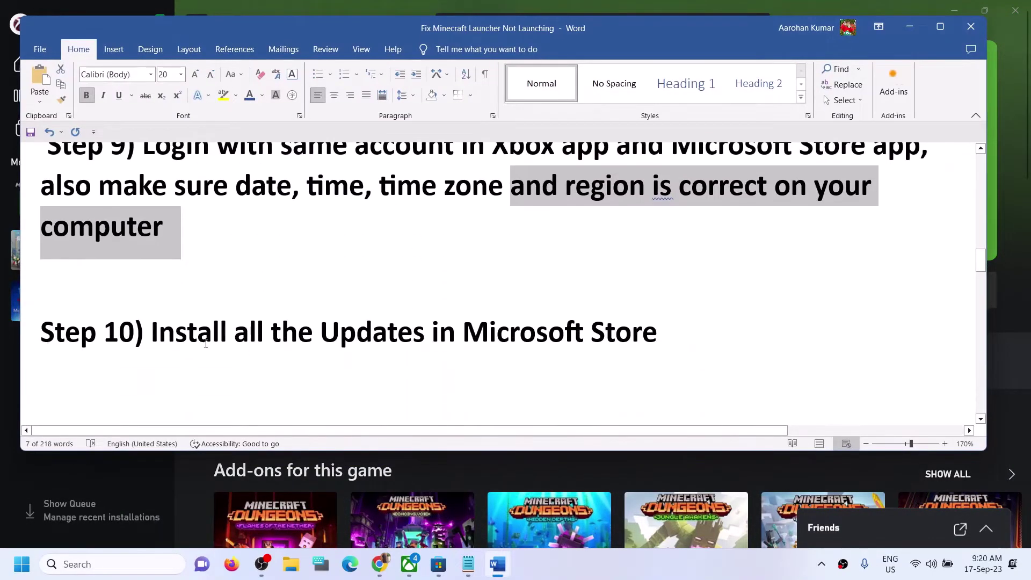
pyautogui.moveTo(151, 332); pyautogui.dragTo(657, 332)
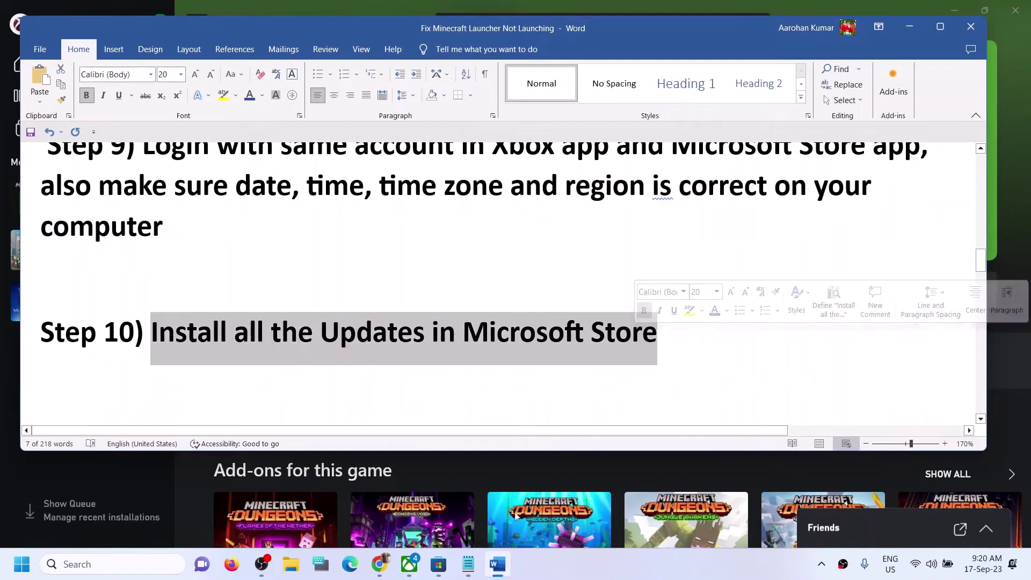
# Open the Microsoft Store Library with its updates and downloads section, and minimize the Store
pyautogui.click(439, 564)
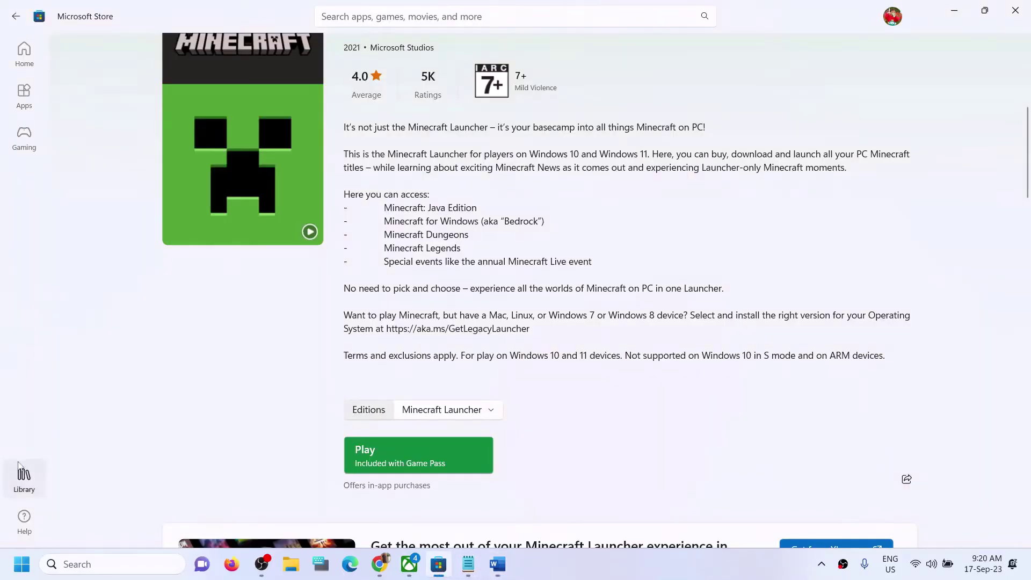
pyautogui.click(24, 480)
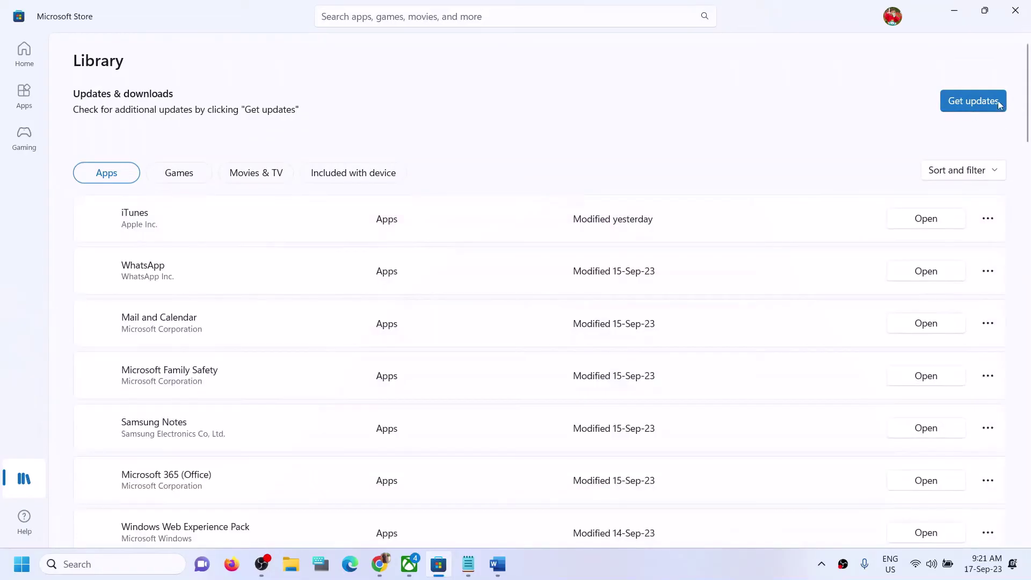
pyautogui.click(955, 14)
# Highlight the Step 11 instruction "Update Windows" in the document
pyautogui.scroll(-2, 402, 337)
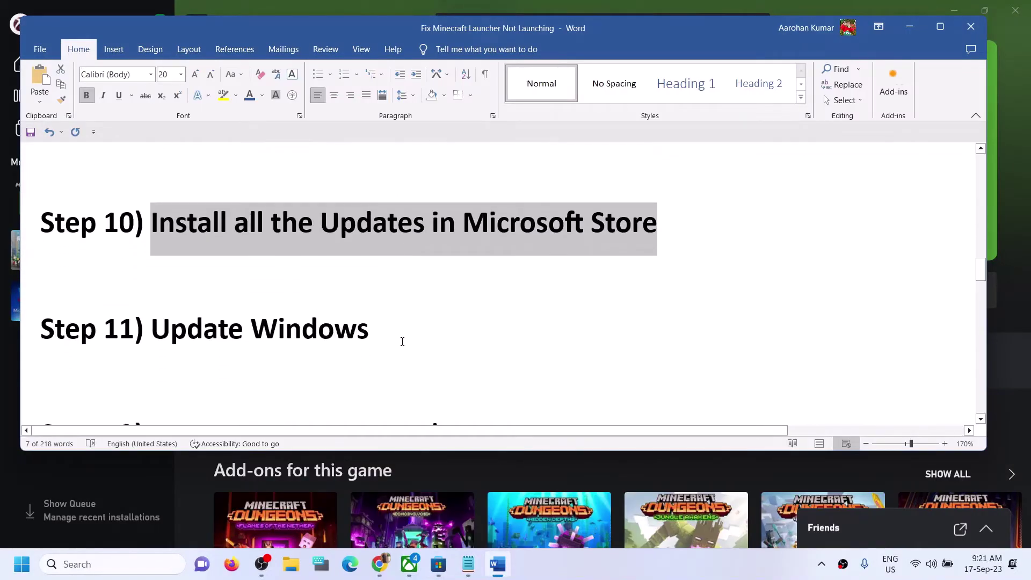
pyautogui.moveTo(157, 330); pyautogui.dragTo(369, 331)
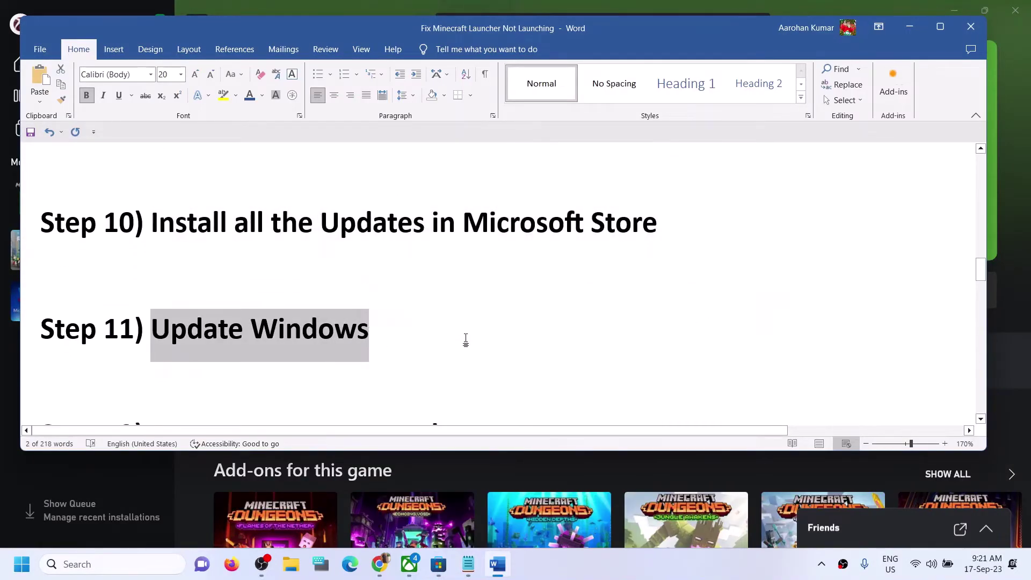
# Check for updates on the Windows Update page in Settings, and minimize the Settings window
pyautogui.press('super+i')
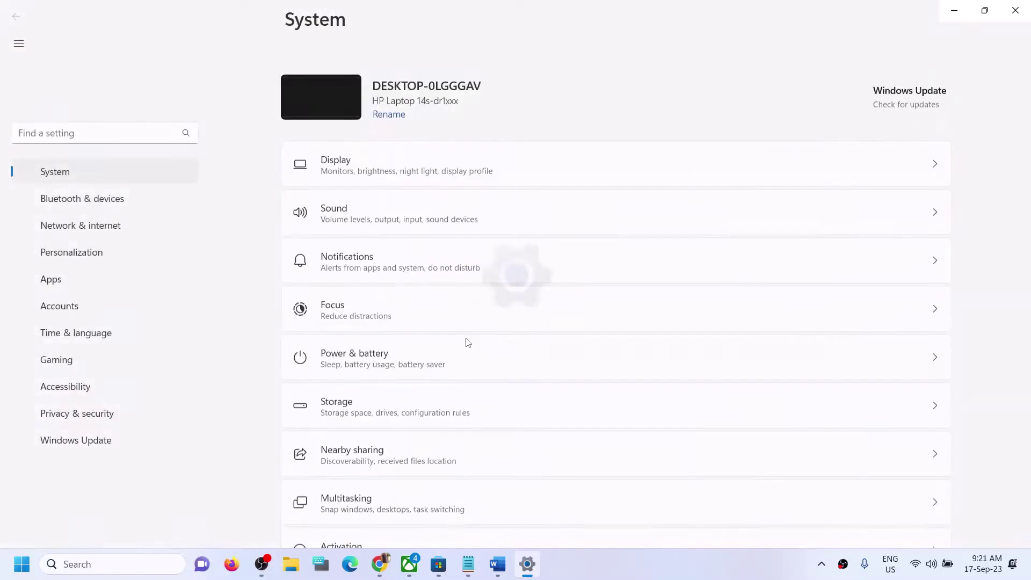
pyautogui.click(58, 425)
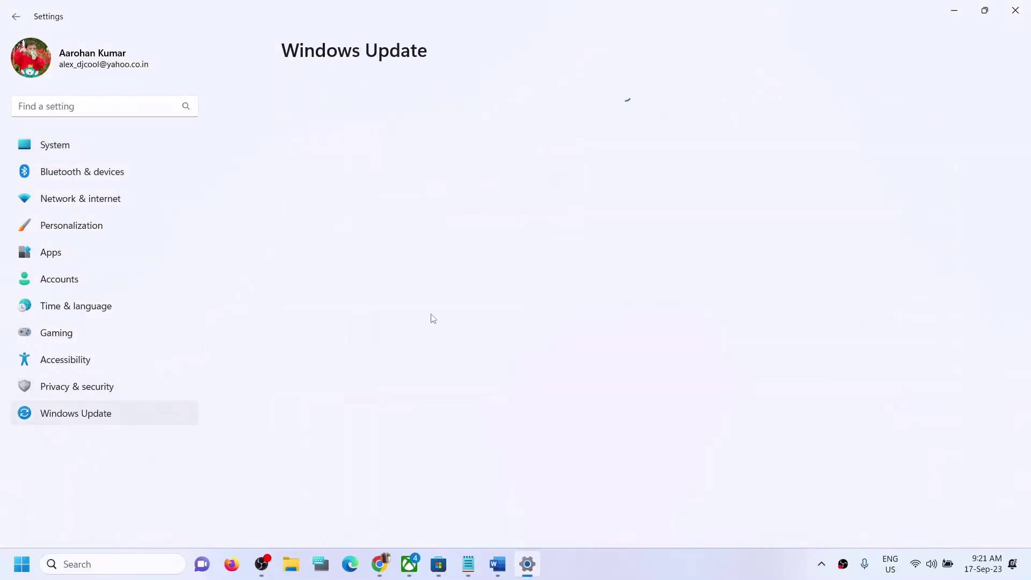
pyautogui.click(914, 112)
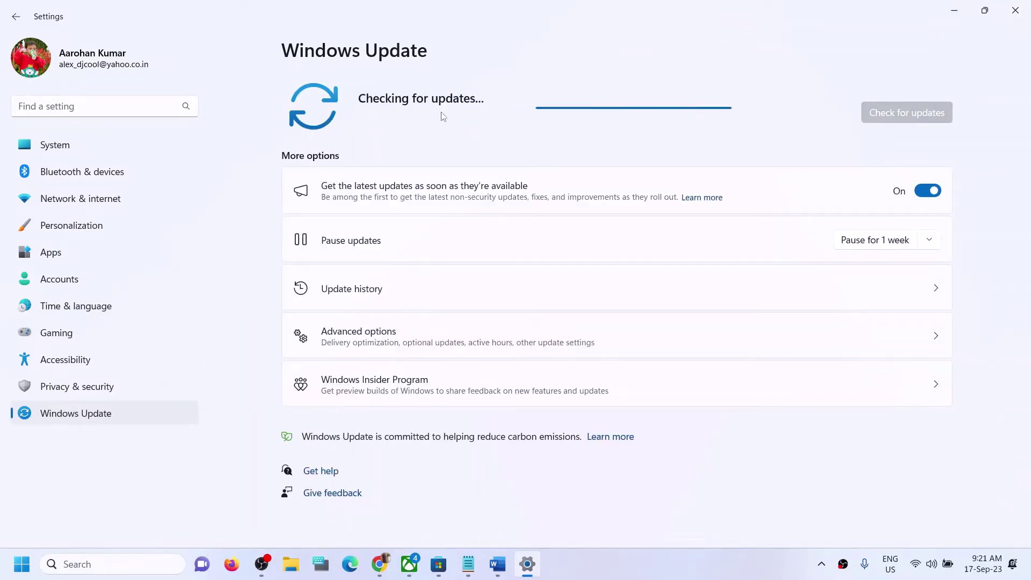
pyautogui.click(953, 6)
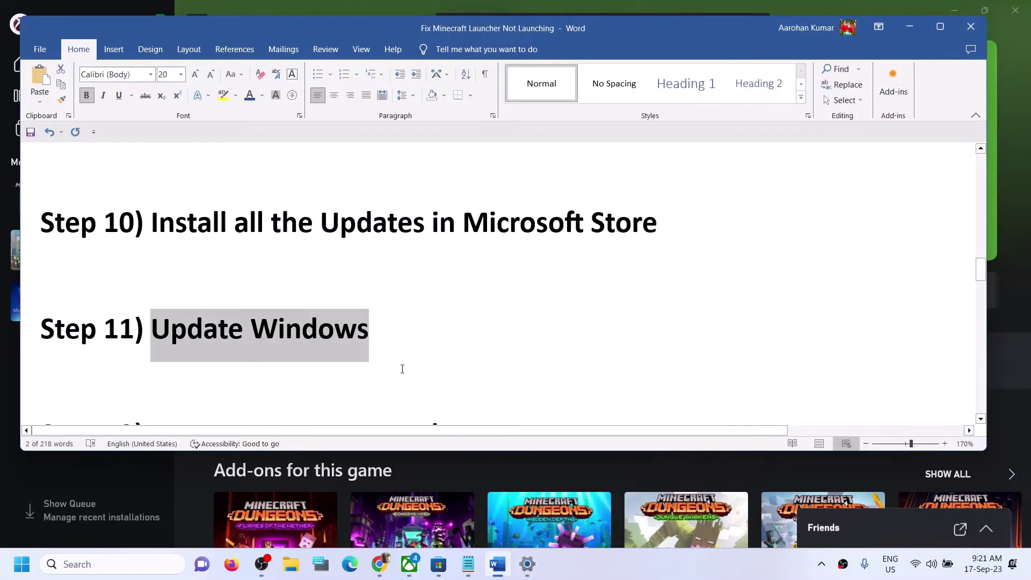
# Copy the wsreset command from Step 12 in the document and run it through Windows search
pyautogui.scroll(-2, 403, 366)
pyautogui.doubleClick(298, 329)
pyautogui.hotkey('ctrl', 'c')
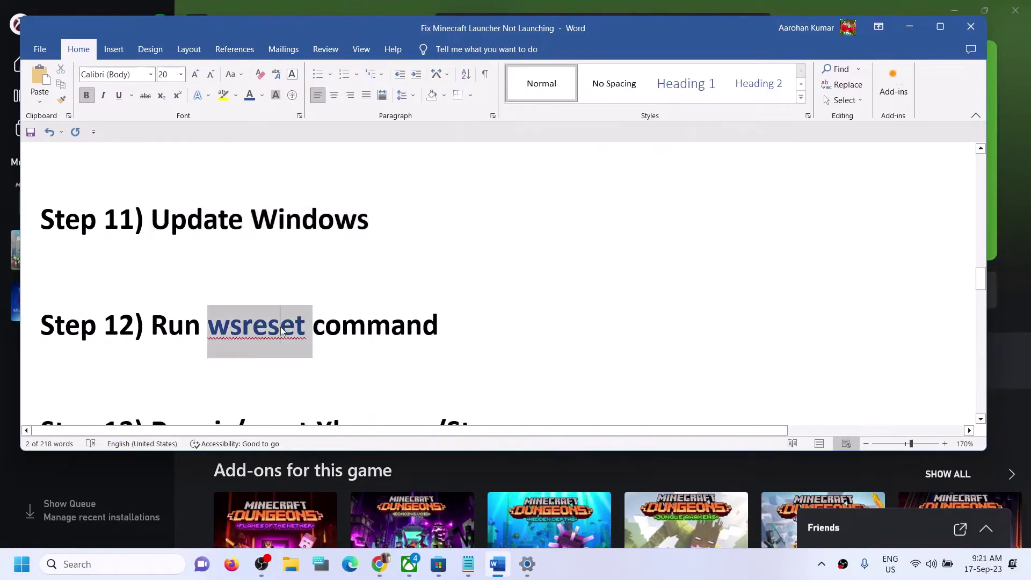
pyautogui.click(116, 563)
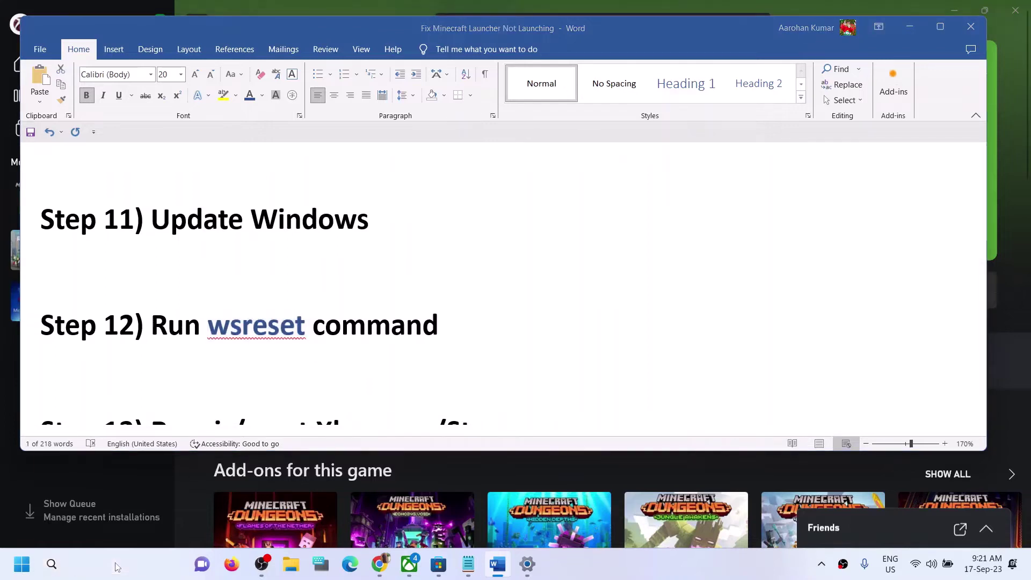
pyautogui.hotkey('ctrl', 'v')
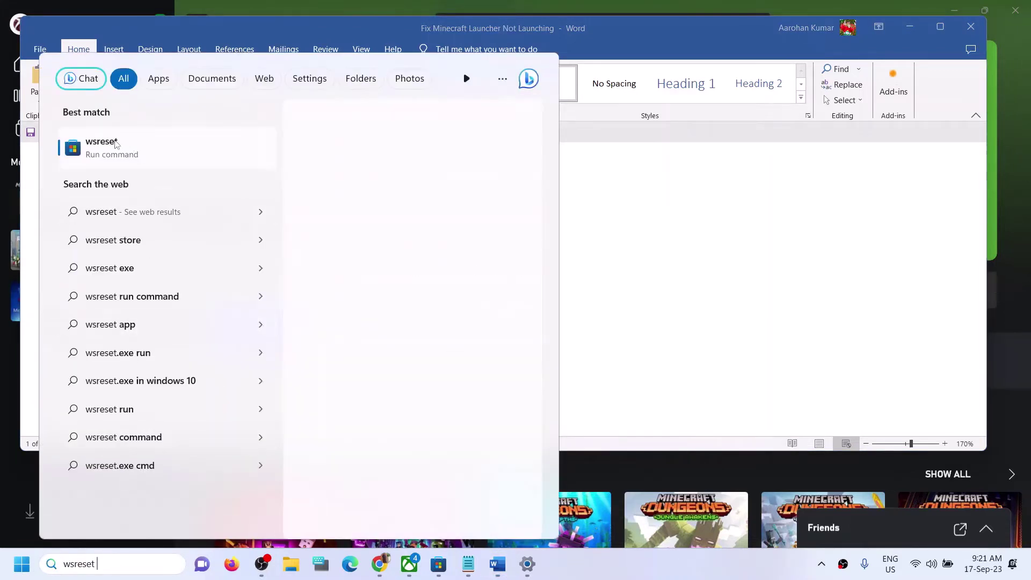
pyautogui.click(751, 248)
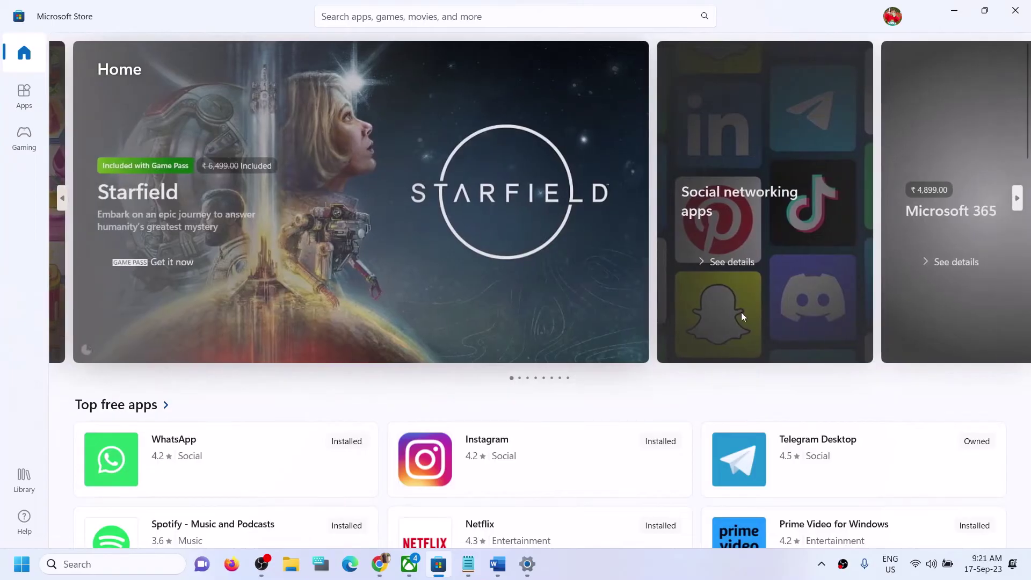
# Return to the Word document and highlight the Step 13 instruction "Repair/reset Xbox app/Store"
pyautogui.click(503, 572)
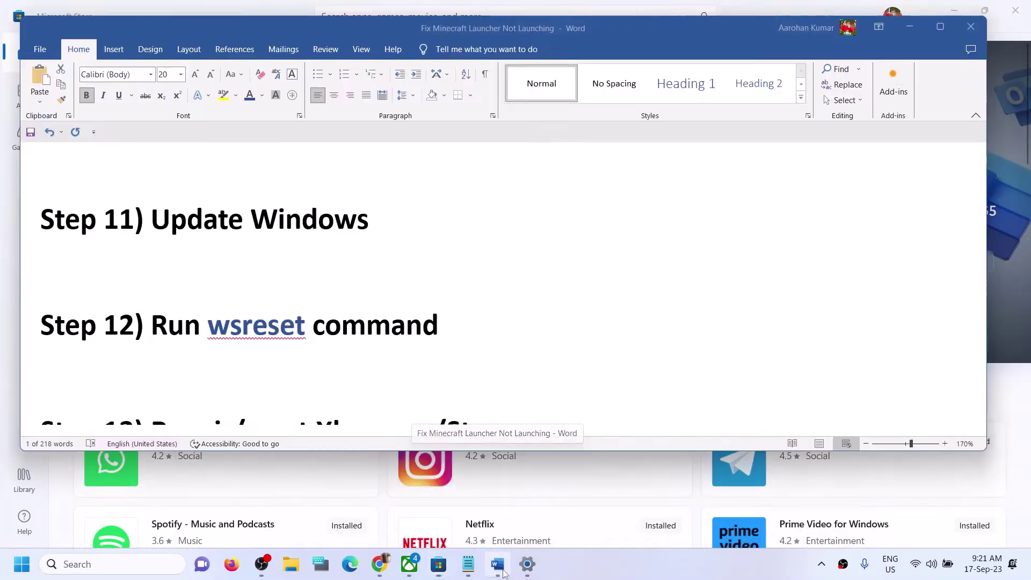
pyautogui.scroll(-2, 413, 290)
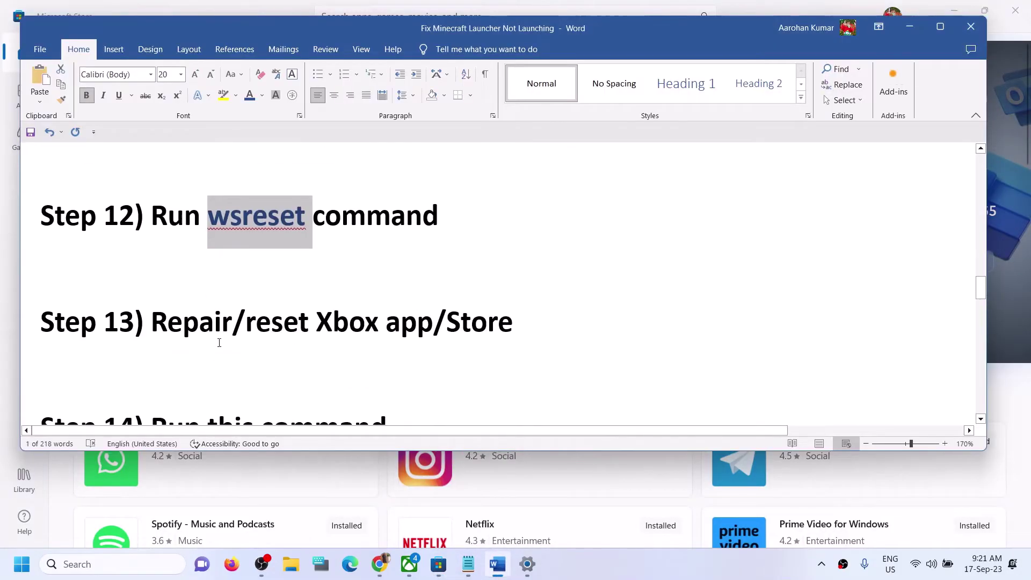
pyautogui.moveTo(151, 327); pyautogui.dragTo(533, 328)
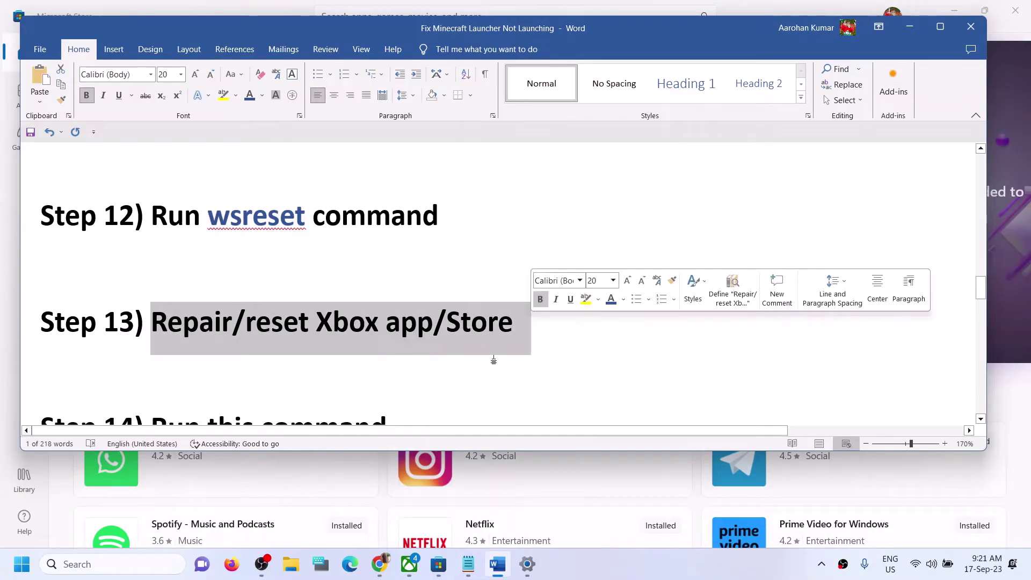
# Search Windows for "store" and open the app settings of Microsoft Store
pyautogui.click(123, 572)
pyautogui.write('store')
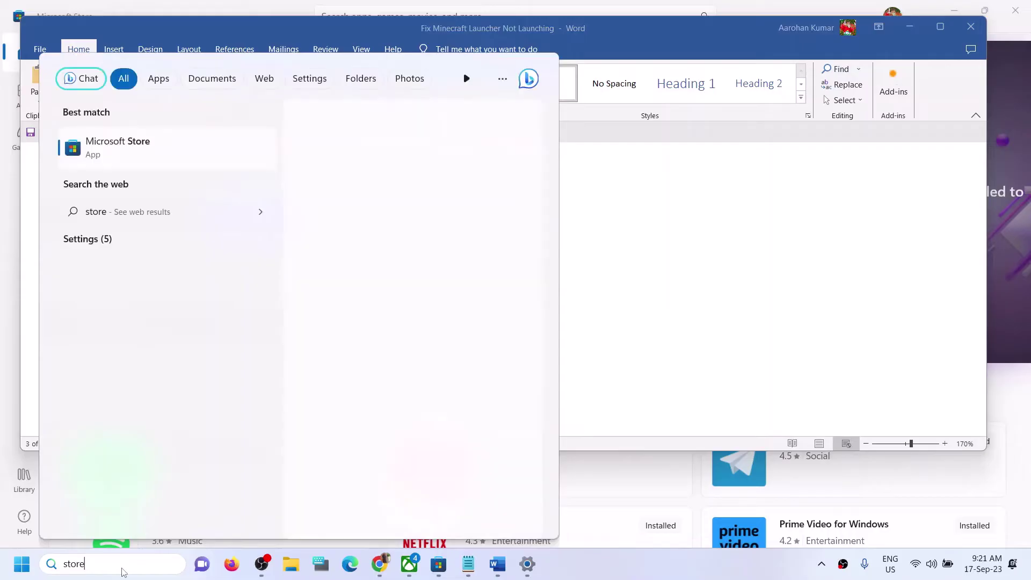
pyautogui.rightClick(130, 156)
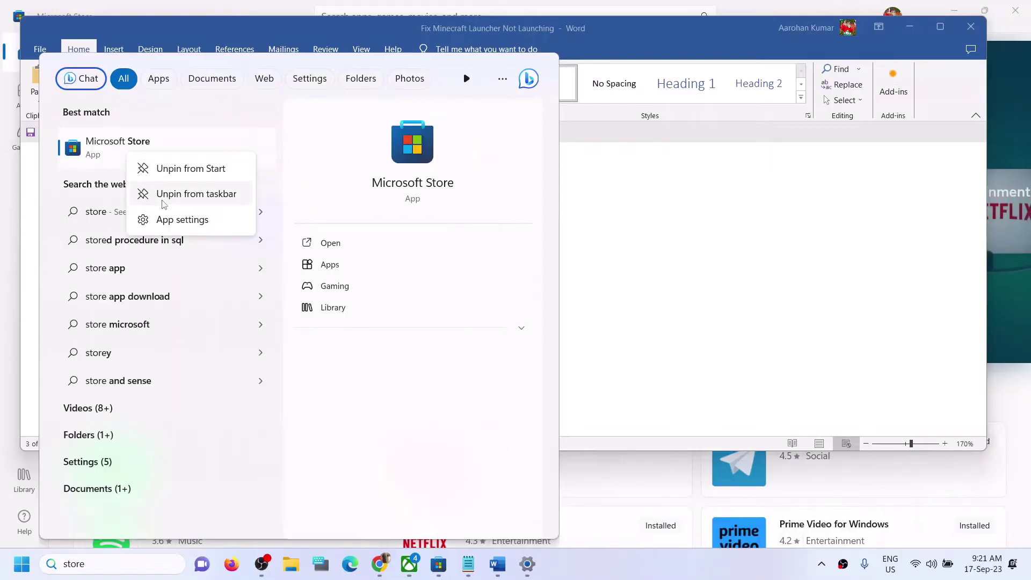
pyautogui.click(182, 220)
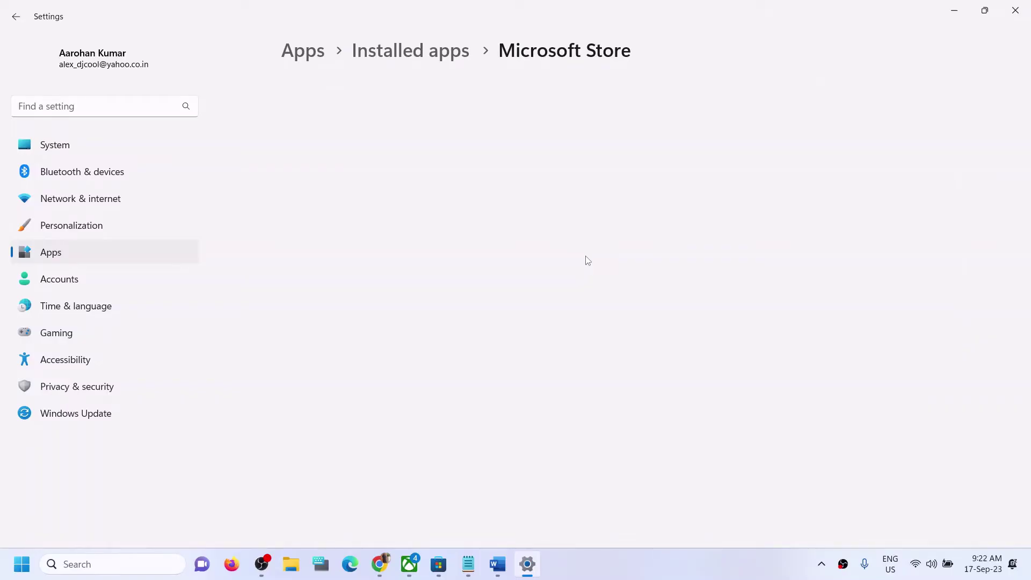
# Repair the Microsoft Store app, and reset it with the data deletion confirmed
pyautogui.scroll(-12, 548, 403)
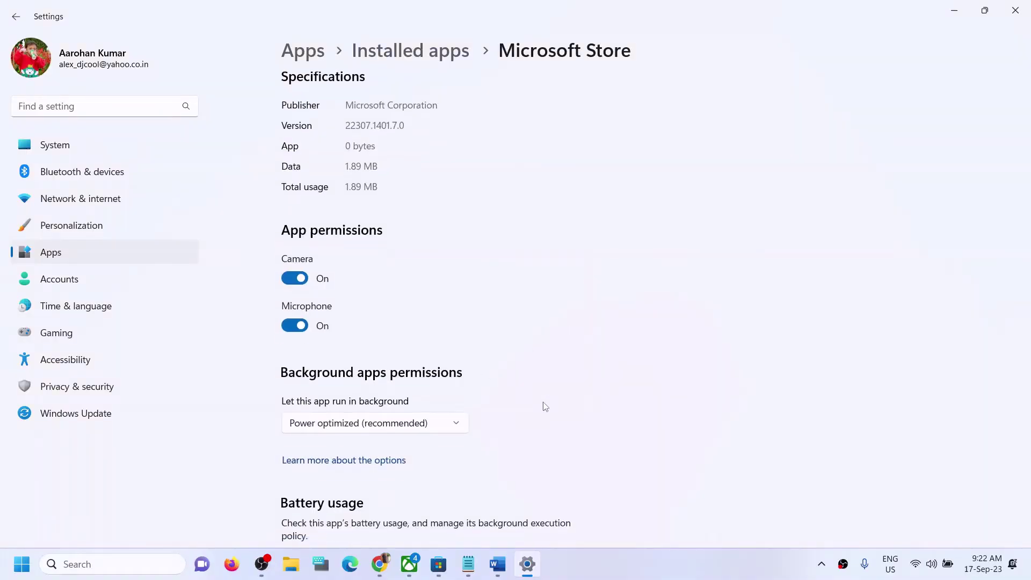
pyautogui.click(312, 330)
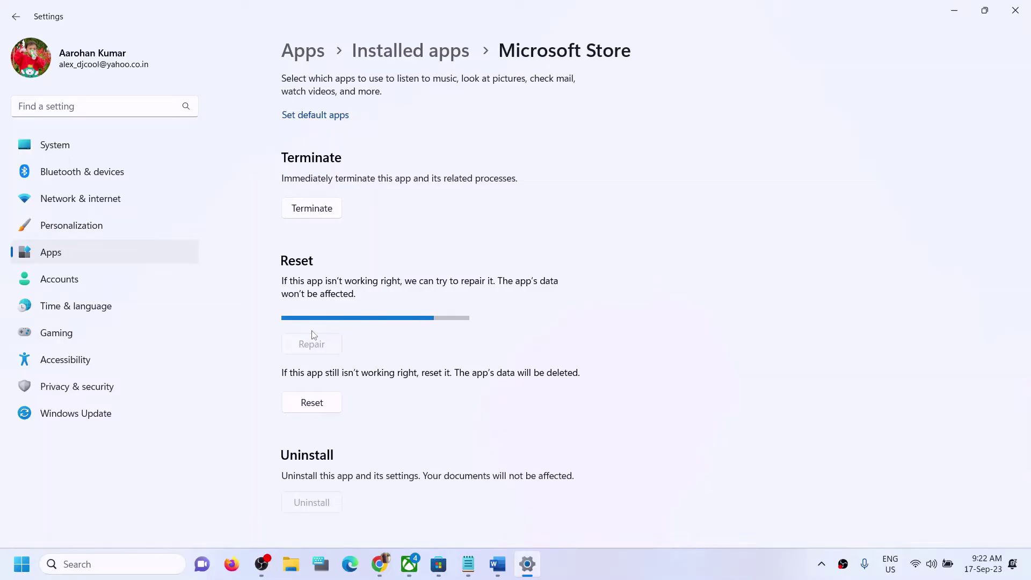
pyautogui.click(310, 384)
pyautogui.click(389, 342)
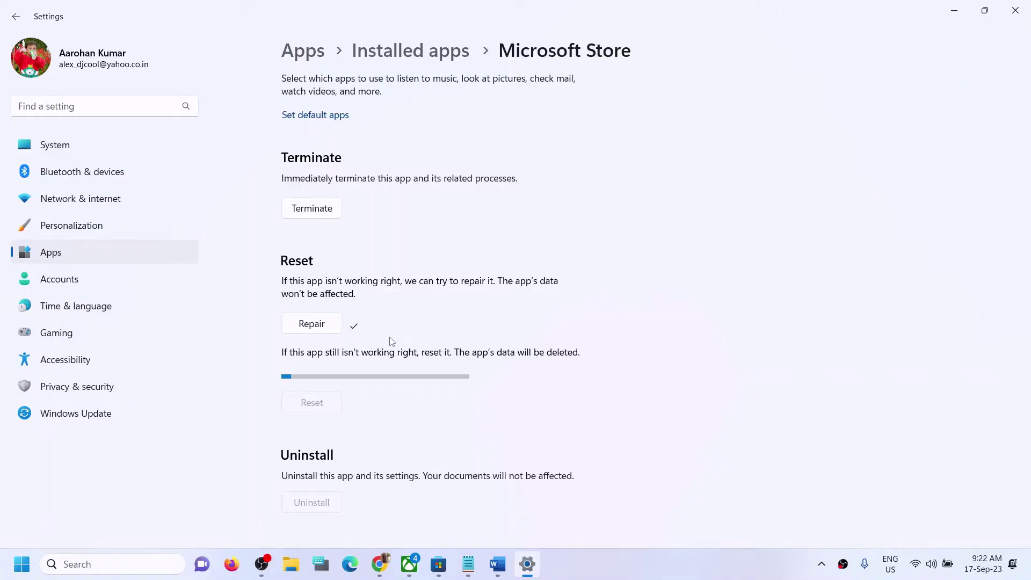
# Search Windows for "xbox" and open the app settings of the Xbox app
pyautogui.click(106, 559)
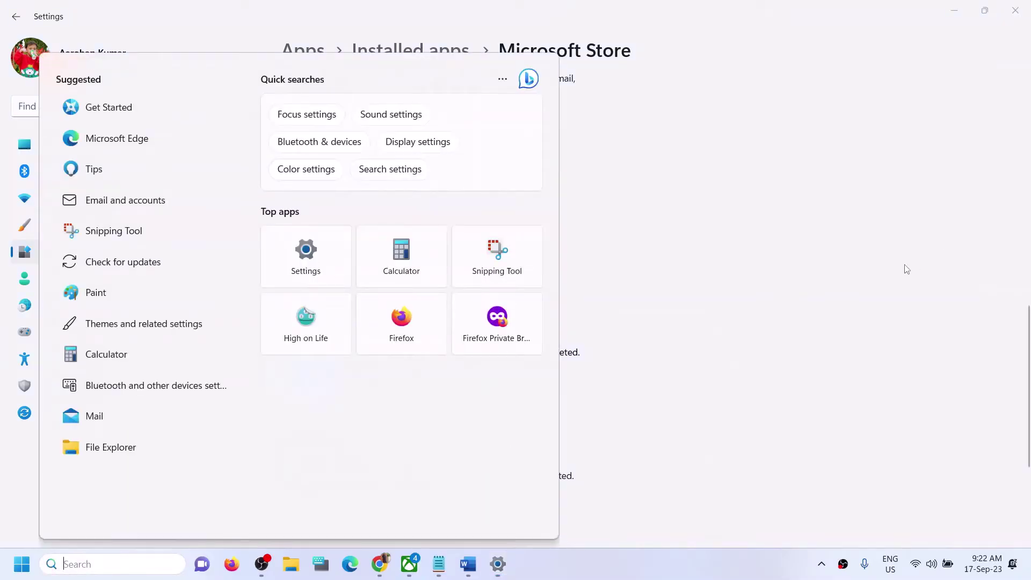
pyautogui.click(819, 271)
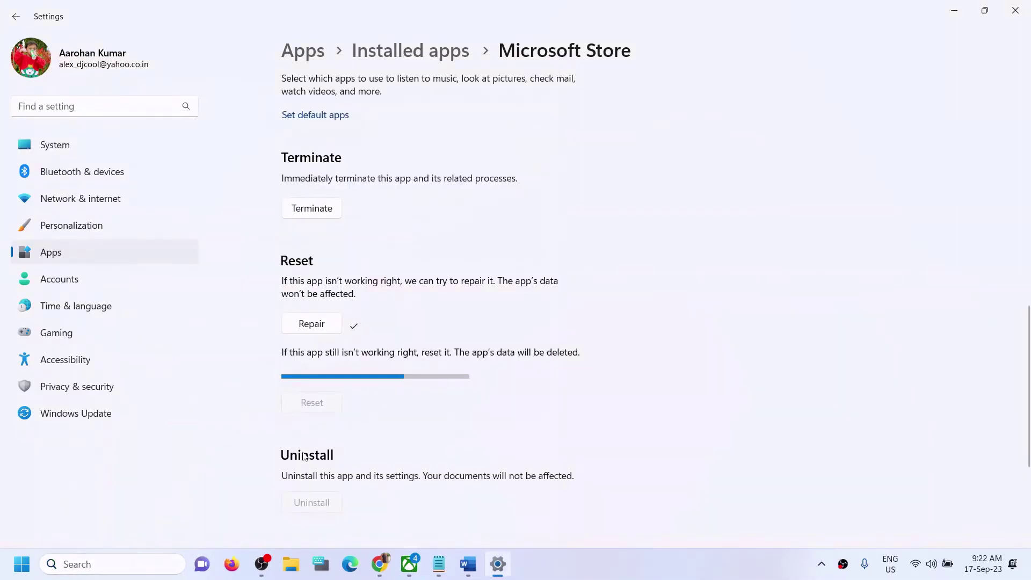
pyautogui.click(87, 566)
pyautogui.write('xbox')
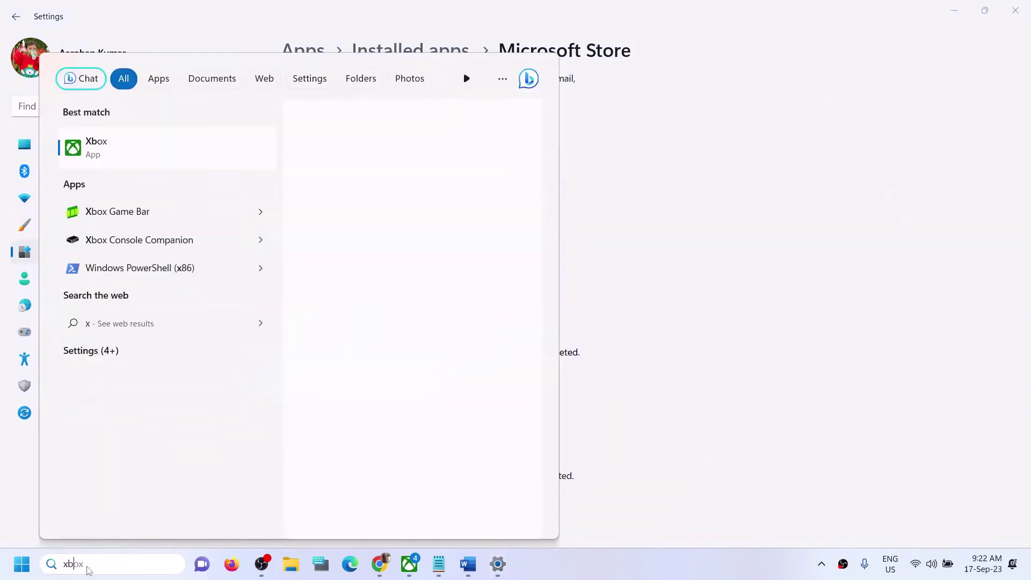
pyautogui.rightClick(131, 149)
pyautogui.click(346, 226)
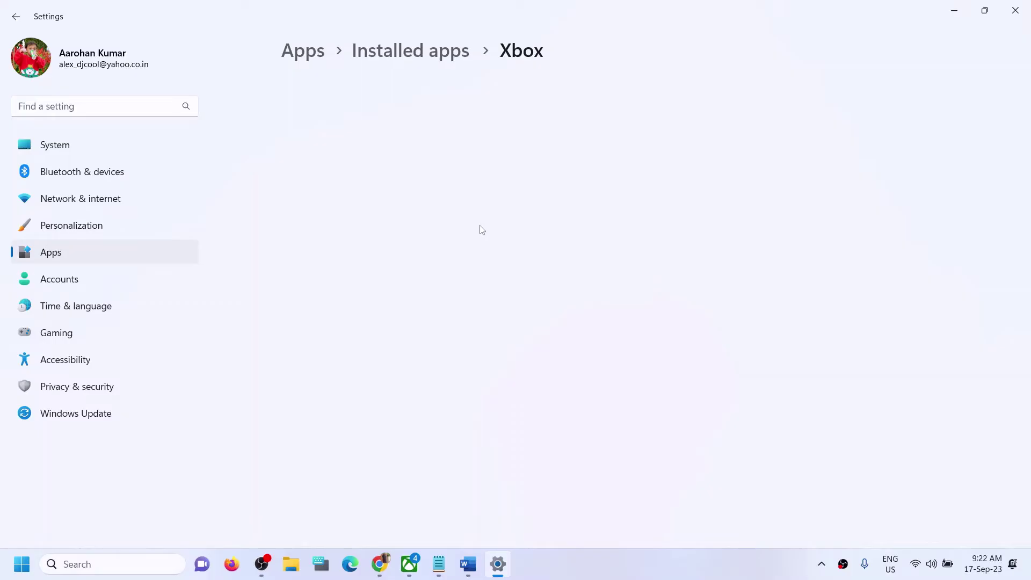
# Repair the Xbox app, and reset it with the data deletion confirmed
pyautogui.scroll(-8, 375, 376)
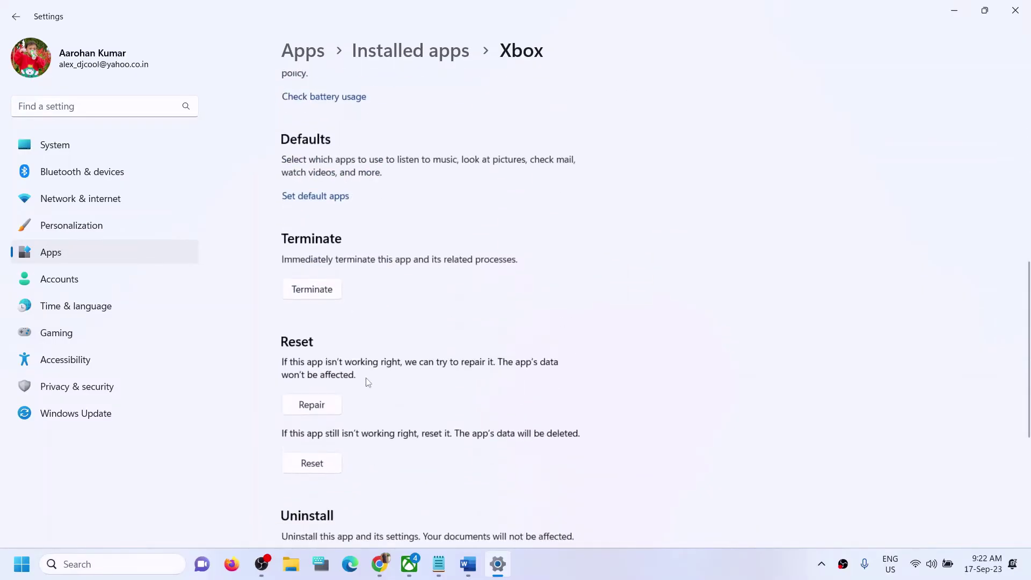
pyautogui.click(308, 382)
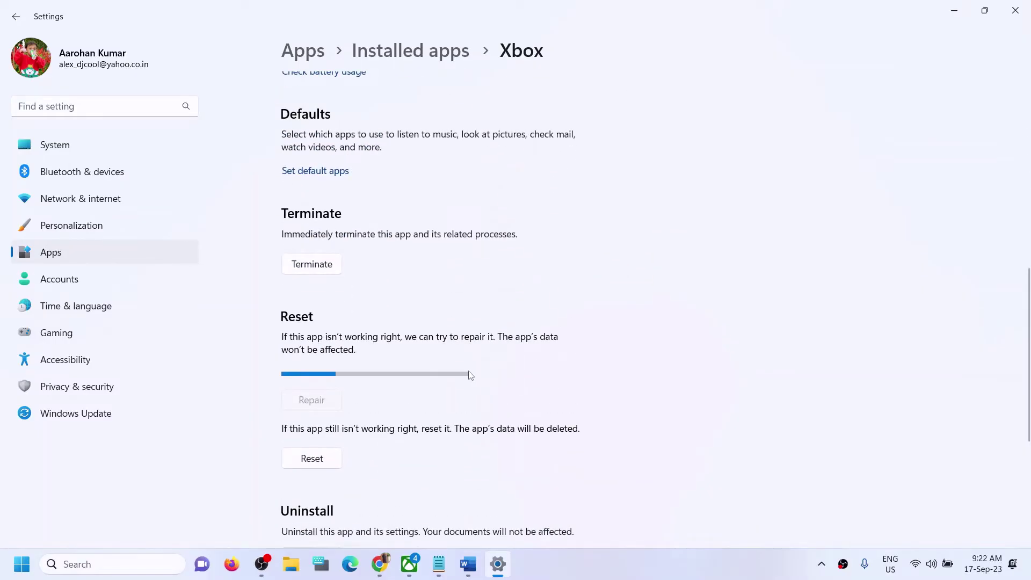
pyautogui.click(322, 442)
pyautogui.click(379, 406)
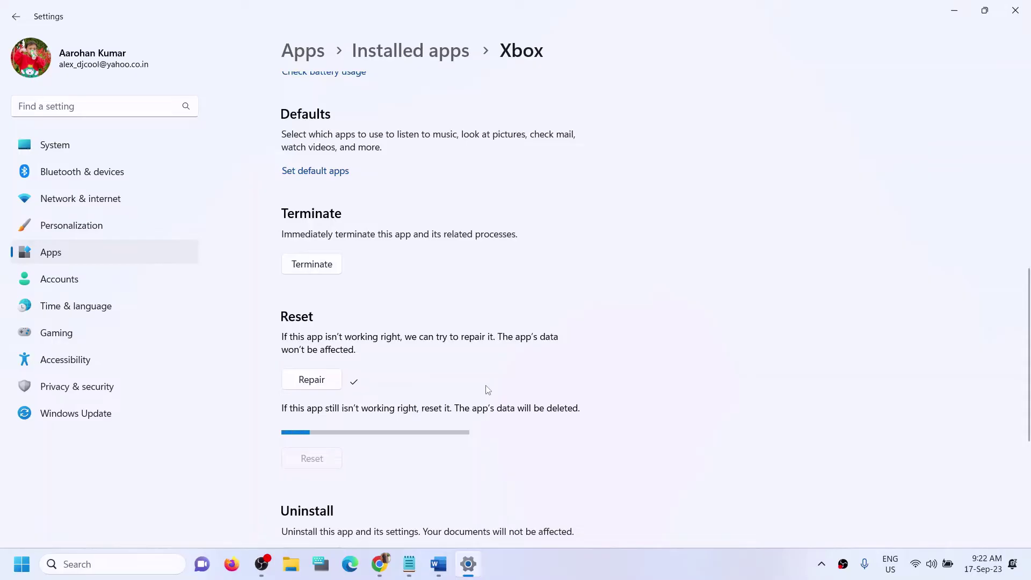
# Return to the Word document and copy the full Get-AppxPackage command given under Step 14
pyautogui.click(437, 564)
pyautogui.scroll(-3, 301, 348)
pyautogui.scroll(-2, 429, 335)
pyautogui.scroll(1, 628, 291)
pyautogui.moveTo(594, 345); pyautogui.dragTo(40, 253)
pyautogui.rightClick(131, 269)
pyautogui.click(127, 317)
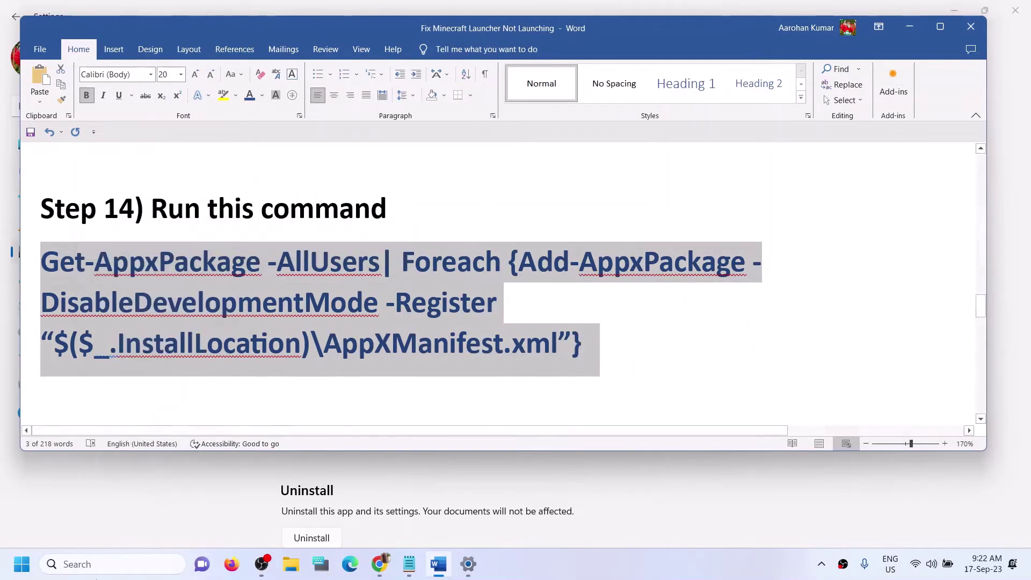
# Open Windows PowerShell as administrator, allow it to make changes, and run the copied Get-AppxPackage command
pyautogui.click(95, 563)
pyautogui.write('power')
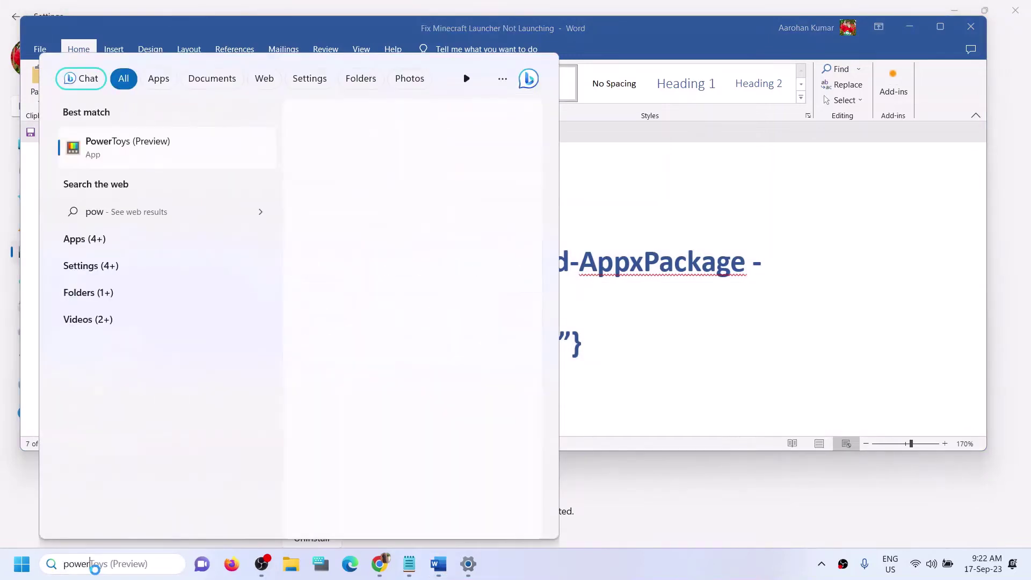
pyautogui.write('shell')
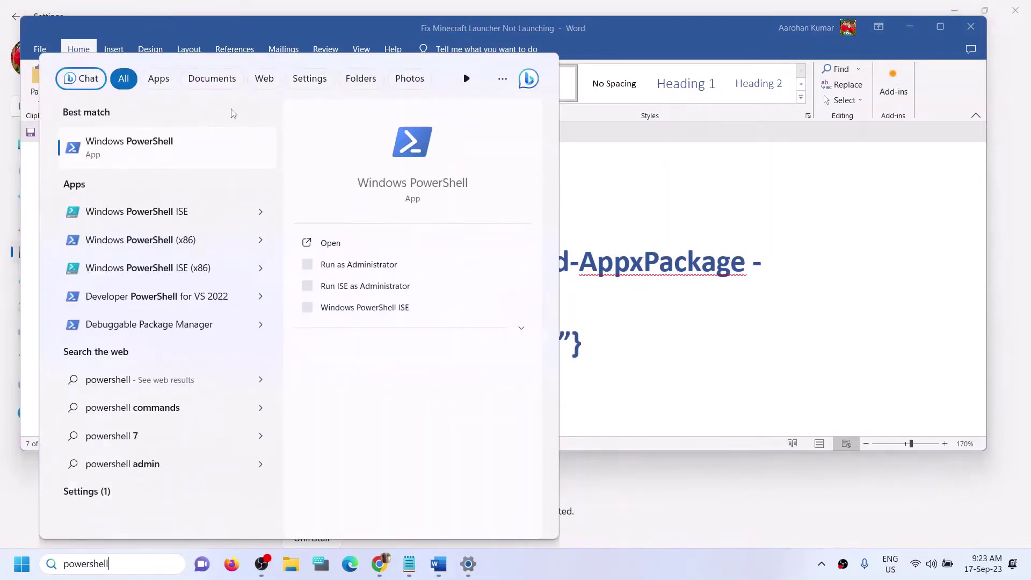
pyautogui.rightClick(160, 142)
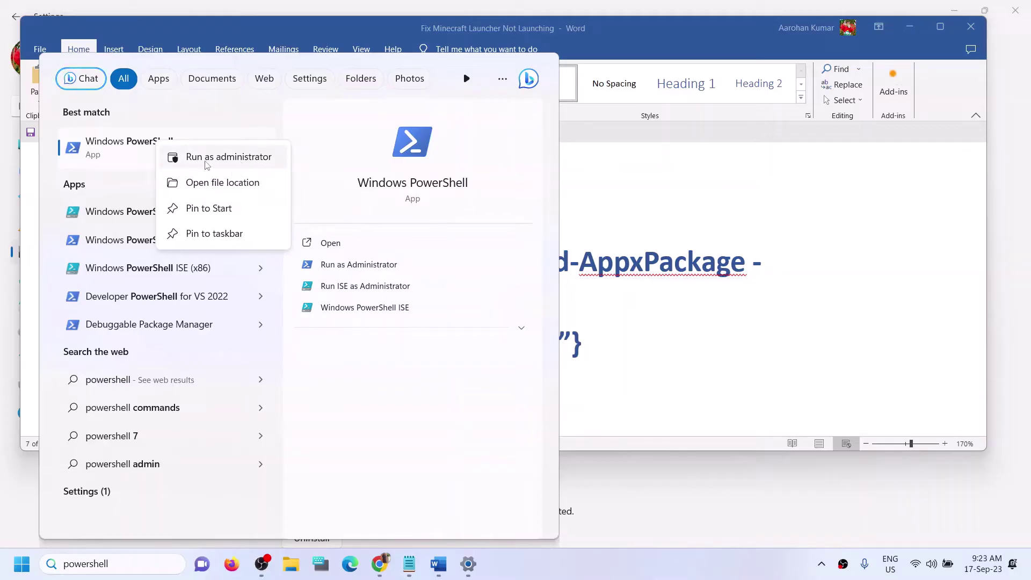
pyautogui.click(220, 157)
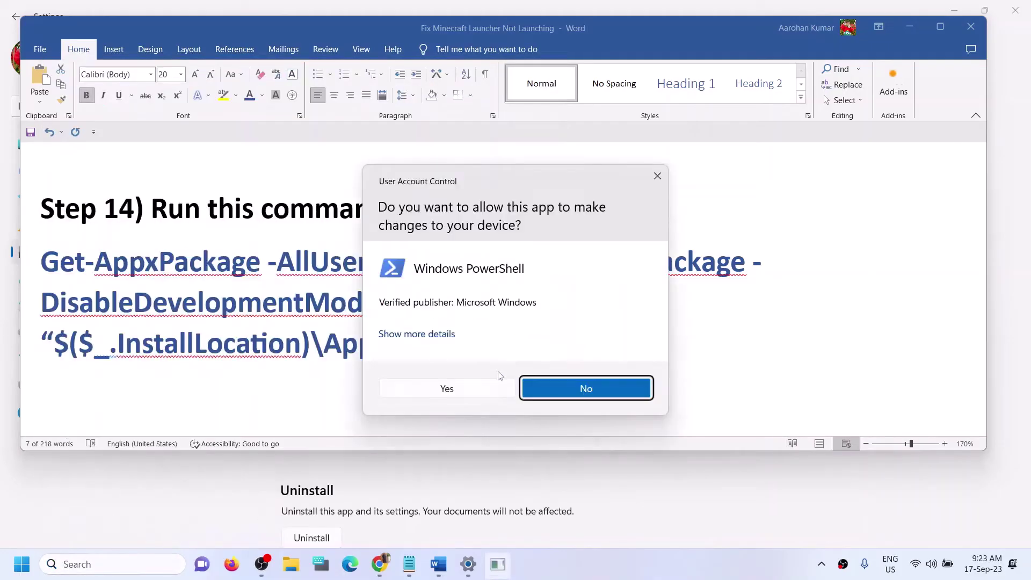
pyautogui.click(494, 384)
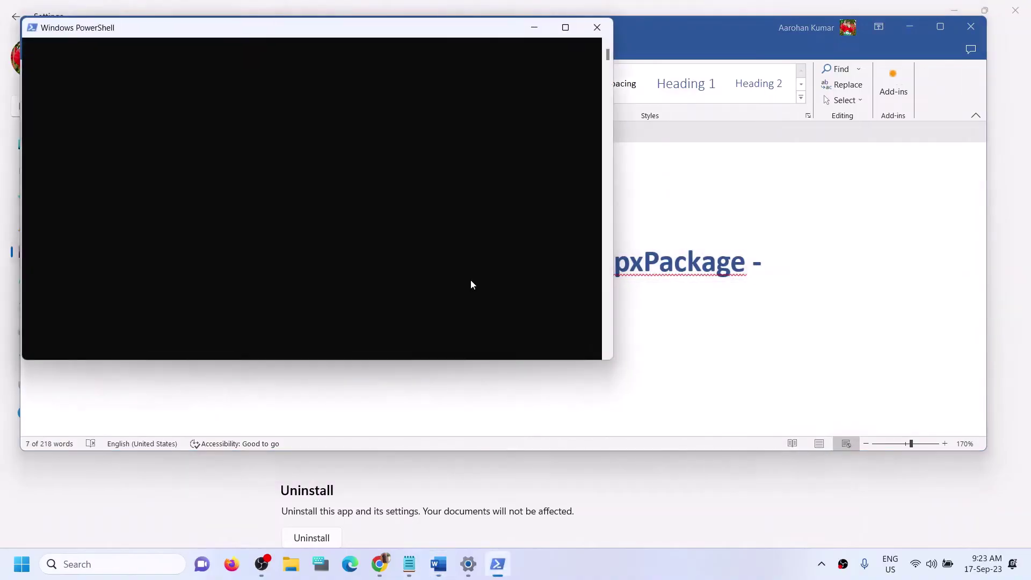
pyautogui.hotkey('ctrl', 'v')
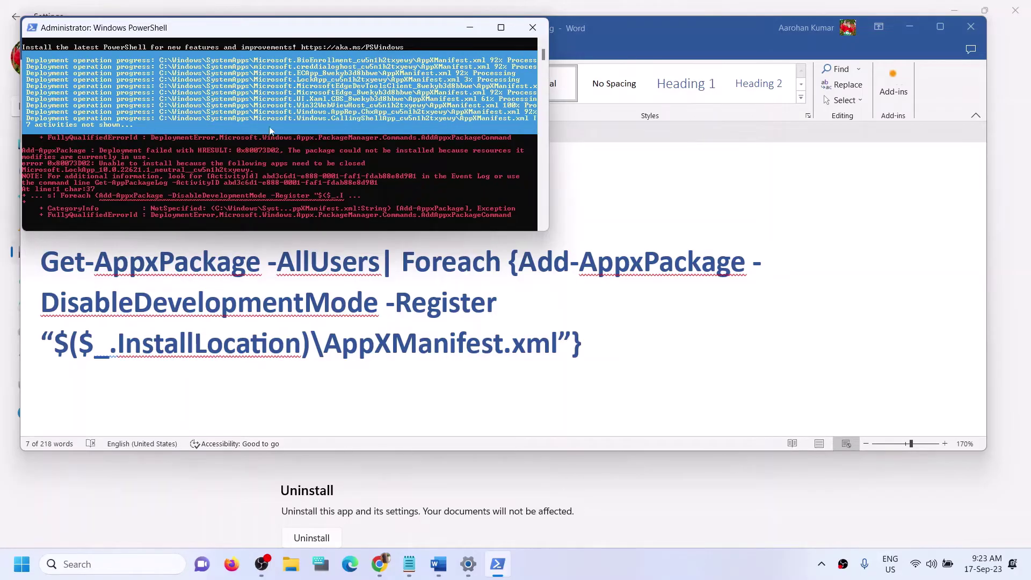
# Return to the Word document and look over the services listed under Step 15 "Start all these services"
pyautogui.click(668, 345)
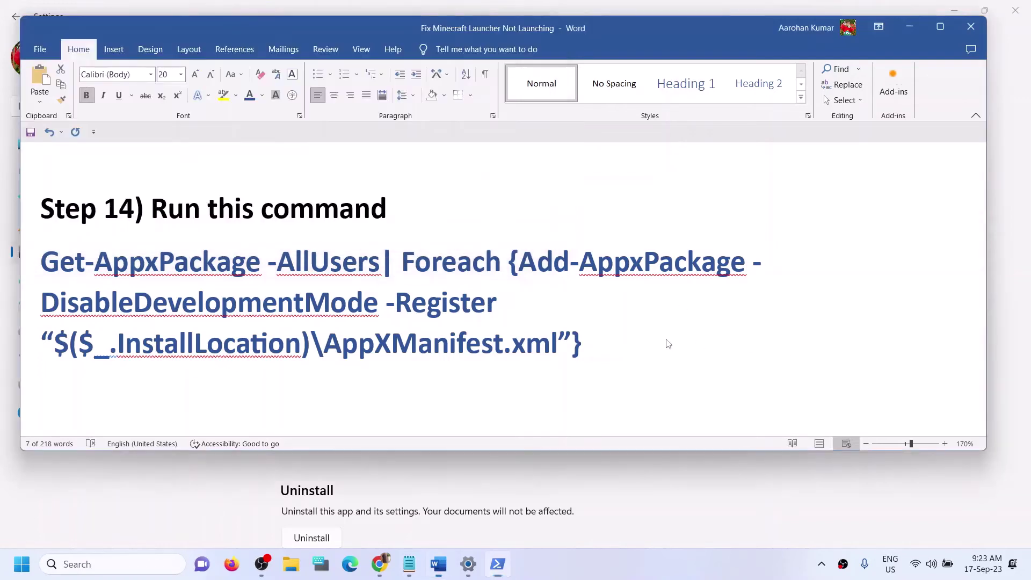
pyautogui.tripleClick(667, 344)
pyautogui.scroll(-1, 501, 299)
pyautogui.scroll(-5, 501, 298)
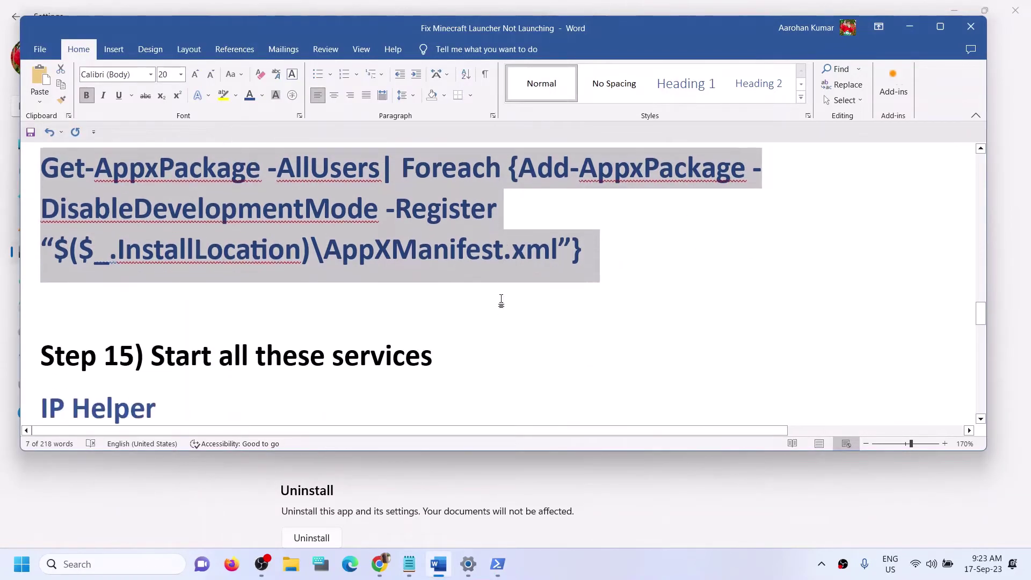
pyautogui.scroll(-1, 502, 299)
pyautogui.scroll(1, 502, 299)
# Search Windows for "services" and open the Services app
pyautogui.click(154, 568)
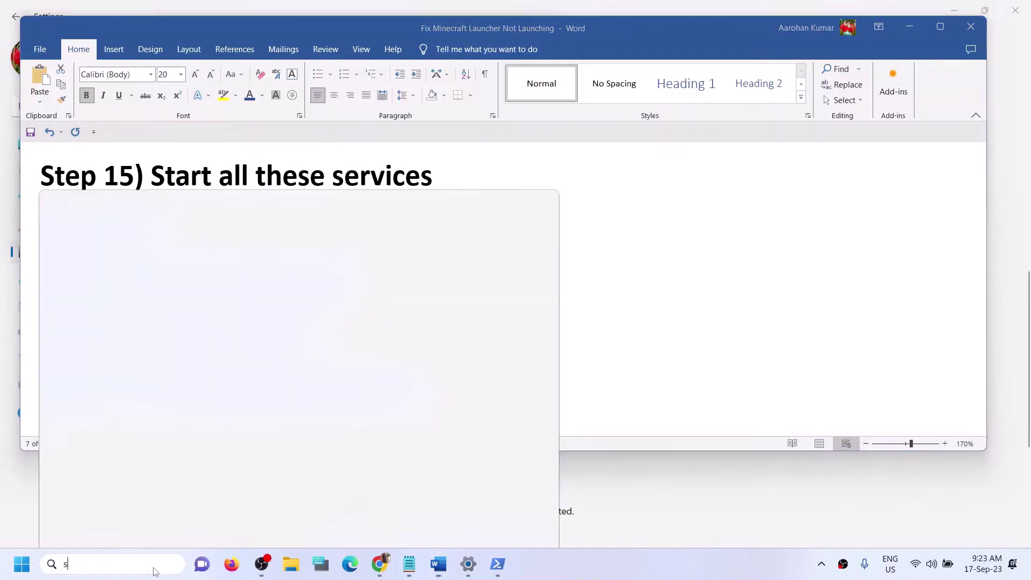
pyautogui.write('services')
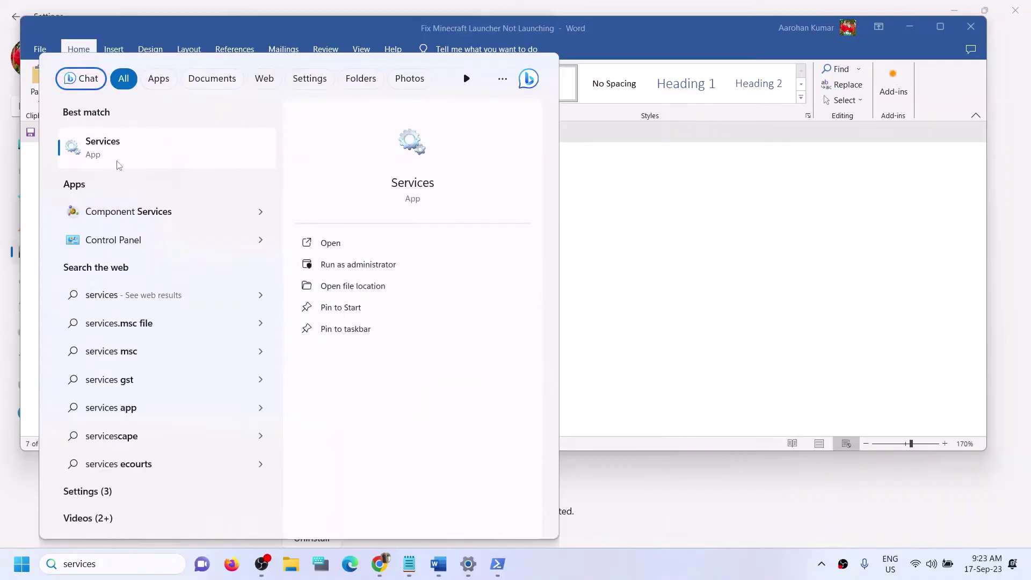
pyautogui.press('Escape')
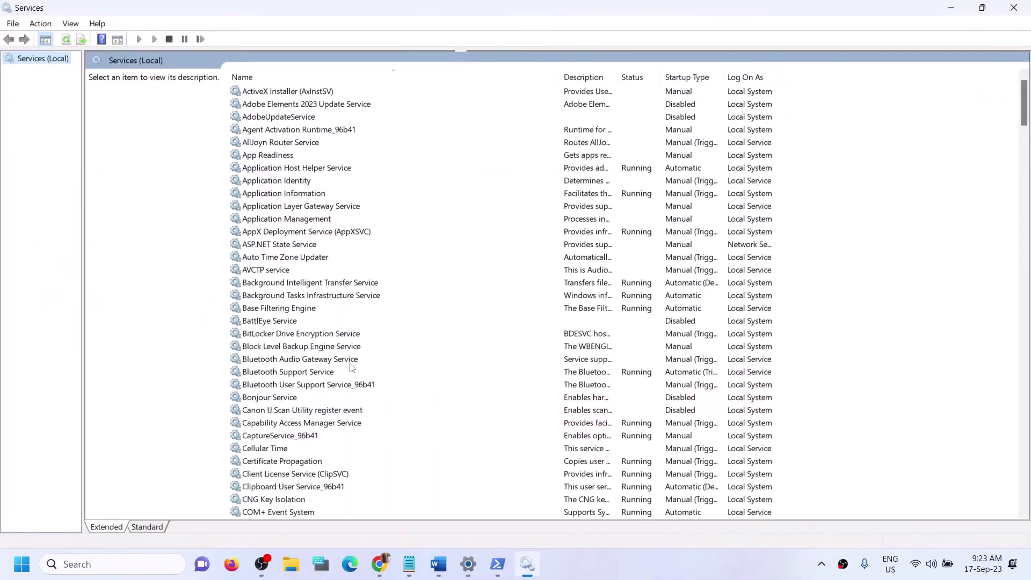
# Find the IP Helper service, set its startup type to Automatic, and save its properties
pyautogui.click(350, 359)
pyautogui.press('i')
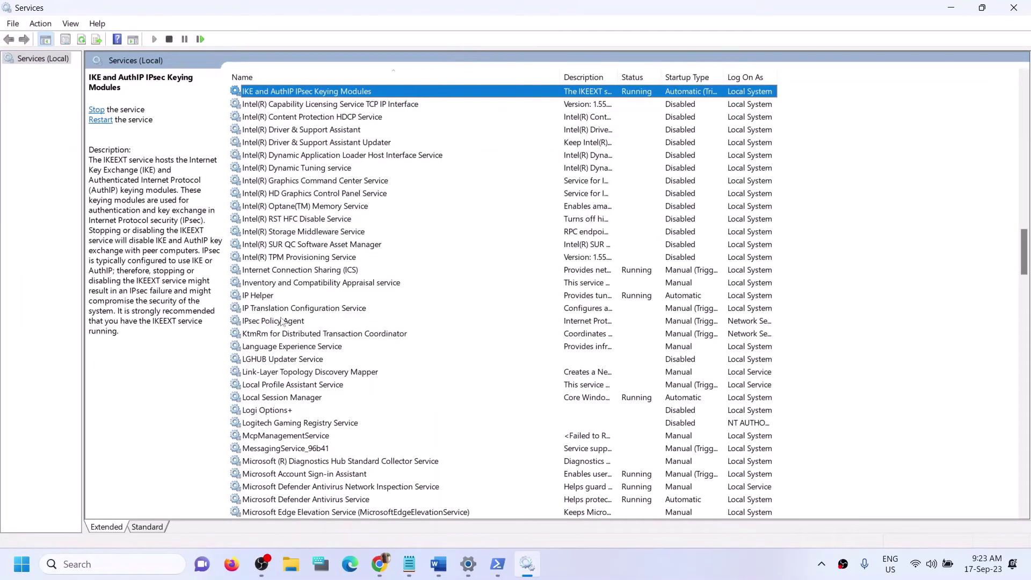
pyautogui.doubleClick(271, 299)
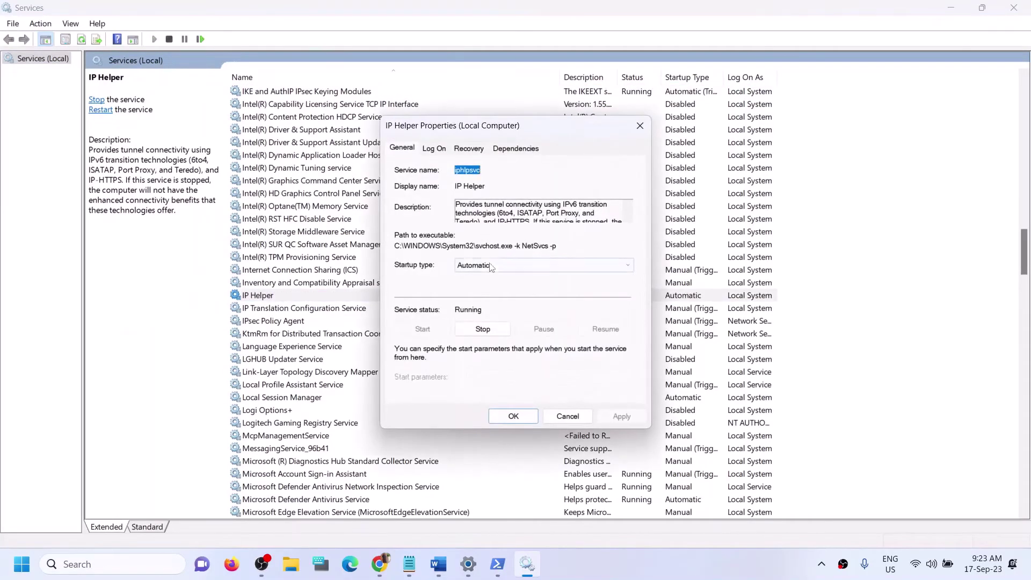
pyautogui.click(491, 265)
pyautogui.click(489, 280)
pyautogui.click(618, 419)
pyautogui.click(506, 414)
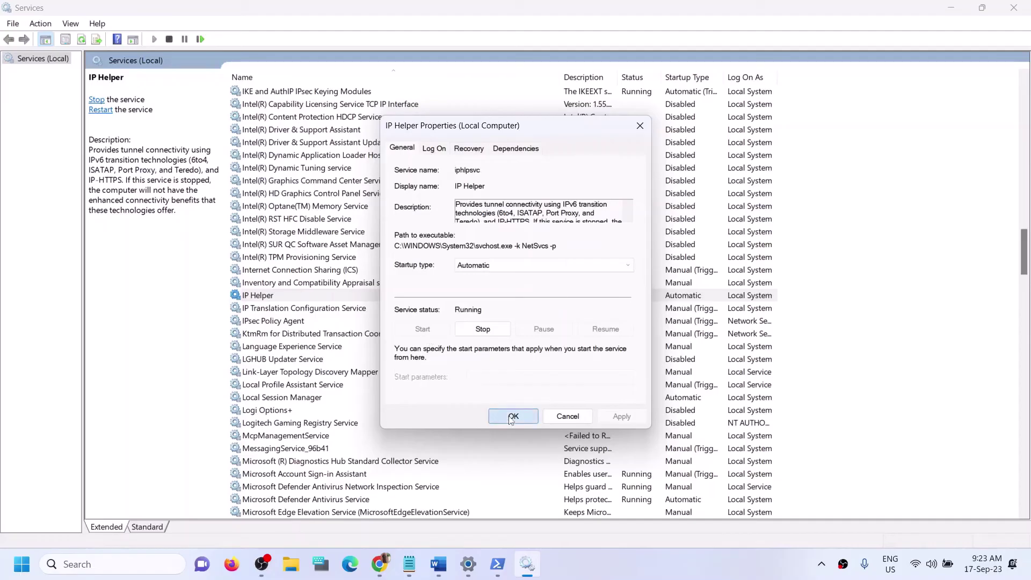
# Find Xbox Accessory Management Service, set its startup type to Automatic, and apply the change
pyautogui.click(374, 424)
pyautogui.press('x')
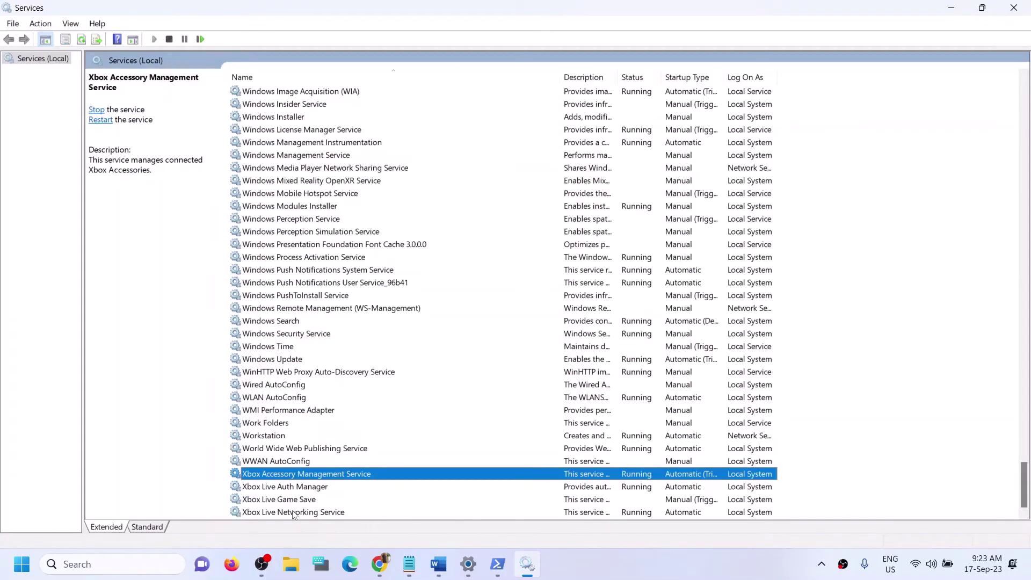
pyautogui.doubleClick(320, 478)
pyautogui.click(540, 264)
pyautogui.click(483, 286)
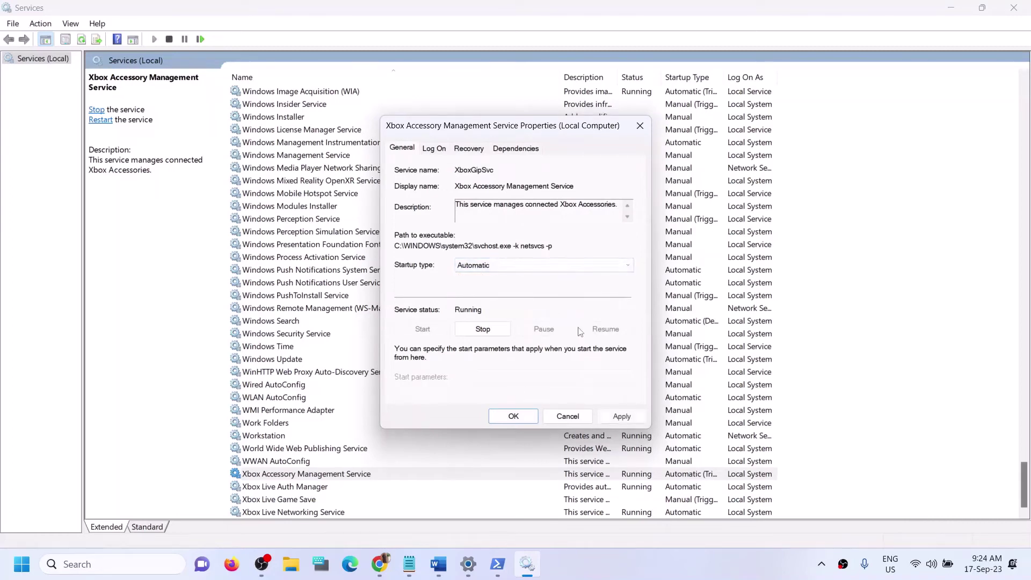
pyautogui.click(621, 416)
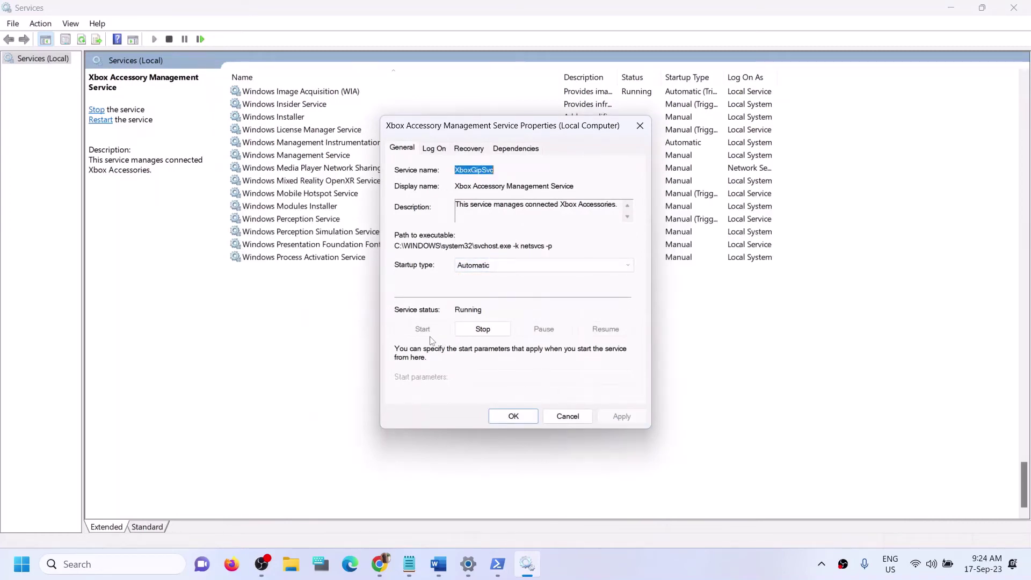
pyautogui.click(505, 417)
# Set the startup type of Xbox Live Auth Manager to Automatic and save its properties
pyautogui.doubleClick(312, 487)
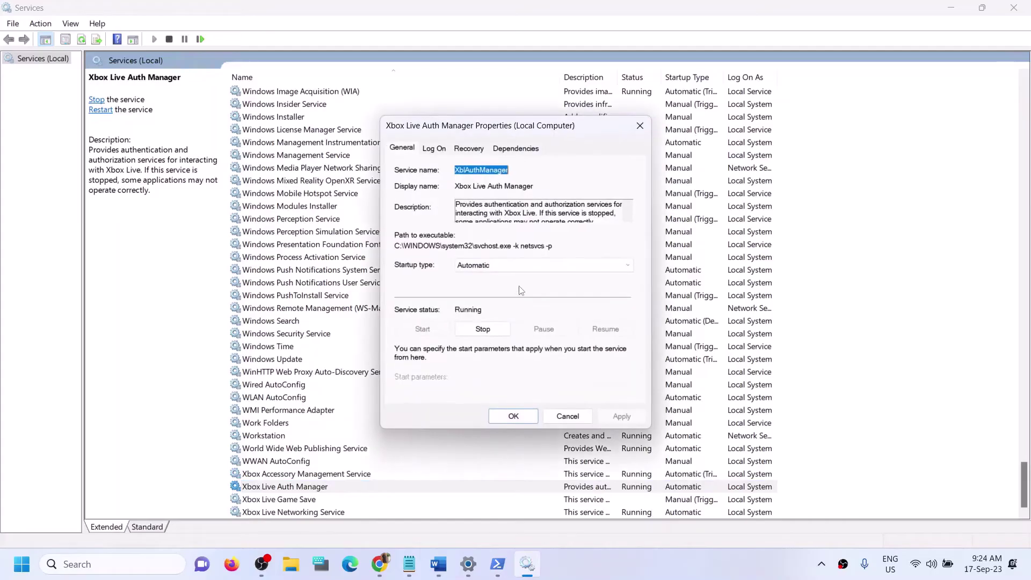
pyautogui.click(508, 265)
pyautogui.click(504, 286)
pyautogui.click(621, 416)
pyautogui.click(498, 413)
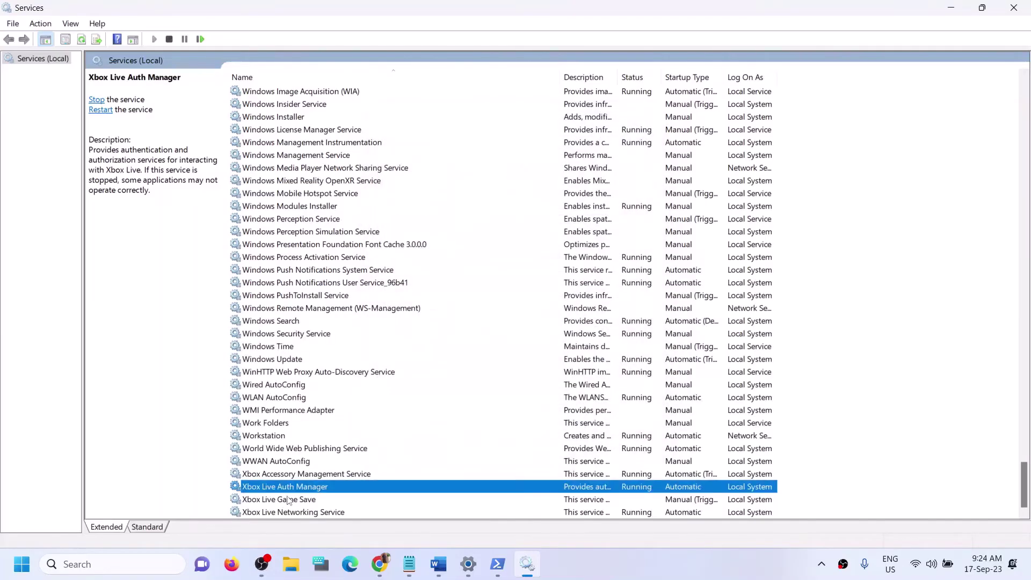
# Set Xbox Live Game Save to Automatic startup, apply the change, and start the service
pyautogui.press('Down')
pyautogui.press('Return')
pyautogui.click(508, 265)
pyautogui.click(504, 286)
pyautogui.click(608, 416)
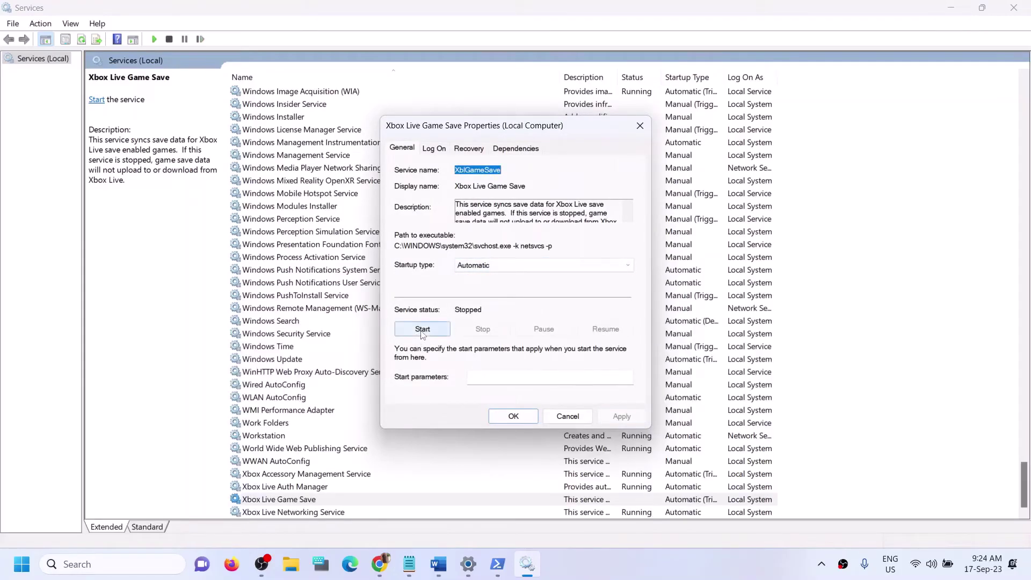
pyautogui.click(422, 329)
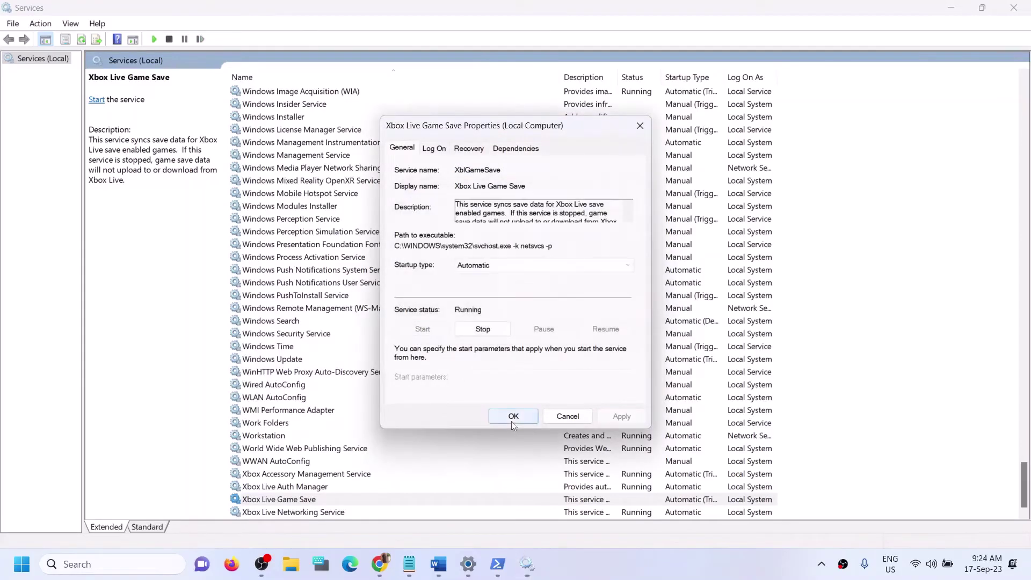
pyautogui.click(512, 418)
# Set the startup type of Xbox Live Networking Service to Automatic and apply the change
pyautogui.doubleClick(304, 512)
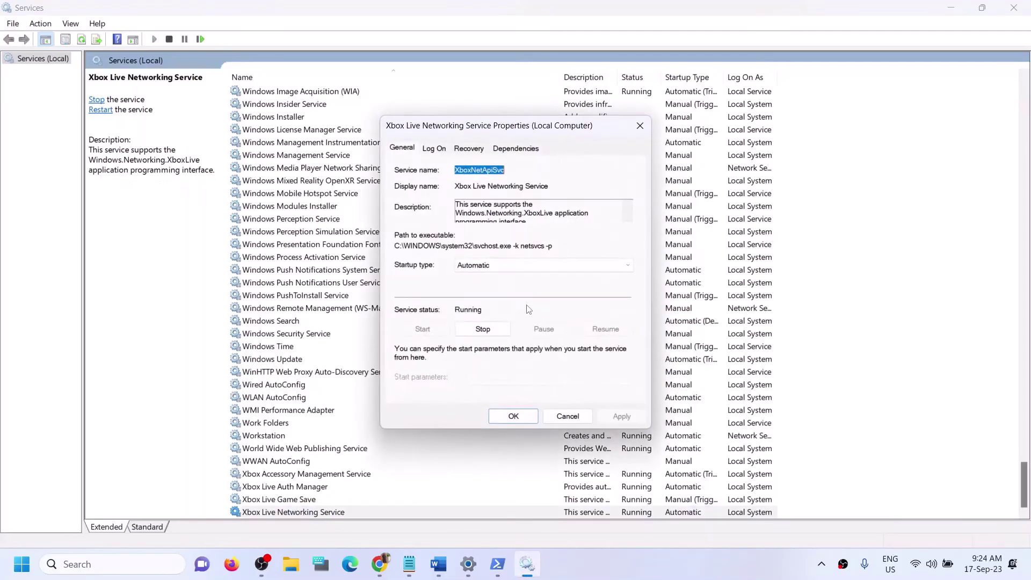
pyautogui.click(500, 265)
pyautogui.click(500, 289)
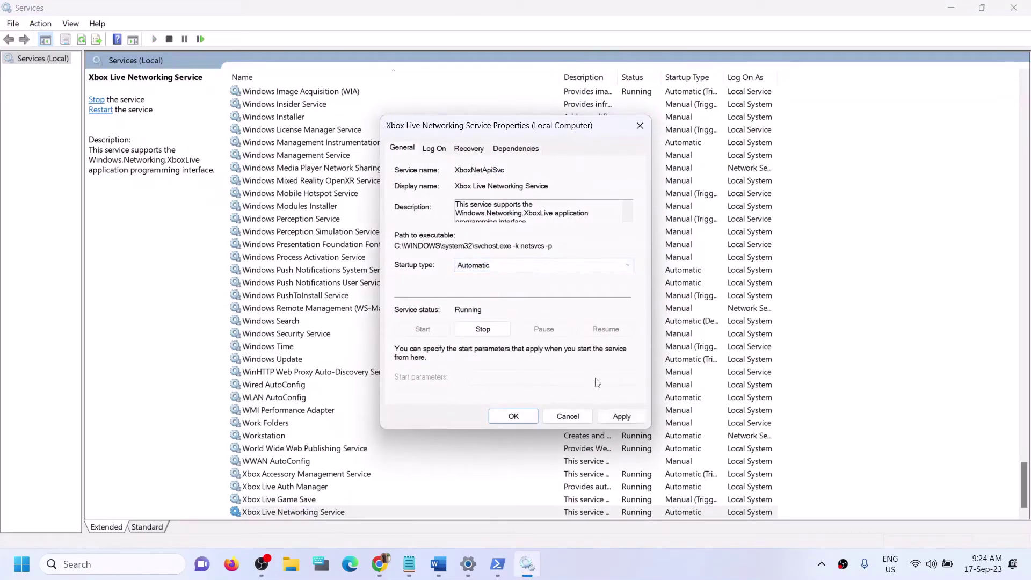
pyautogui.click(621, 417)
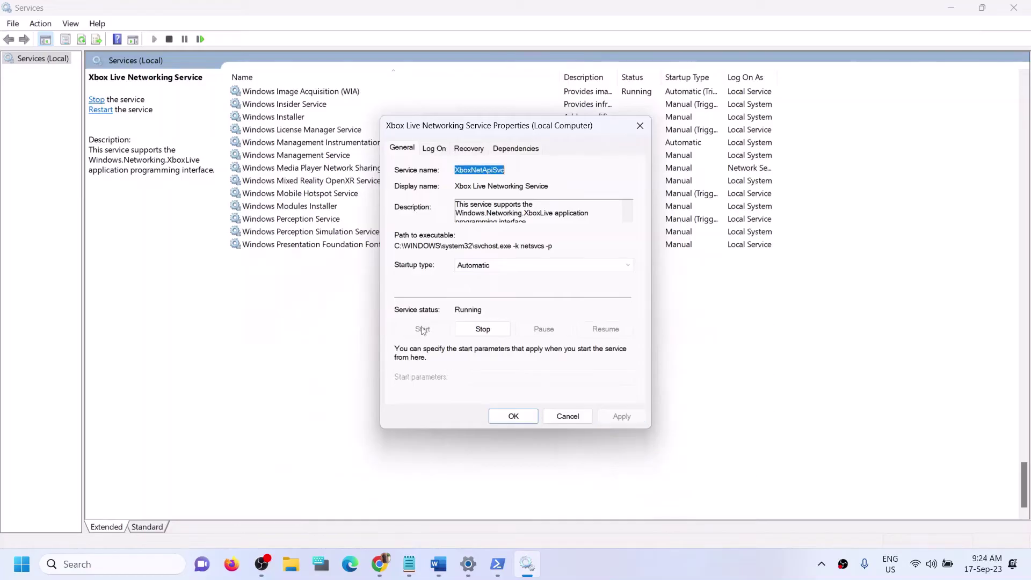
pyautogui.click(508, 418)
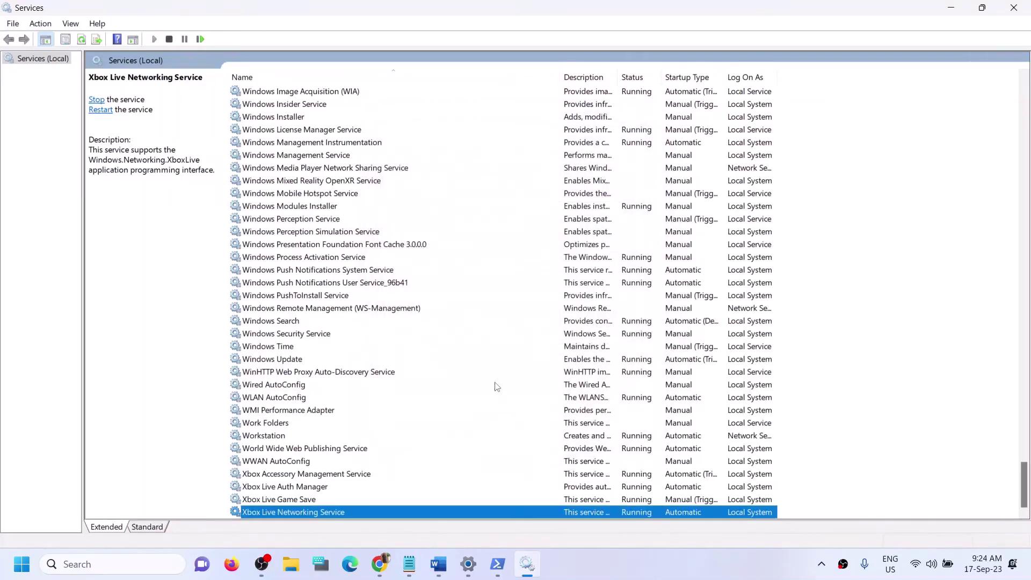
# Set the Windows Update service's startup type to Automatic and close its properties with the setting saved
pyautogui.click(350, 360)
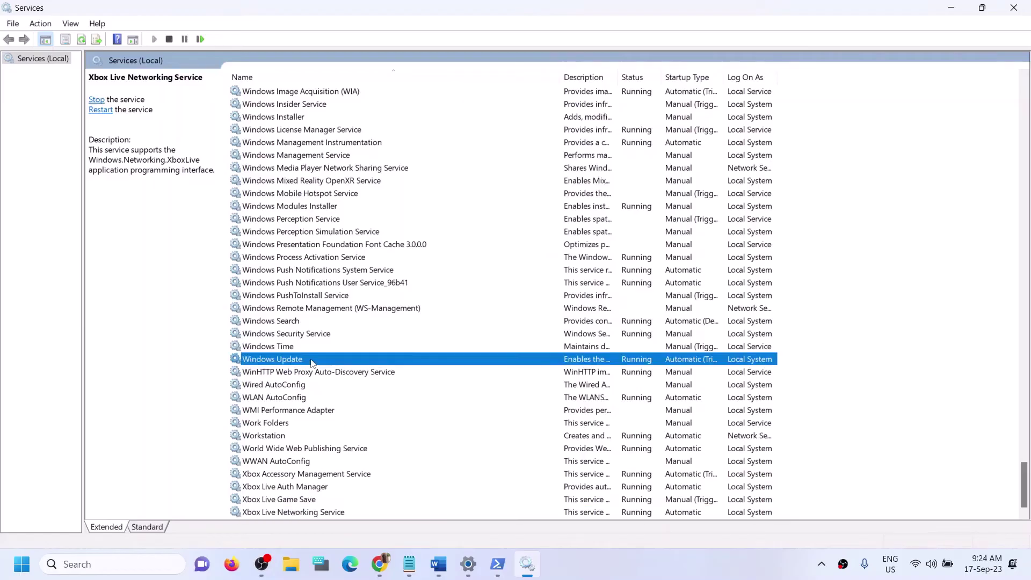
pyautogui.doubleClick(444, 362)
pyautogui.click(542, 266)
pyautogui.click(487, 288)
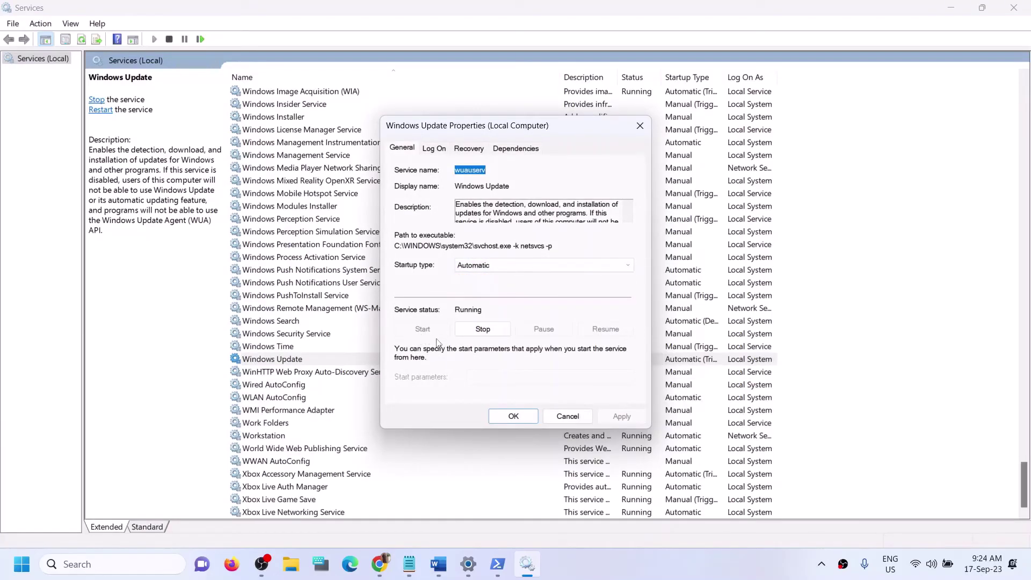
pyautogui.click(512, 414)
# Find the two Gaming Services entries and examine their status and available service actions
pyautogui.click(348, 294)
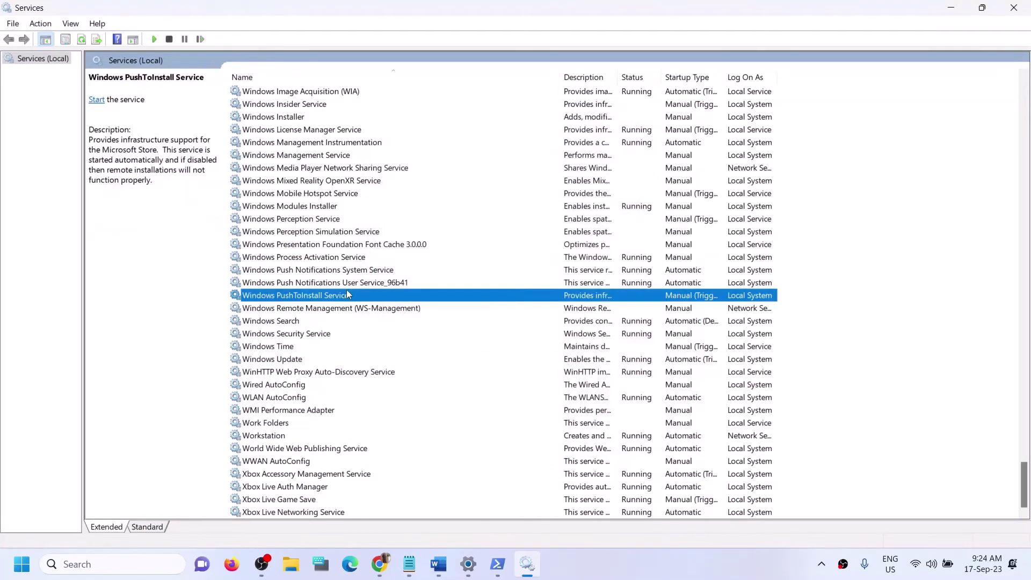
pyautogui.press('g')
pyautogui.scroll(2, 359, 217)
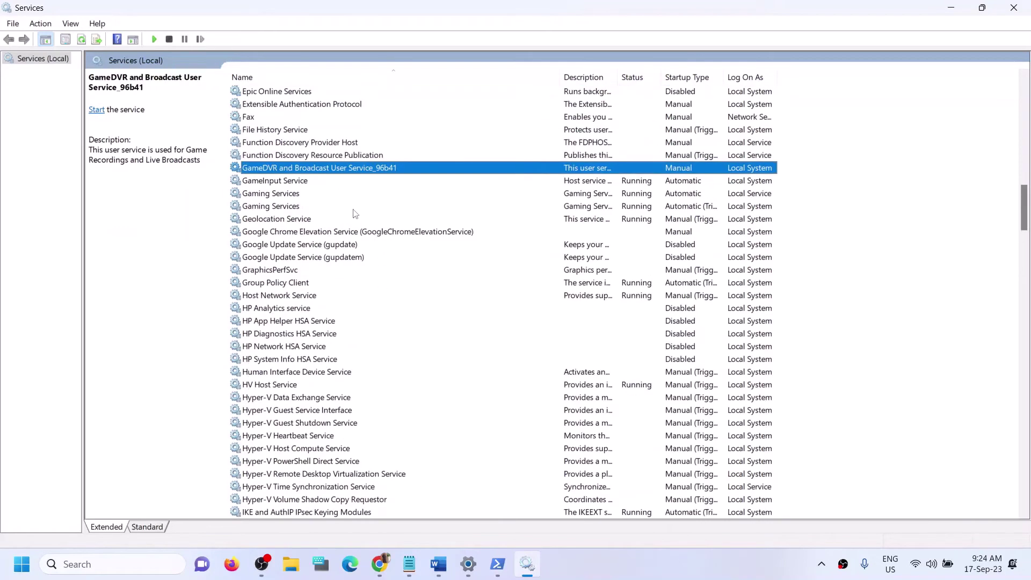
pyautogui.click(292, 194)
pyautogui.click(587, 207)
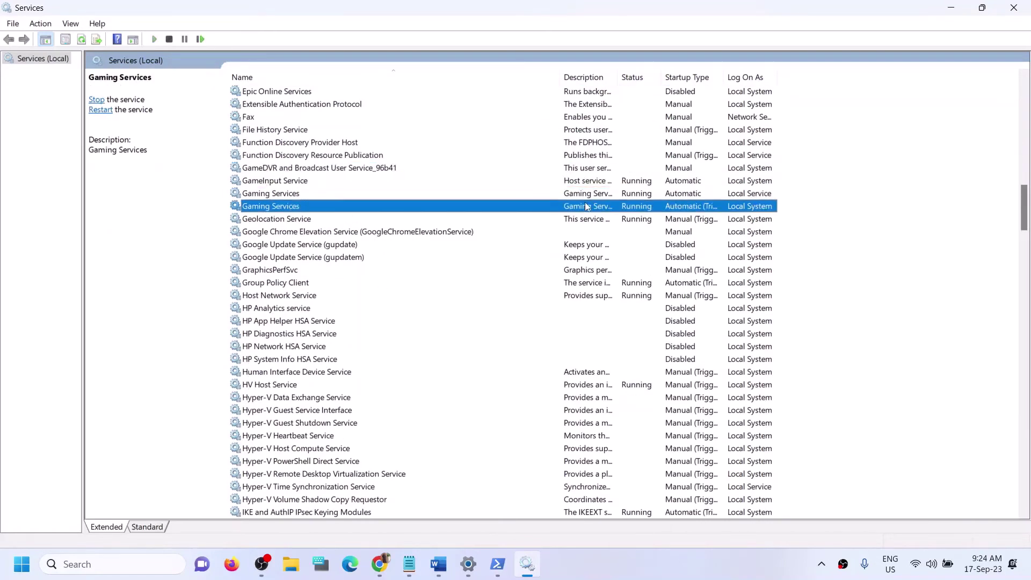
pyautogui.click(638, 194)
pyautogui.click(636, 207)
pyautogui.click(638, 194)
pyautogui.click(636, 208)
pyautogui.click(633, 196)
pyautogui.click(635, 209)
pyautogui.click(630, 197)
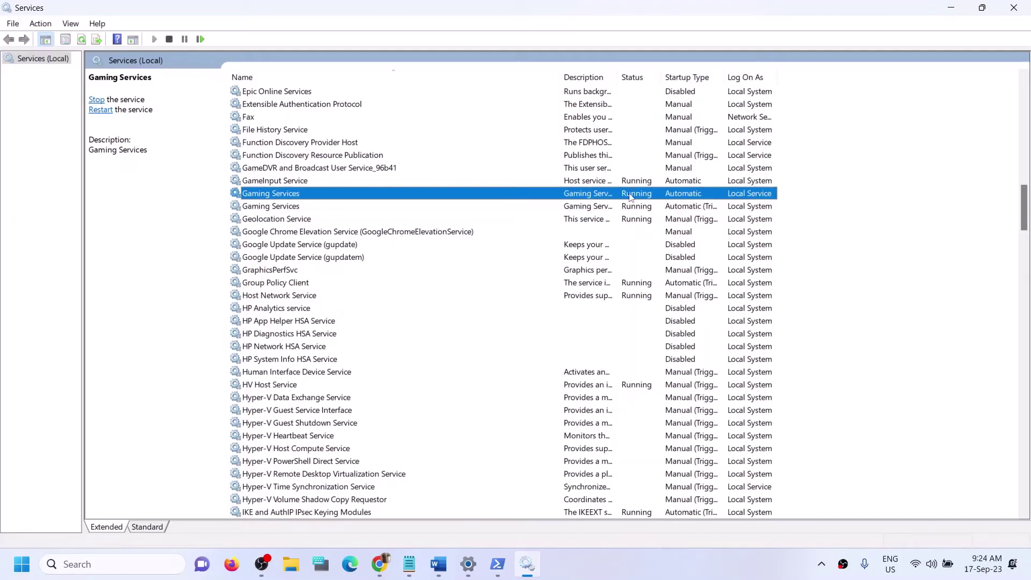
pyautogui.click(627, 211)
pyautogui.click(629, 193)
pyautogui.rightClick(630, 197)
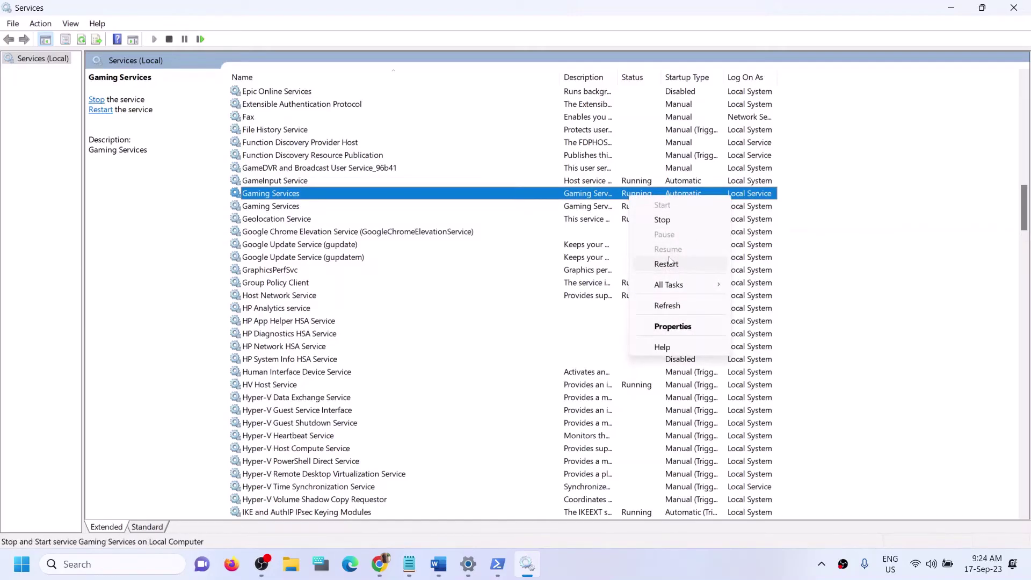
pyautogui.click(582, 208)
# Stop both Gaming Services entries, first the Local Service one and then the Local System one
pyautogui.click(638, 196)
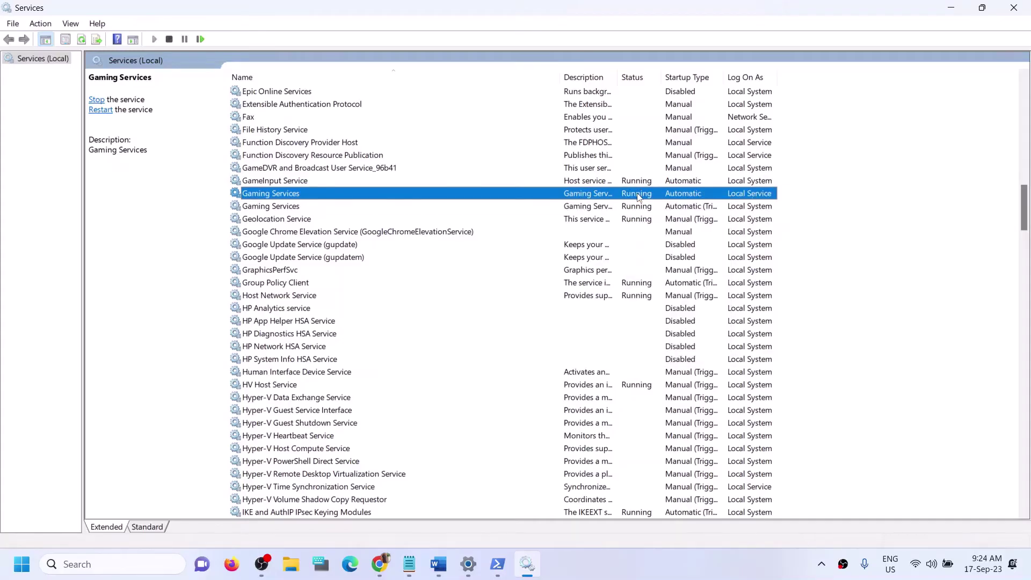
pyautogui.rightClick(639, 196)
pyautogui.click(653, 218)
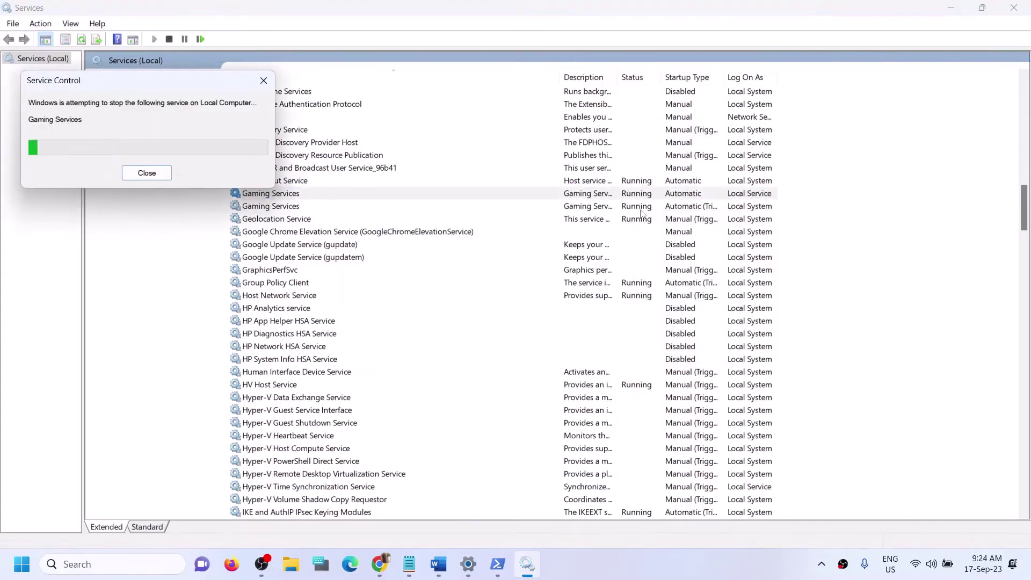
pyautogui.click(633, 210)
pyautogui.rightClick(633, 210)
pyautogui.click(647, 232)
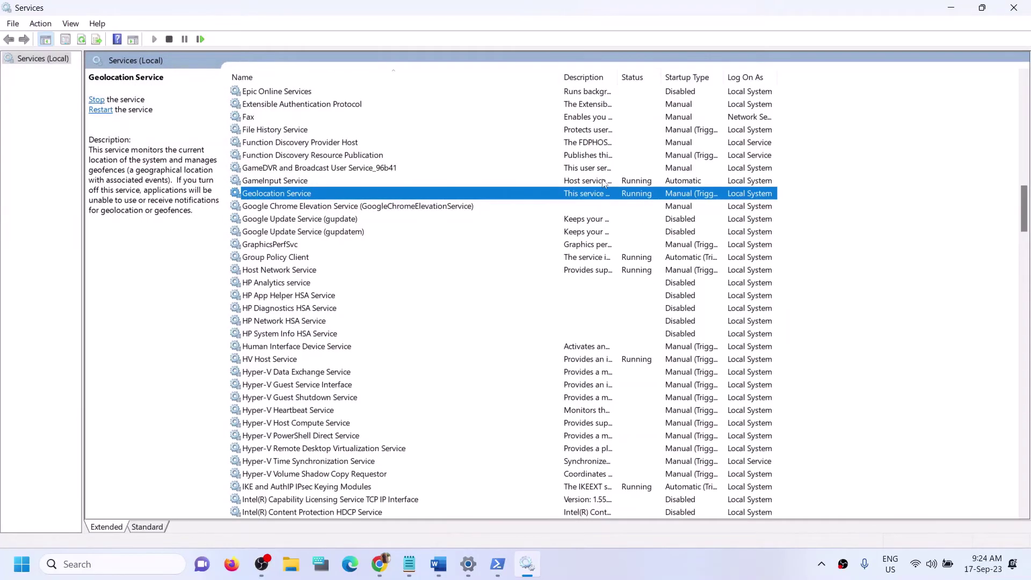
pyautogui.click(566, 247)
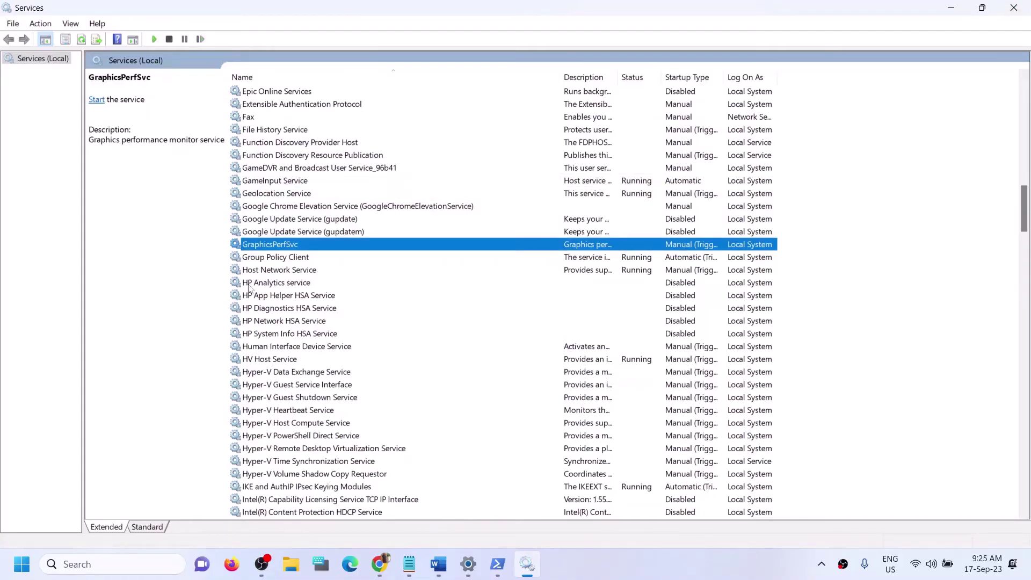
# Close the Services app, reopen it through a Windows search, and go to the services beginning with G
pyautogui.click(1013, 9)
pyautogui.click(113, 563)
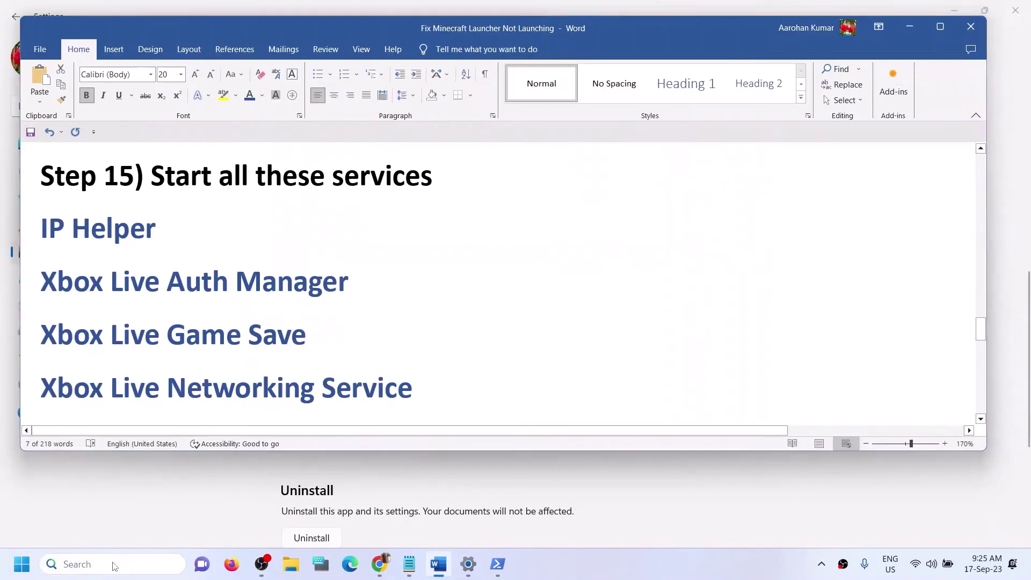
pyautogui.write('services')
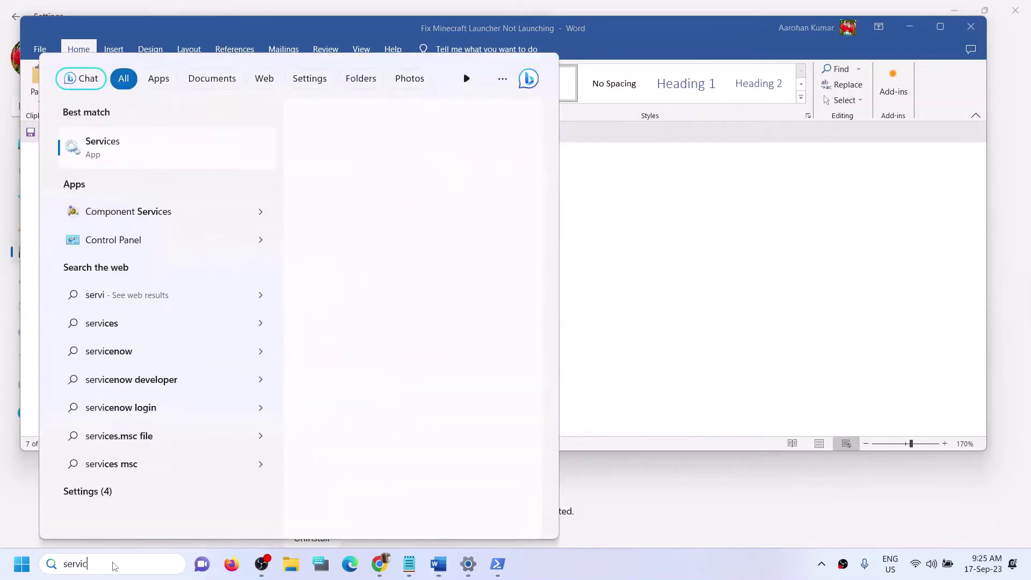
pyautogui.click(599, 203)
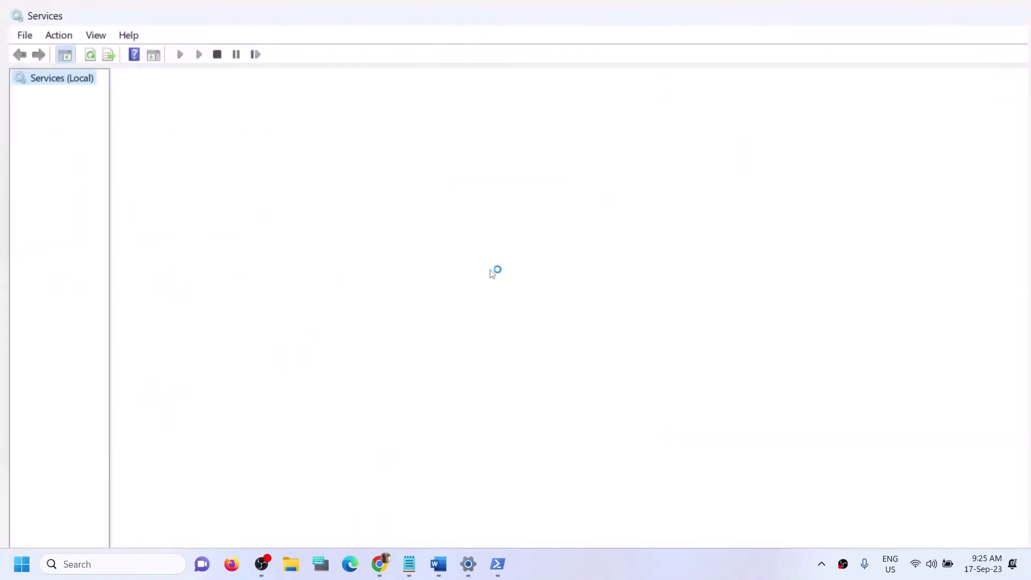
pyautogui.click(393, 321)
pyautogui.press('g')
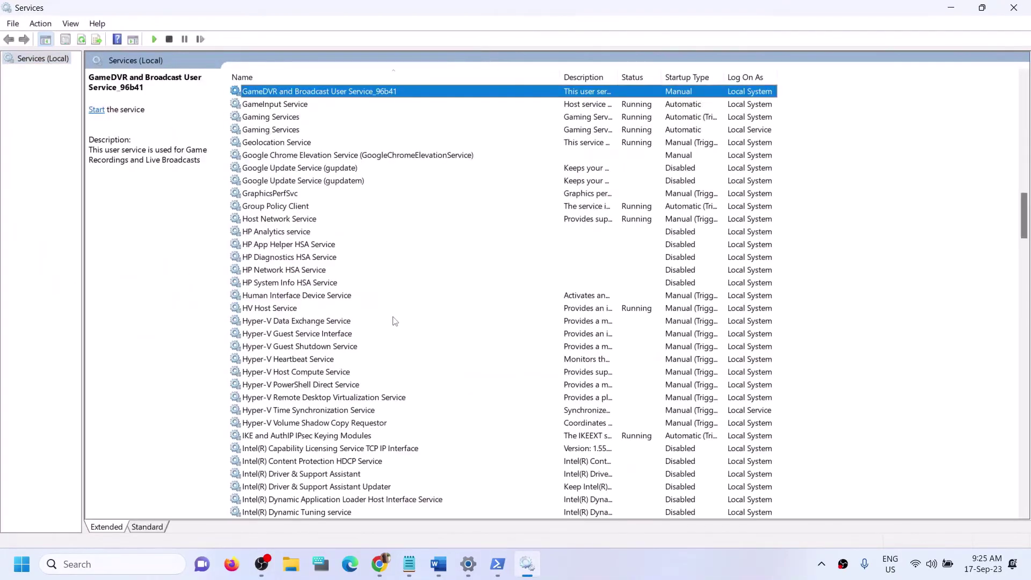
# Restart the Gaming Services entry that logs on as Local System
pyautogui.click(619, 119)
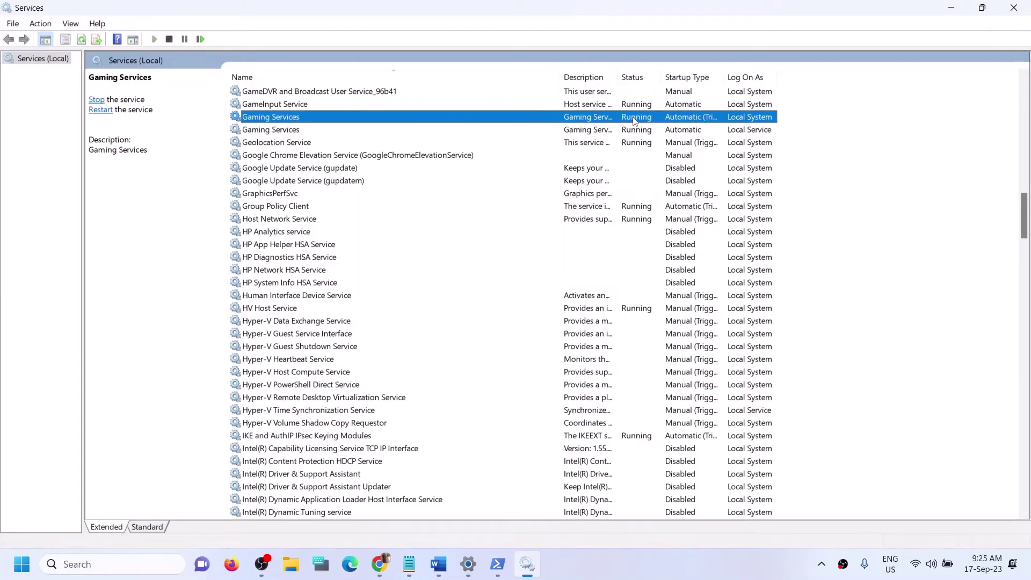
pyautogui.rightClick(634, 121)
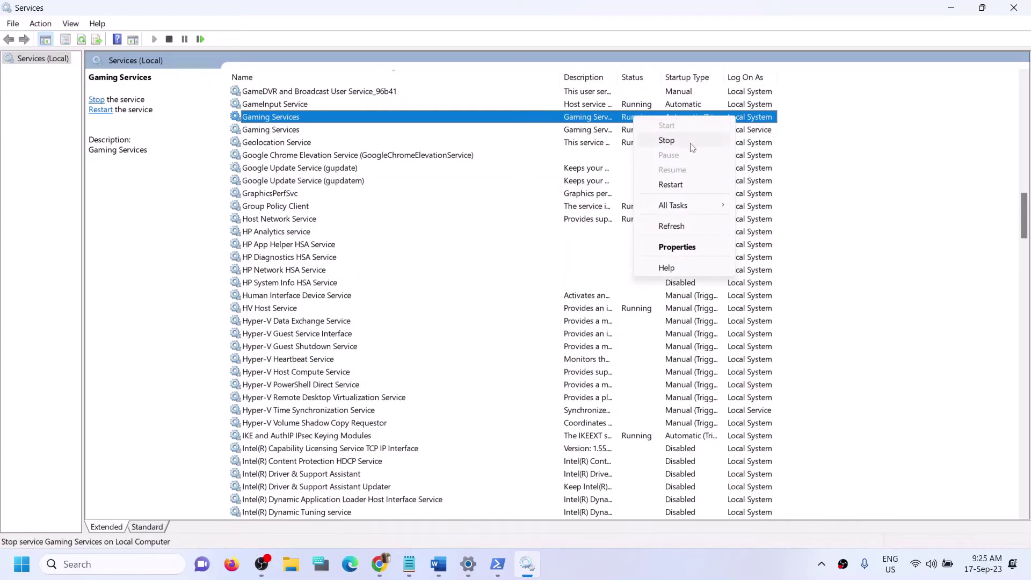
pyautogui.click(669, 183)
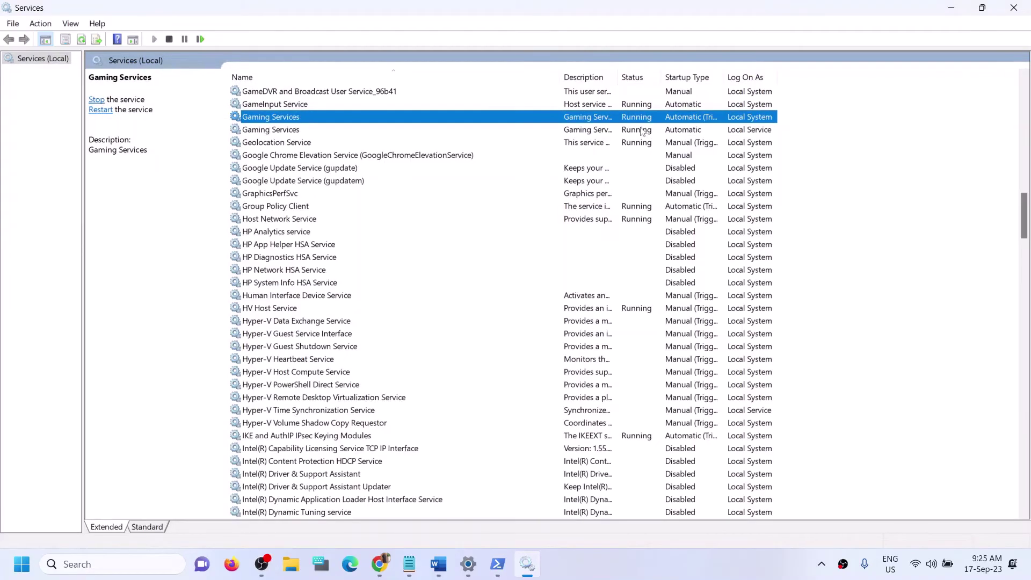
# Restart the Gaming Services entry that logs on as Local Service
pyautogui.click(641, 131)
pyautogui.rightClick(637, 136)
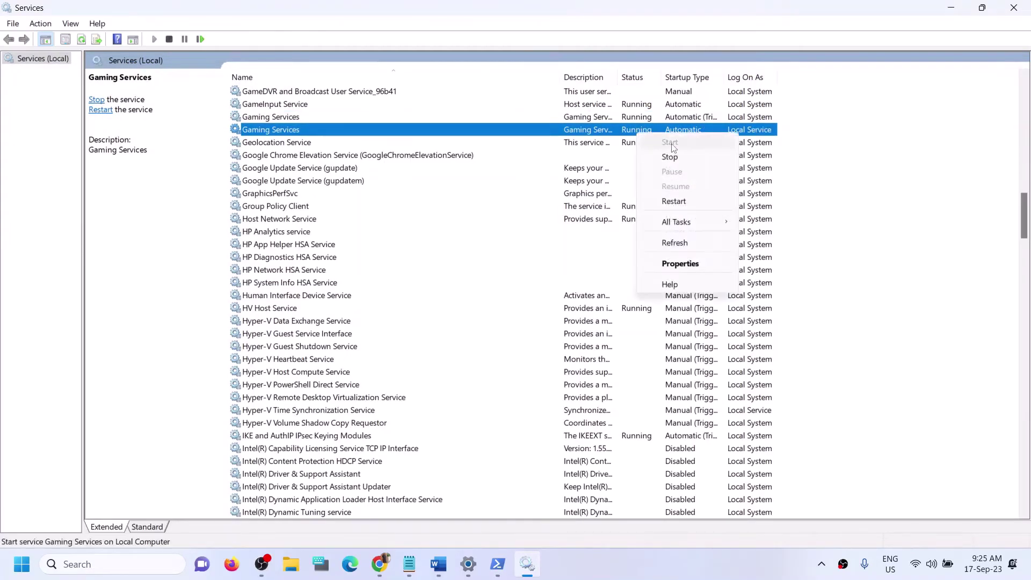
pyautogui.click(674, 202)
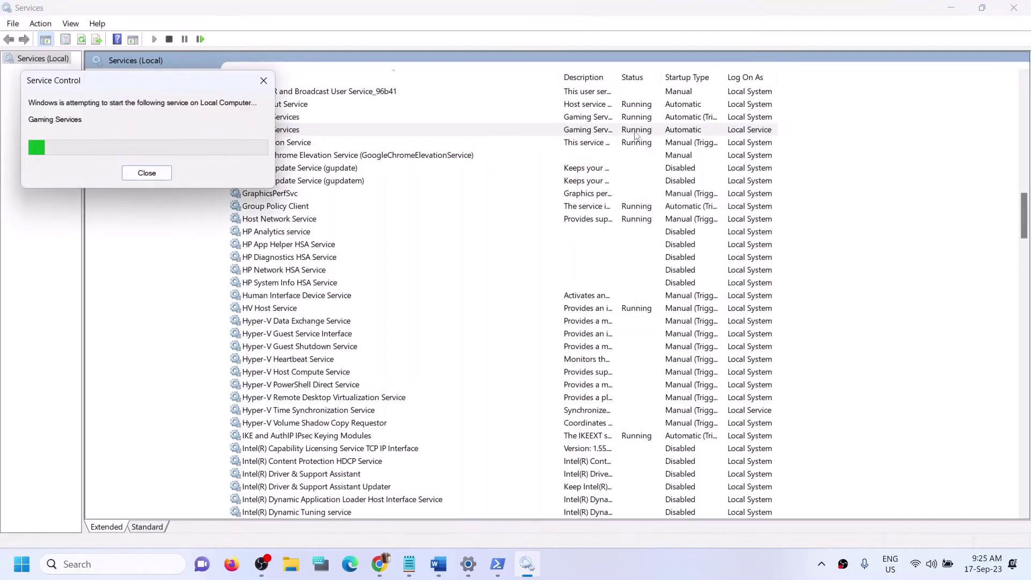
# Set the Microsoft Store Install Service's startup type to Automatic, accept the properties, and close the Services app
pyautogui.scroll(4, 602, 322)
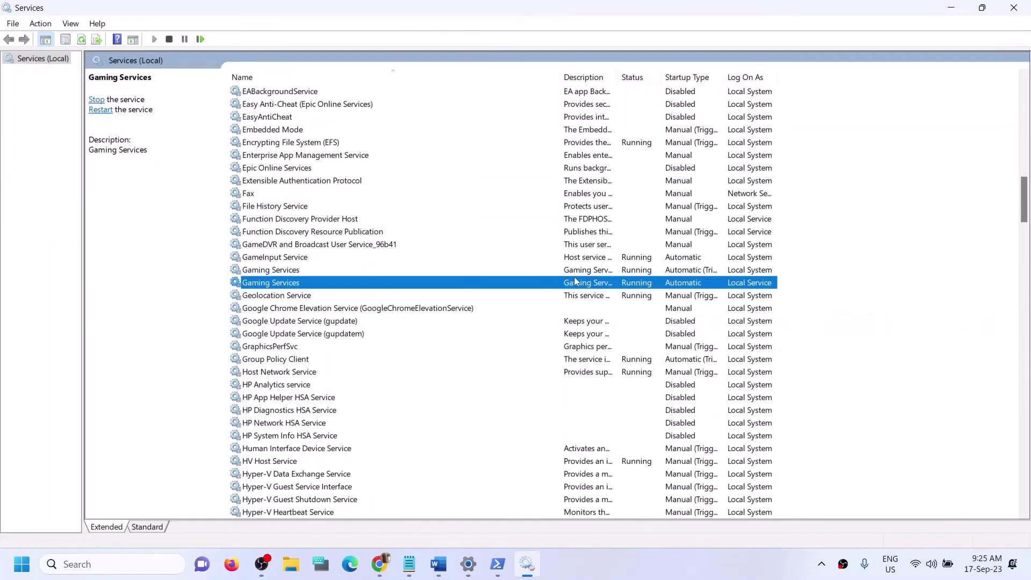
pyautogui.click(582, 231)
pyautogui.press('m')
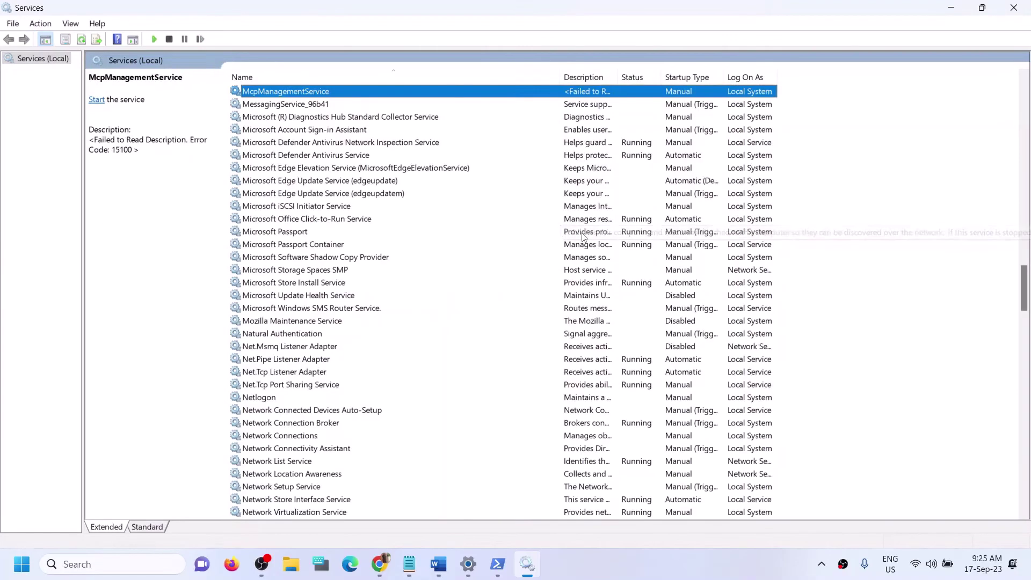
pyautogui.click(322, 283)
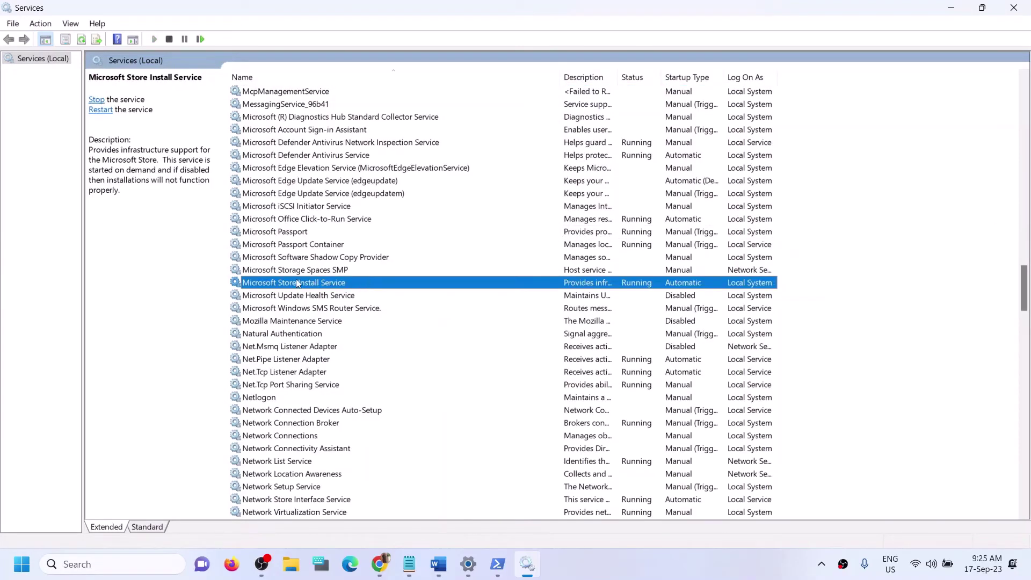
pyautogui.doubleClick(611, 285)
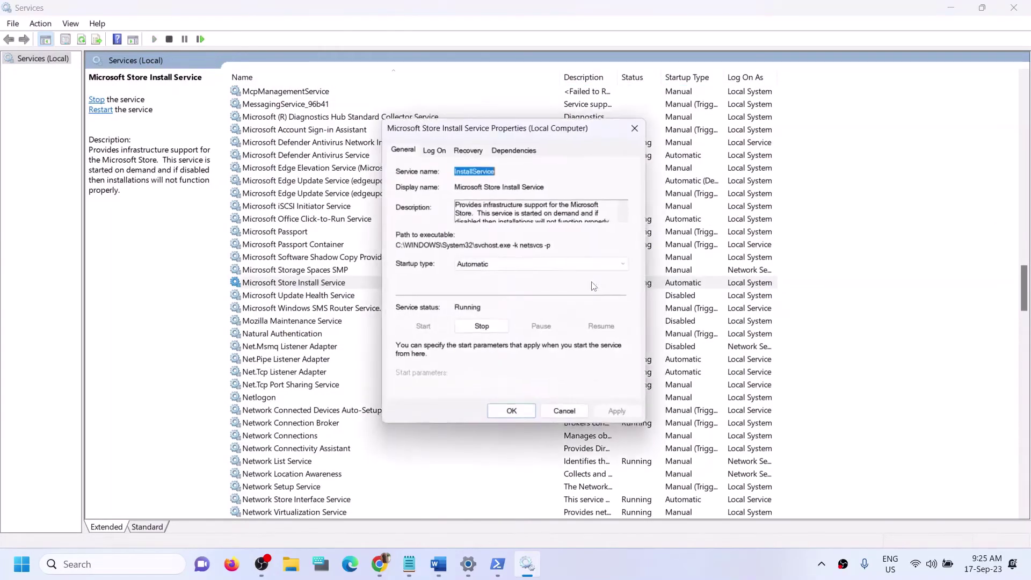
pyautogui.click(524, 264)
pyautogui.click(500, 285)
pyautogui.click(622, 418)
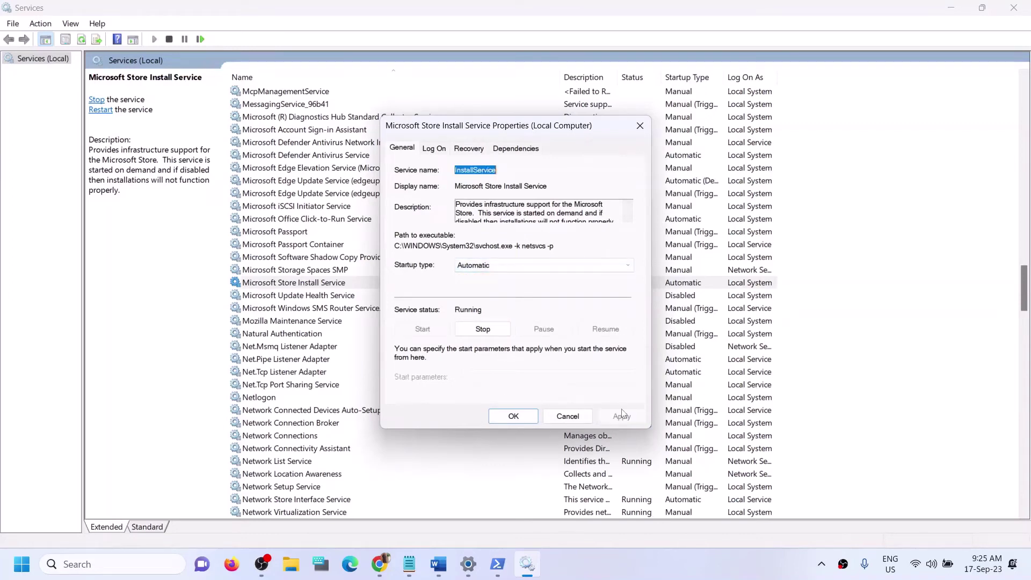
pyautogui.click(513, 416)
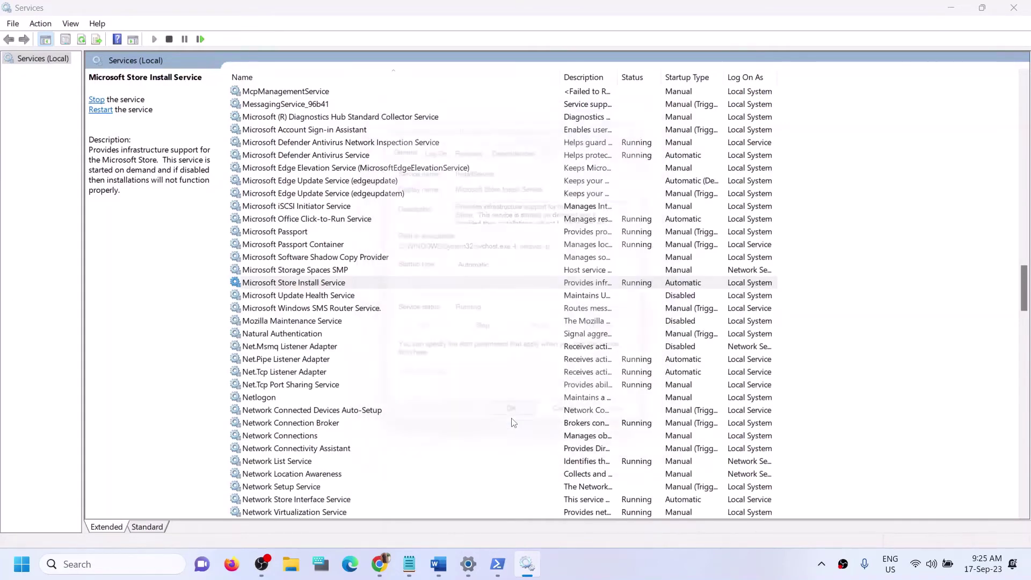
pyautogui.click(1014, 10)
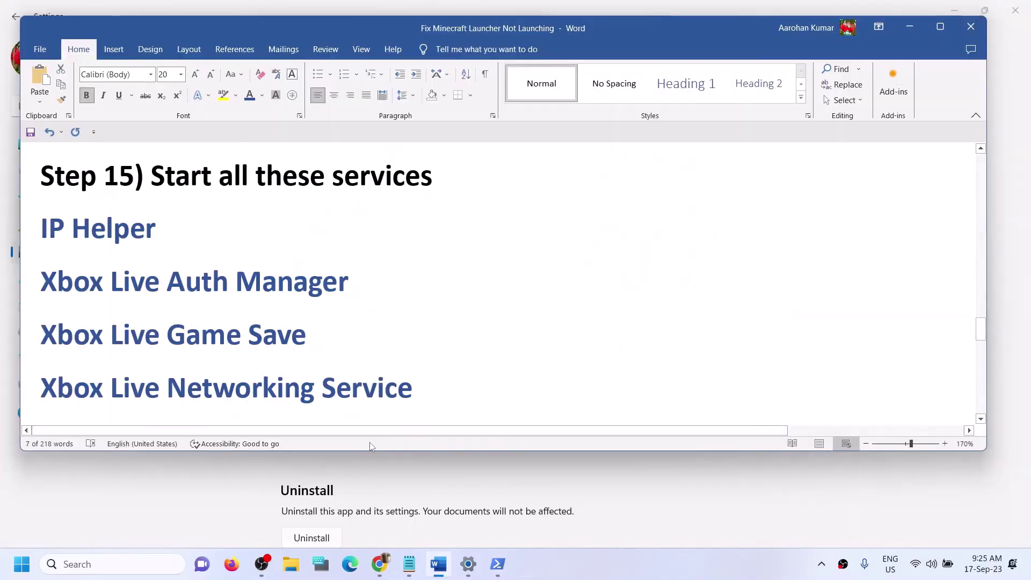
# Copy the Get-AppxPackage removal command under Step 16 of the Word document
pyautogui.scroll(-6, 293, 397)
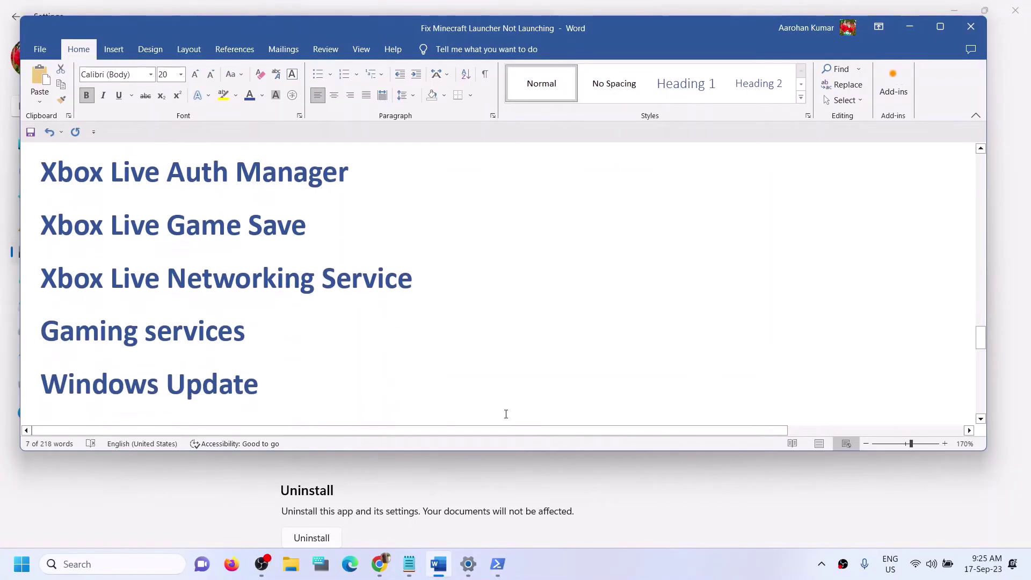
pyautogui.scroll(-2, 353, 370)
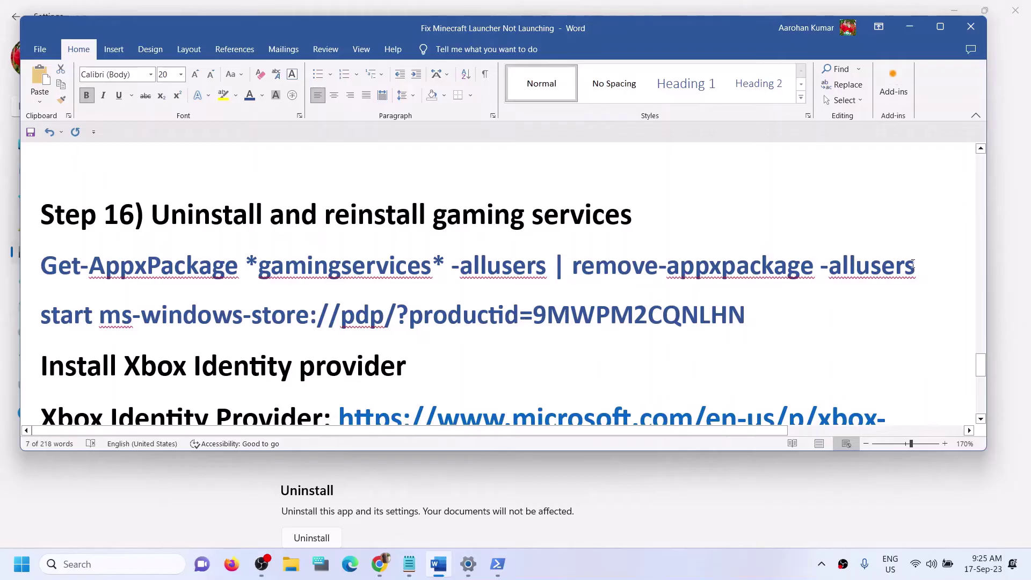
pyautogui.moveTo(916, 265); pyautogui.dragTo(82, 279)
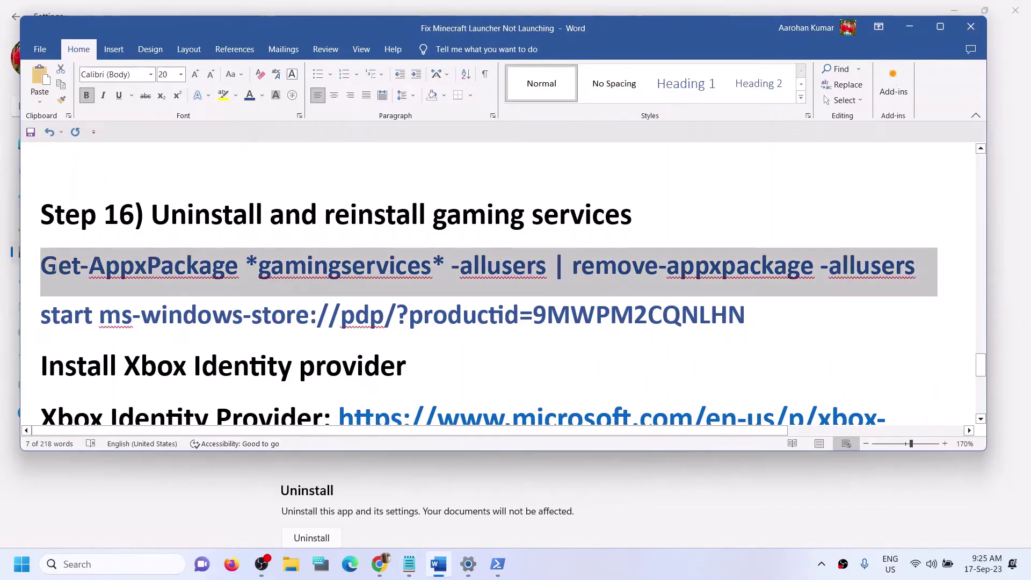
pyautogui.rightClick(83, 278)
pyautogui.click(134, 325)
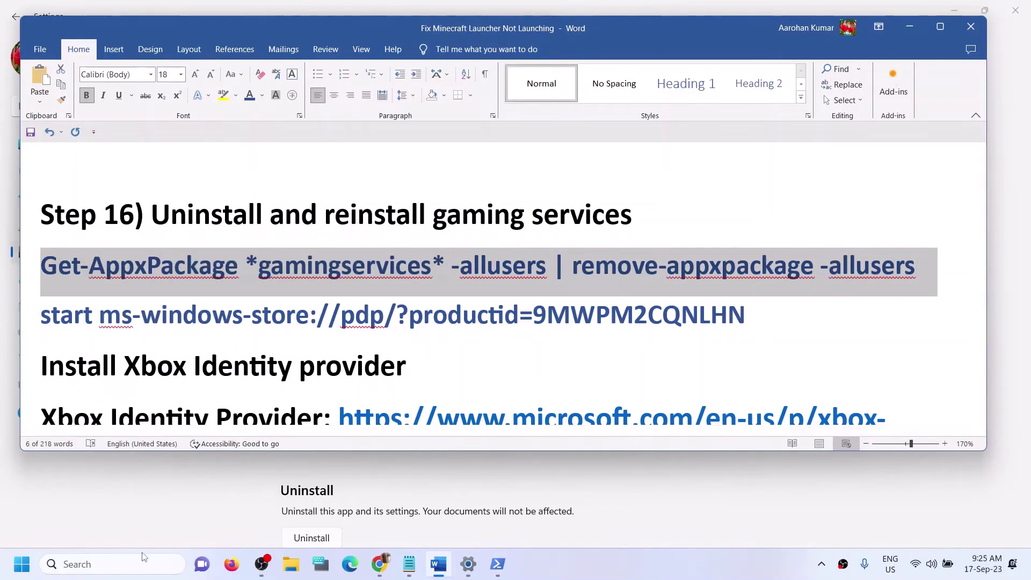
# Open Windows PowerShell as administrator and run "Get-AppxPackage *gamingservices* -allusers | remove-appxpackage -allusers"
pyautogui.click(142, 567)
pyautogui.write('power')
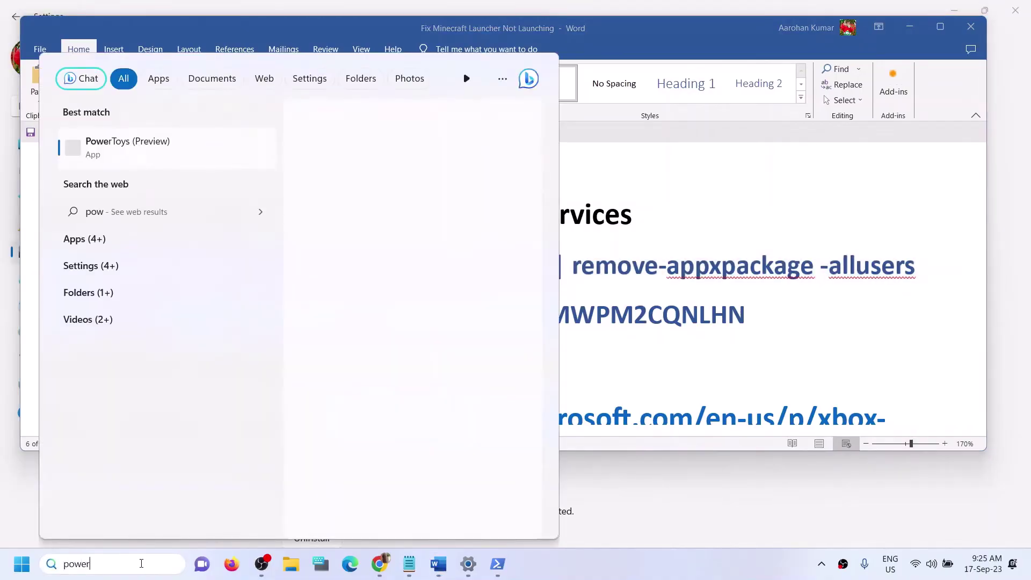
pyautogui.write('shell')
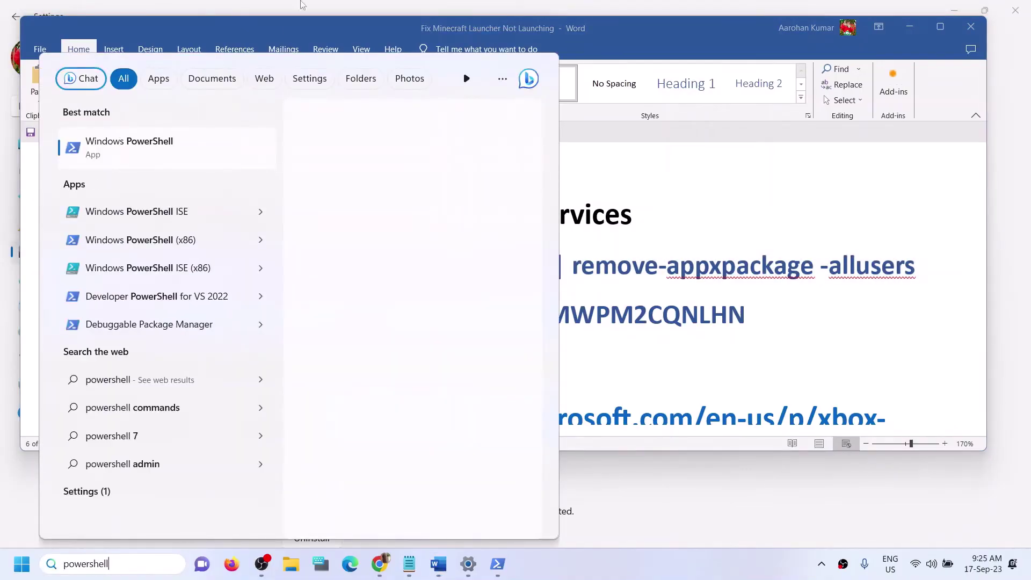
pyautogui.rightClick(202, 159)
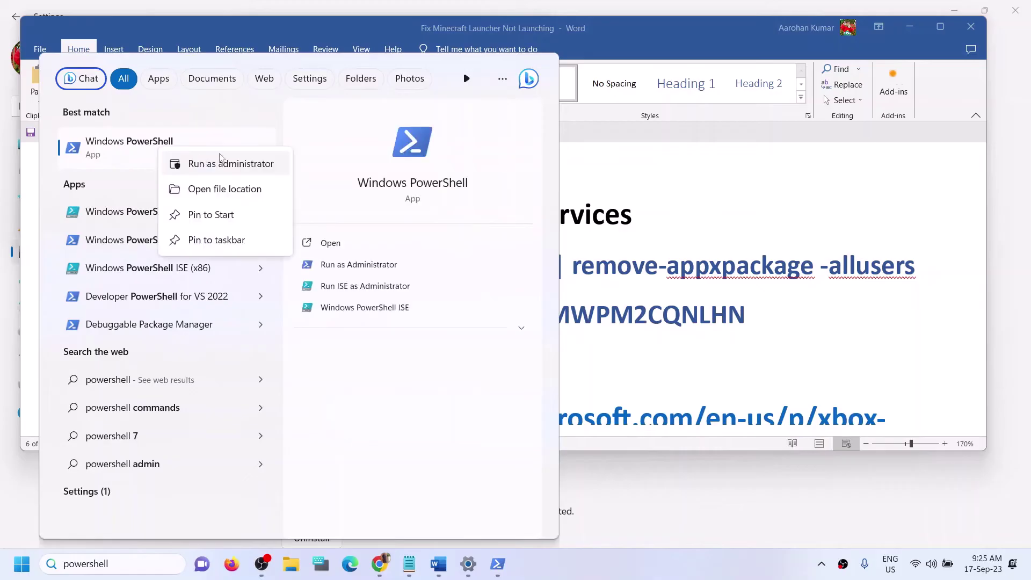
pyautogui.click(216, 172)
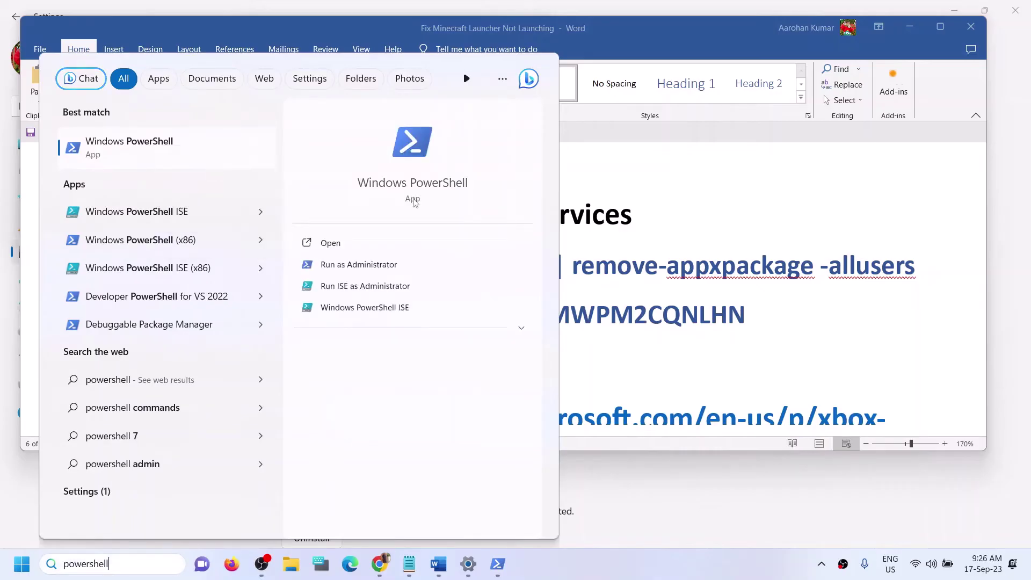
pyautogui.click(446, 387)
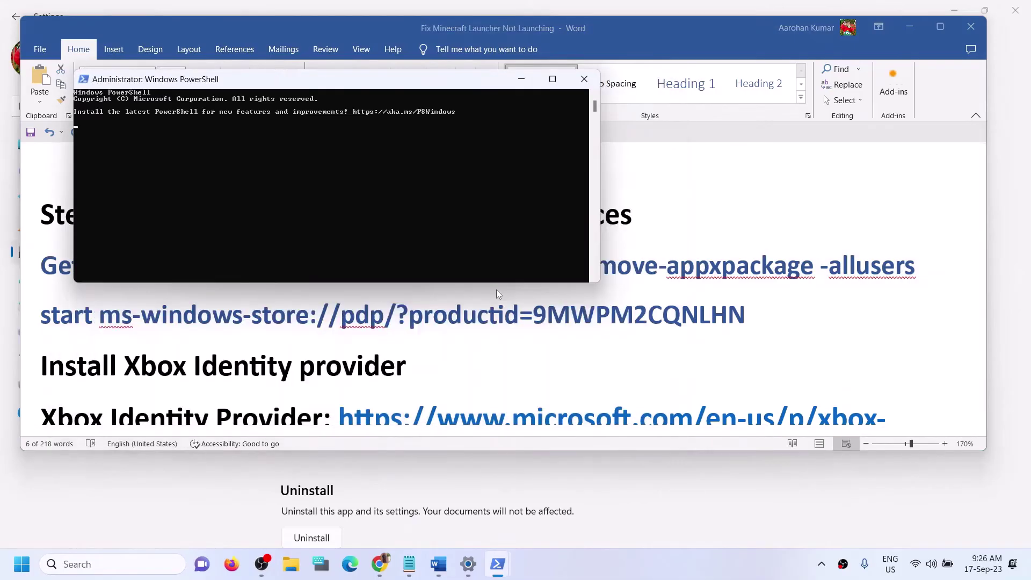
pyautogui.hotkey('ctrl', 'v')
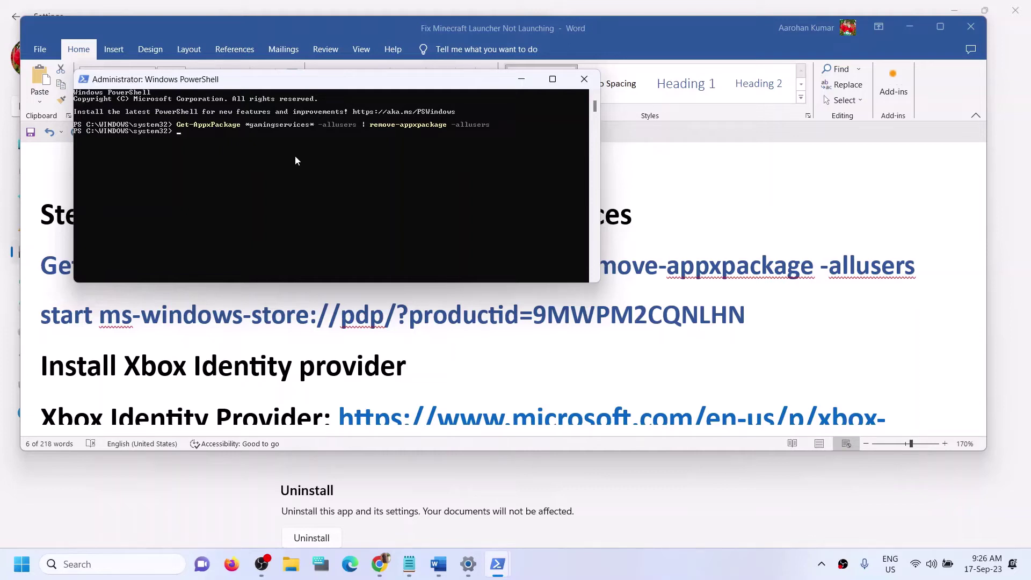
# Copy "start ms-windows-store://pdp/?productid=9MWPM2CQNLHN" from the Word document and run it in the administrator PowerShell window
pyautogui.click(709, 294)
pyautogui.moveTo(760, 317); pyautogui.dragTo(60, 331)
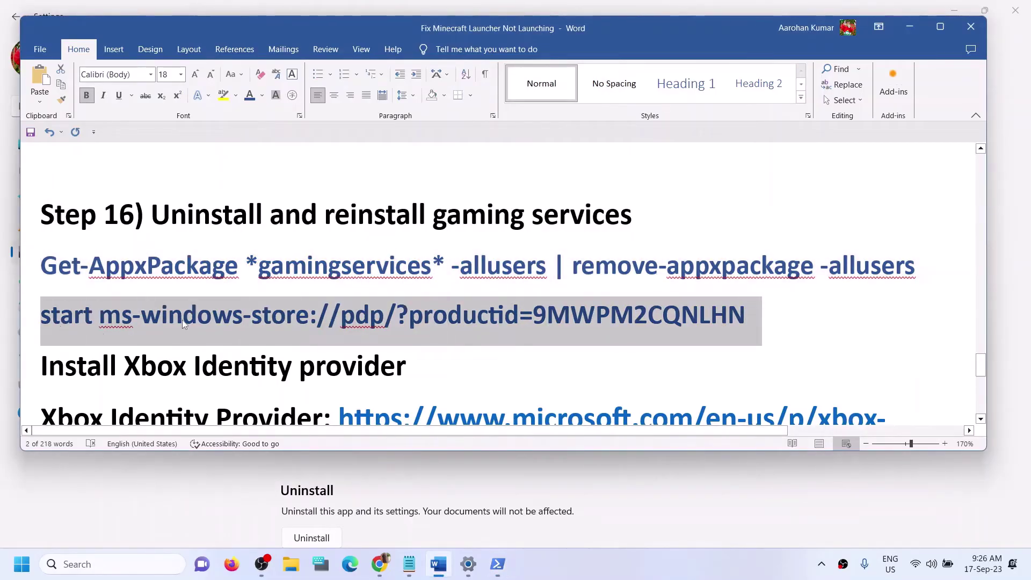
pyautogui.hotkey('ctrl', 'c')
pyautogui.hotkey('alt', 'Tab')
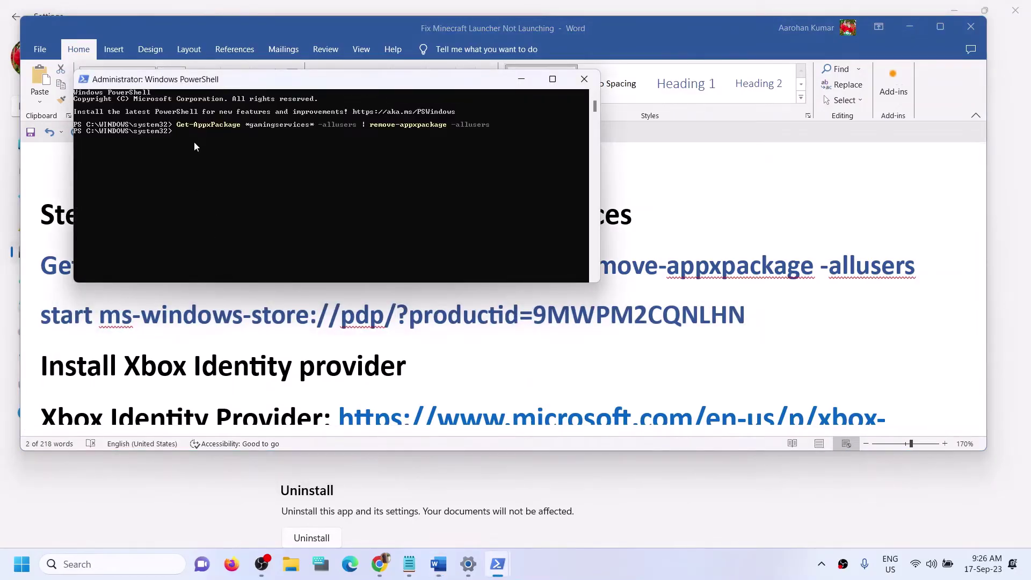
pyautogui.hotkey('ctrl', 'v')
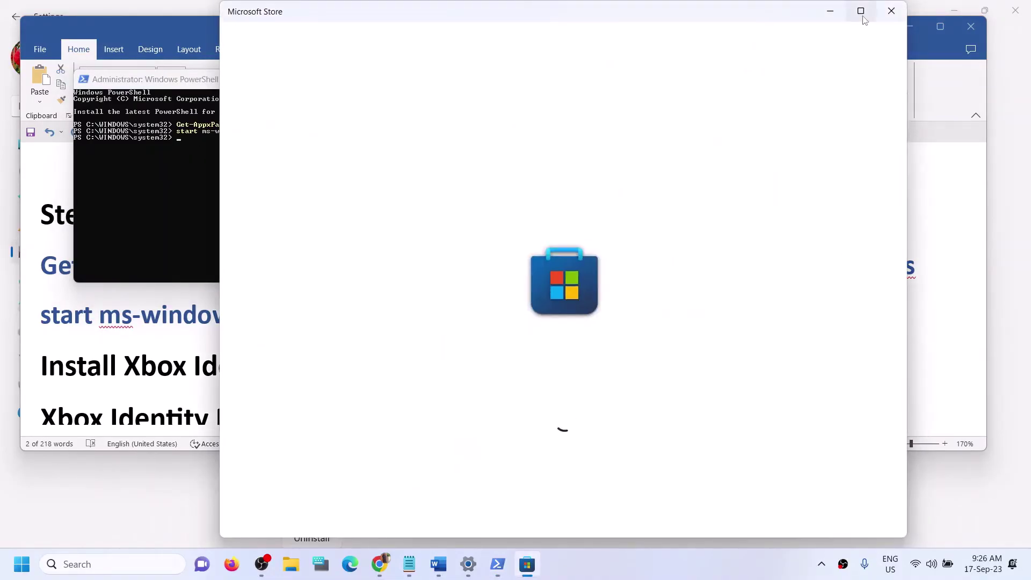
# Maximize the Microsoft Store window, install Gaming Services, and allow the User Account Control request
pyautogui.click(861, 12)
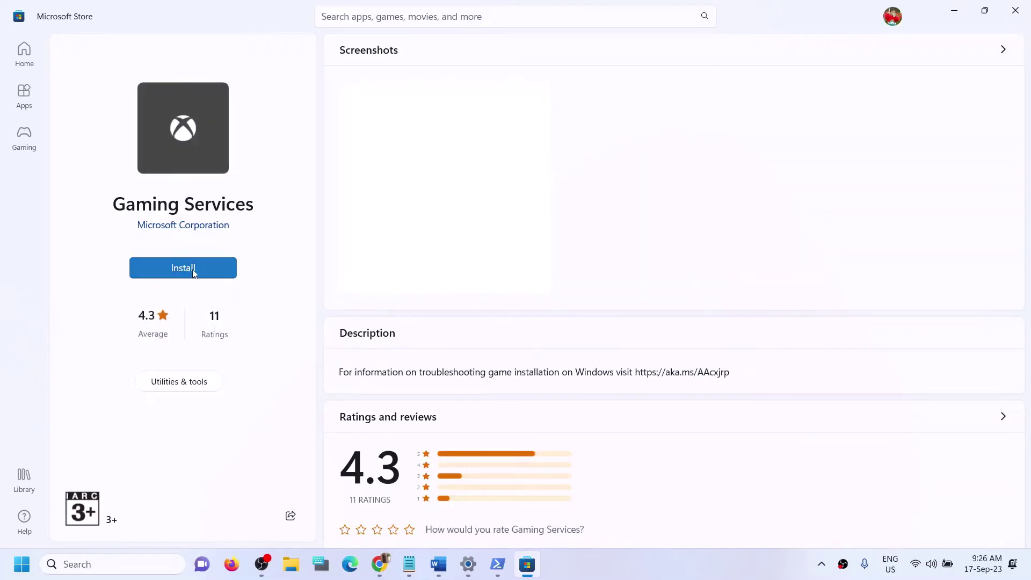
pyautogui.click(194, 273)
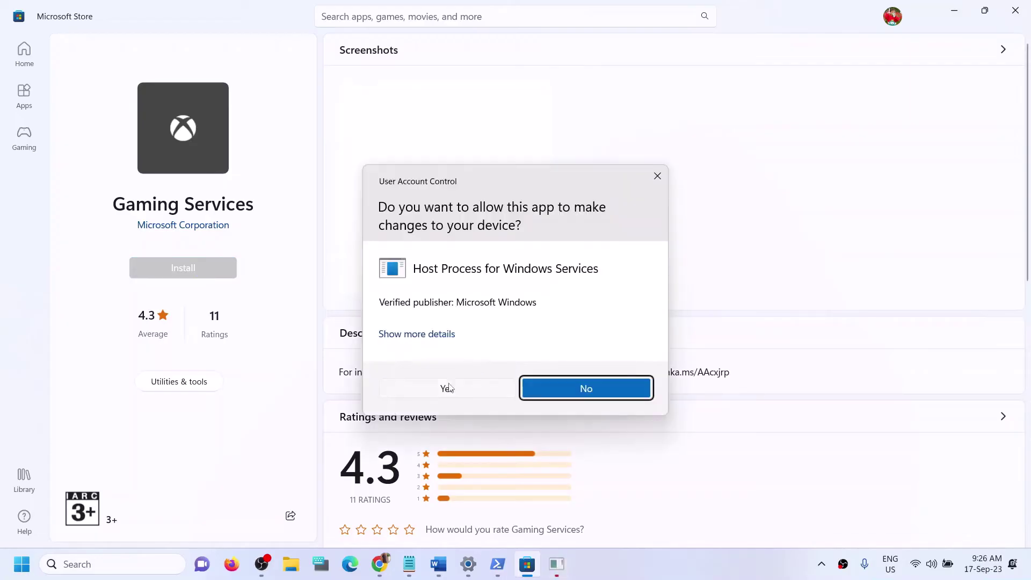
pyautogui.click(448, 388)
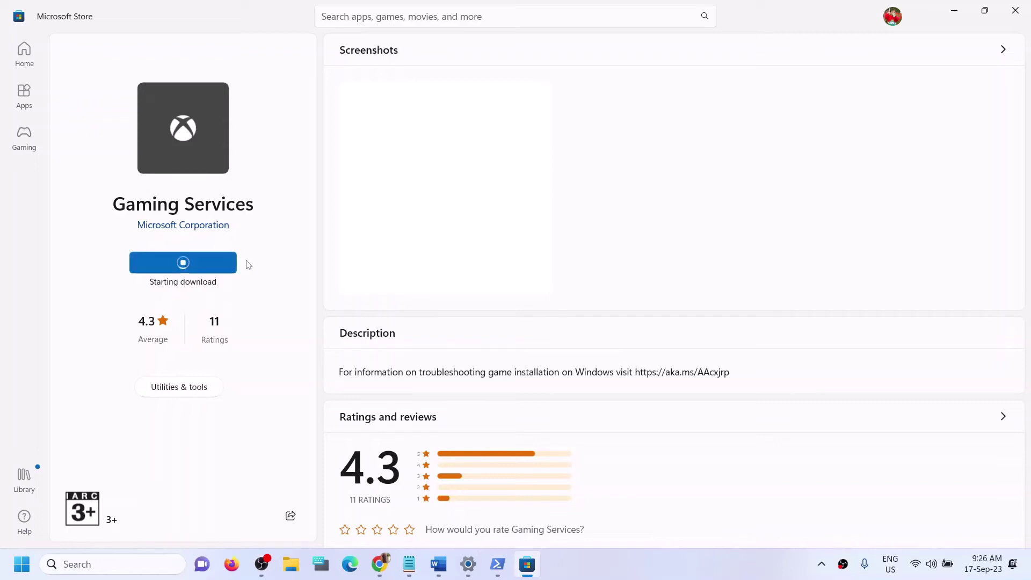
# Copy the Xbox Identity Provider link from the Word document and open it in a new Chrome tab
pyautogui.moveTo(441, 563)
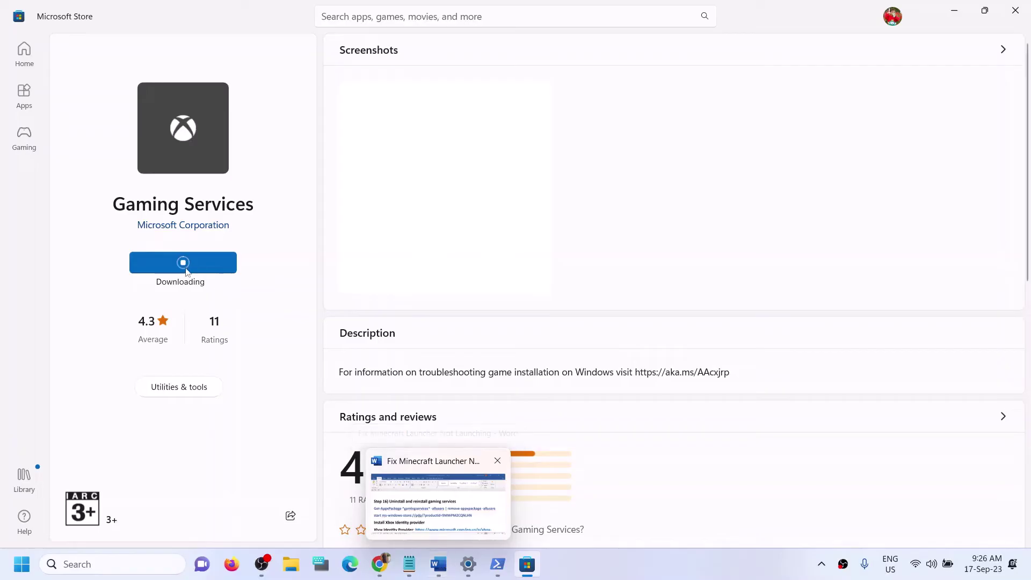
pyautogui.click(445, 571)
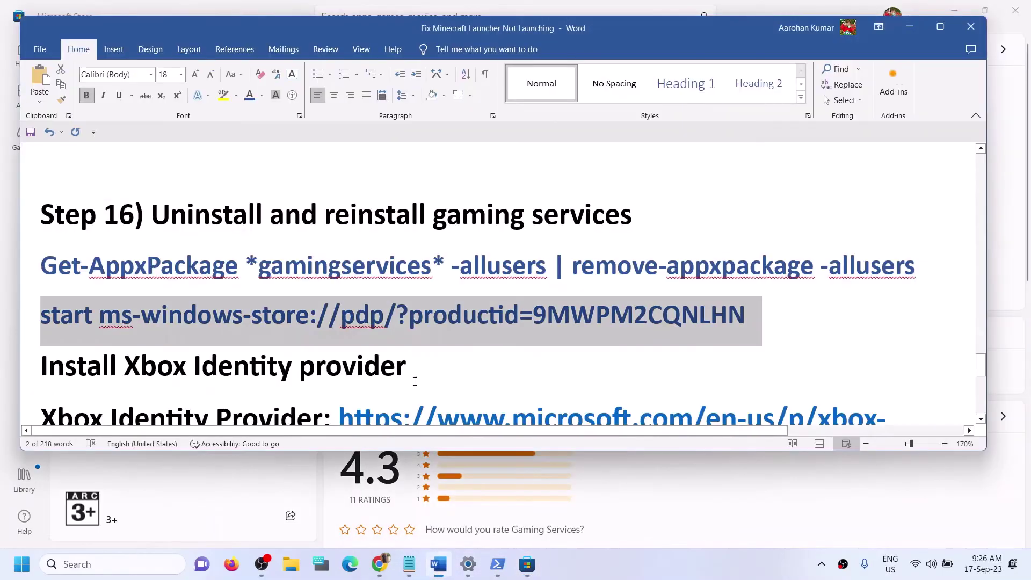
pyautogui.scroll(-2, 550, 360)
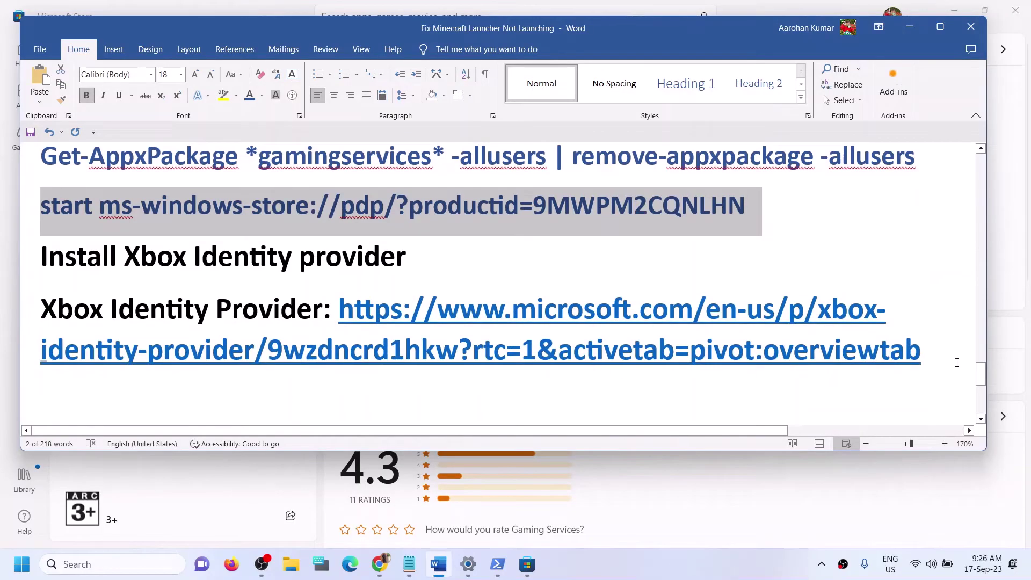
pyautogui.moveTo(339, 311); pyautogui.dragTo(926, 354)
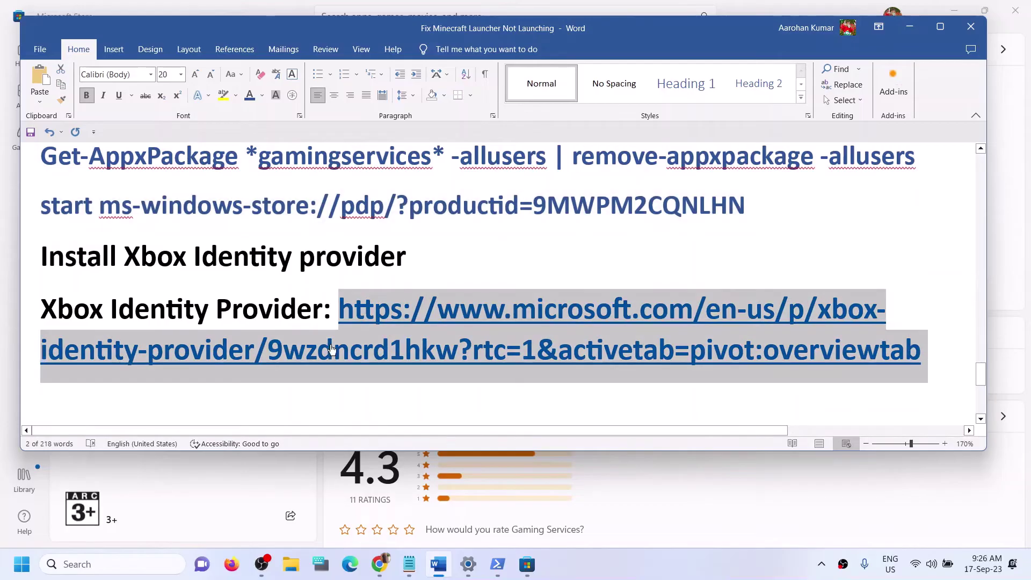
pyautogui.click(379, 564)
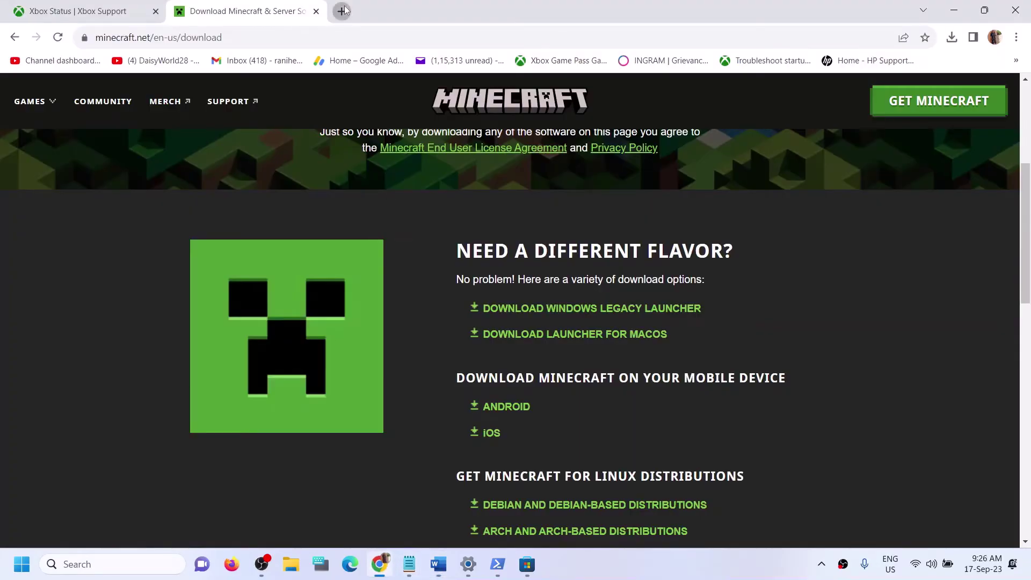
pyautogui.click(343, 9)
pyautogui.hotkey('ctrl', 'v')
pyautogui.press('Return')
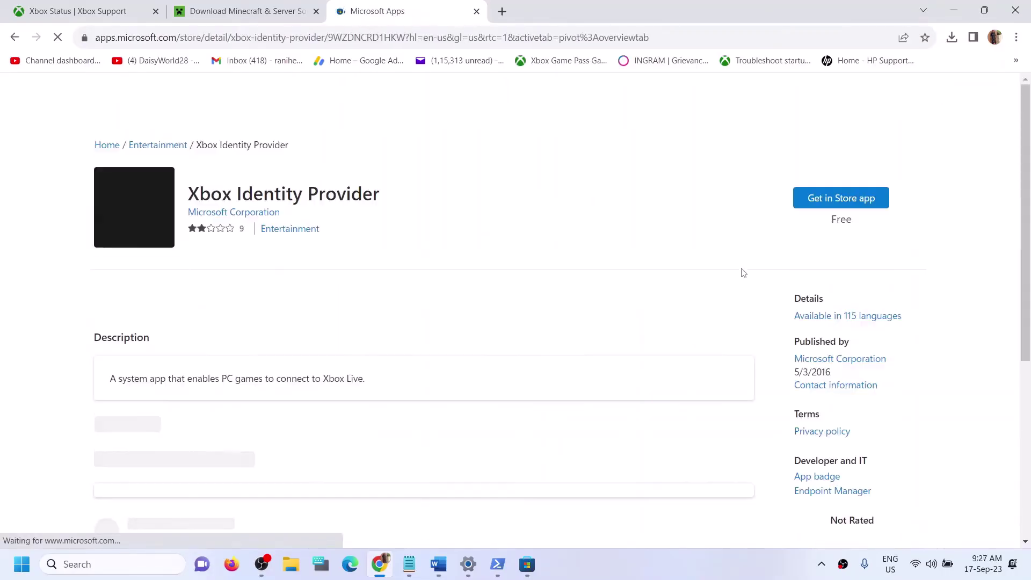
# Open the Xbox Identity Provider listing in the Microsoft Store app from its web page, and close the Store pop-up
pyautogui.click(850, 203)
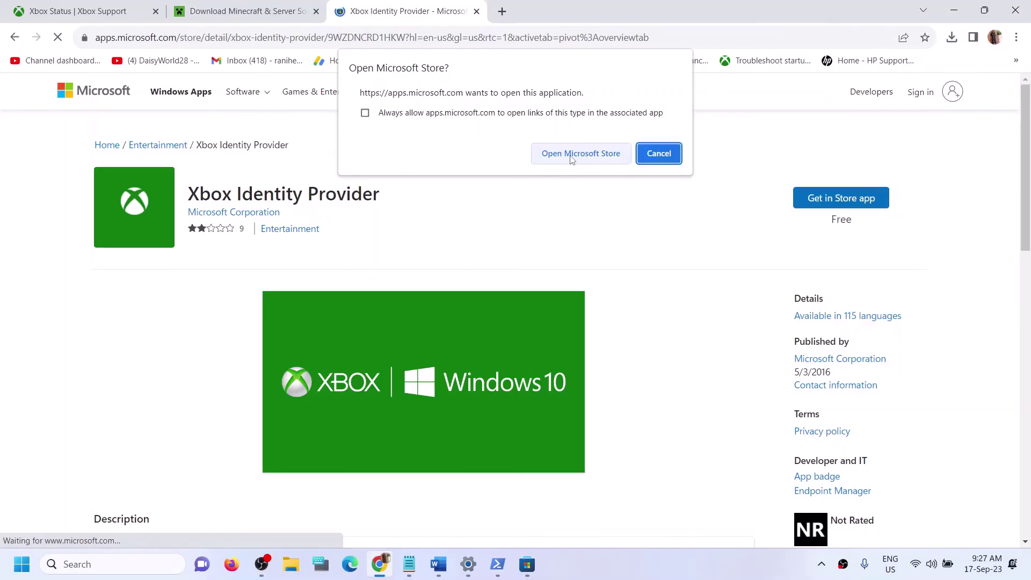
pyautogui.click(572, 156)
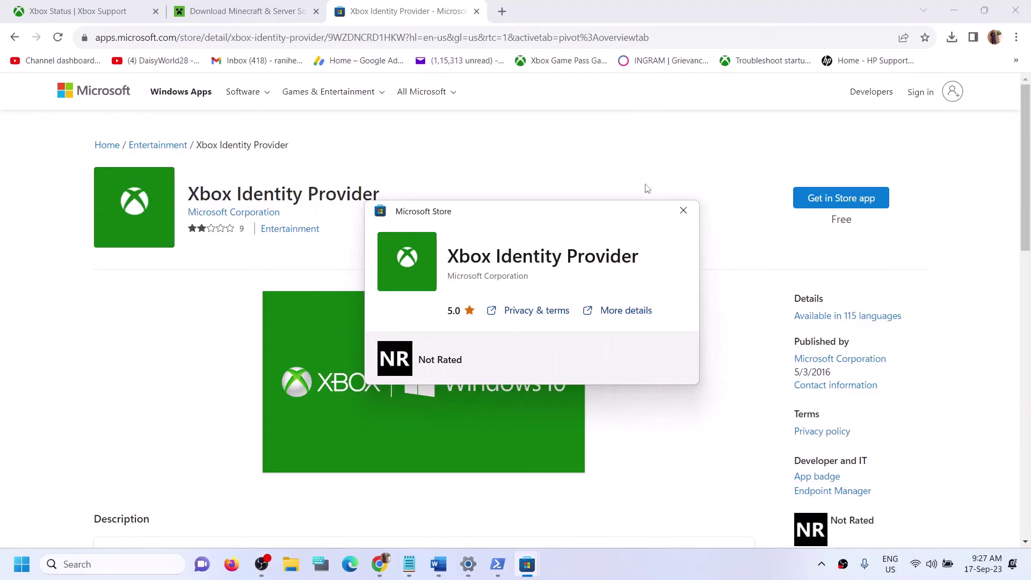
pyautogui.click(683, 211)
# Return to the Word document and go to Step 17 on uninstalling and reinstalling the launcher
pyautogui.click(438, 563)
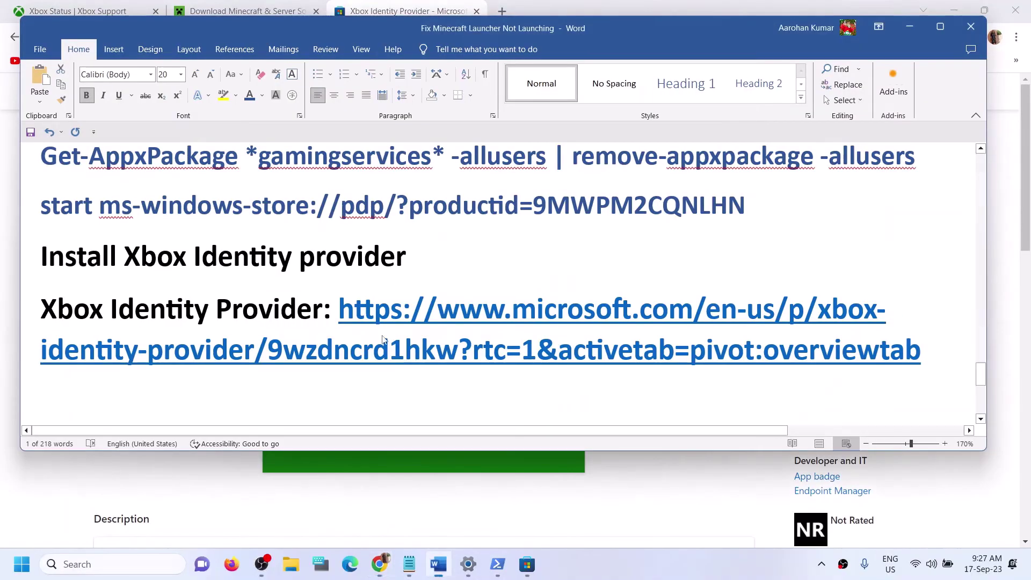
pyautogui.doubleClick(389, 336)
pyautogui.scroll(-3, 363, 341)
pyautogui.scroll(1, 363, 341)
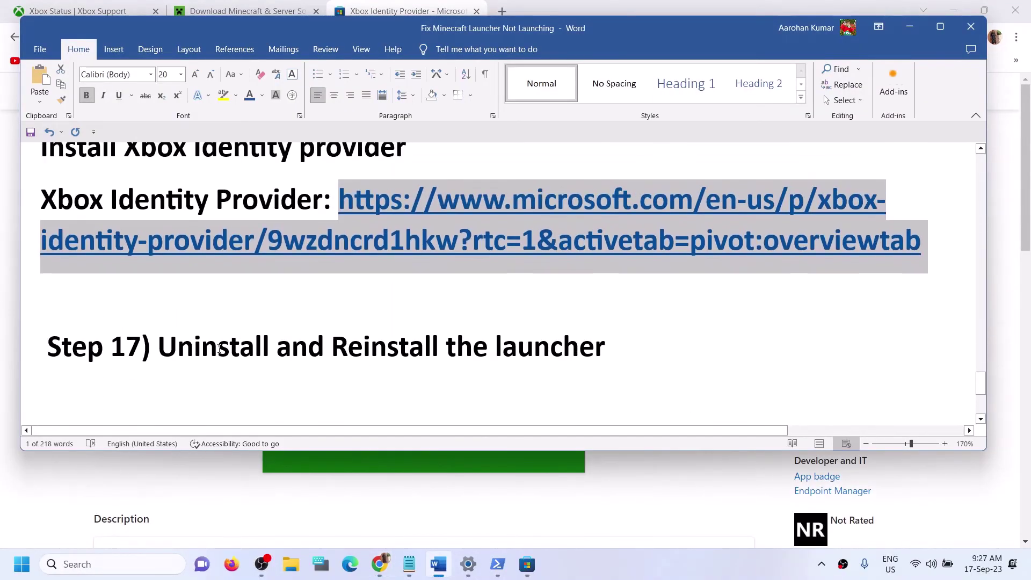
# Search Windows for "minecraft", bring up the uninstall confirmation for Minecraft Launcher, and dismiss it to return to the Word document
pyautogui.moveTo(220, 349); pyautogui.dragTo(605, 348)
pyautogui.press('super')
pyautogui.write('minecraft')
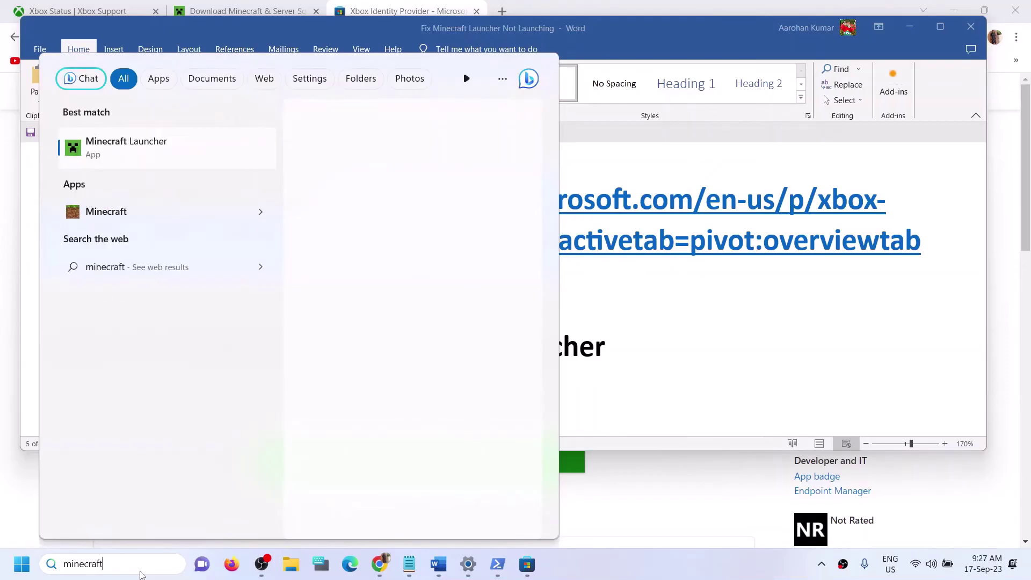
pyautogui.rightClick(135, 149)
pyautogui.click(191, 320)
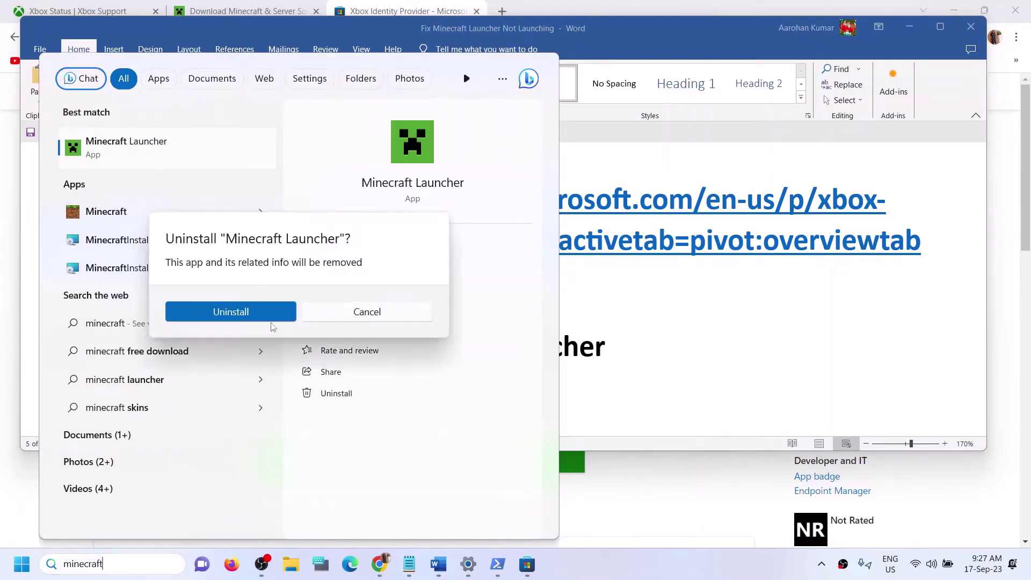
pyautogui.click(676, 343)
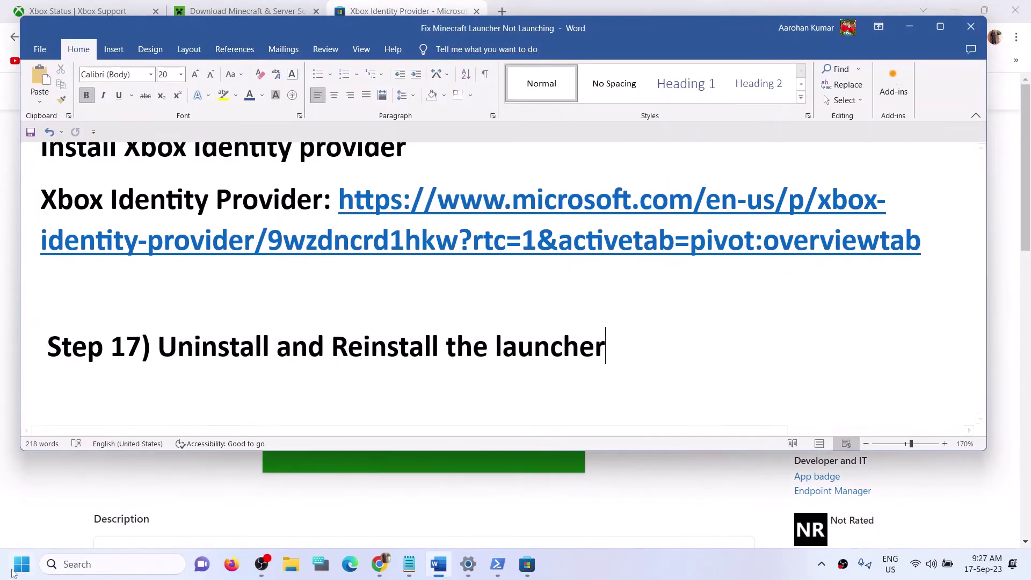
# Show the computer's restart option among the Windows power choices and return to Step 17 in the Word document without restarting
pyautogui.press('super')
pyautogui.click(390, 518)
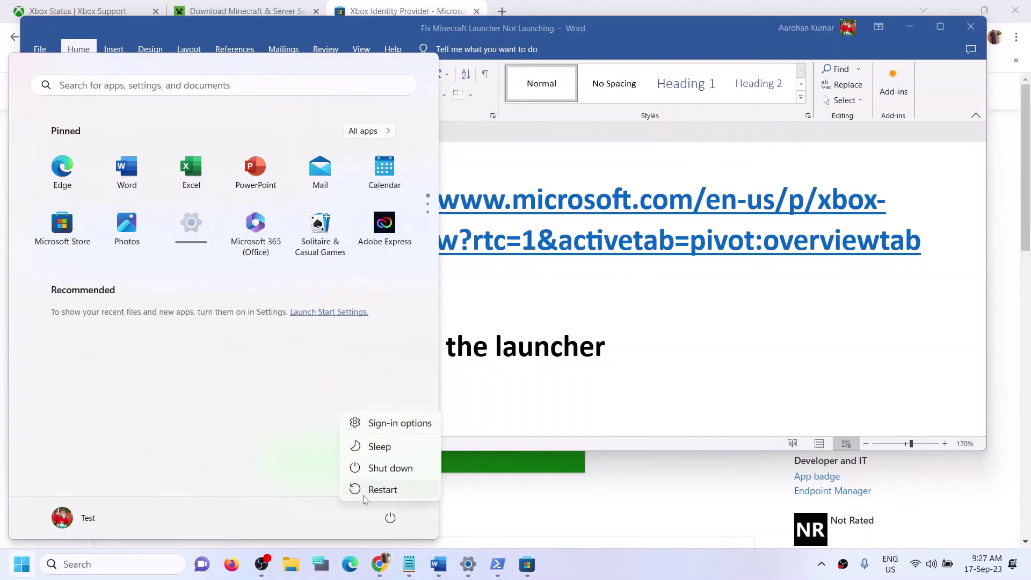
pyautogui.click(617, 356)
pyautogui.click(629, 353)
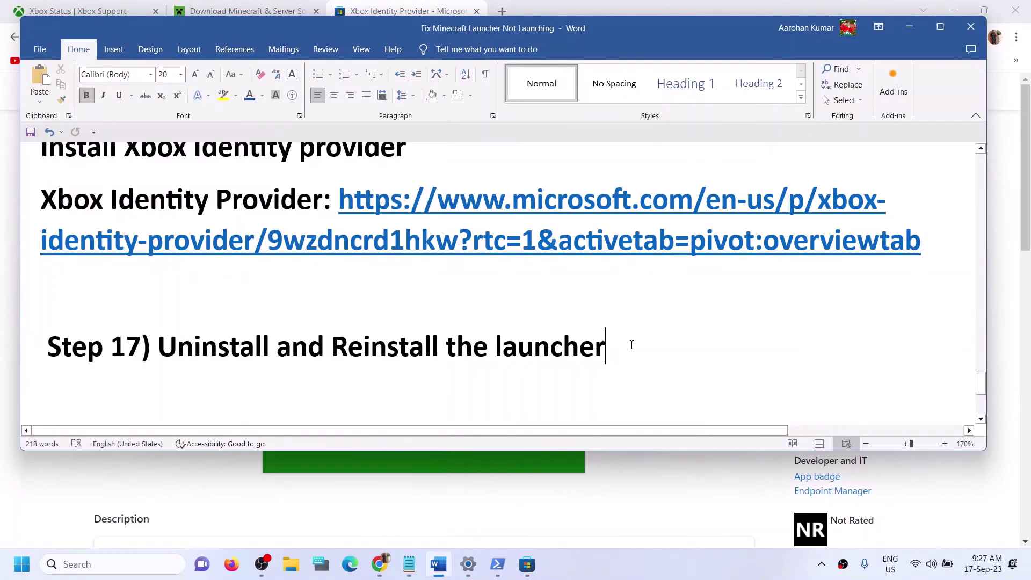
# Switch to the Microsoft Store, search for "minecraft la", and open the Minecraft Launcher listing at its install section
pyautogui.click(379, 564)
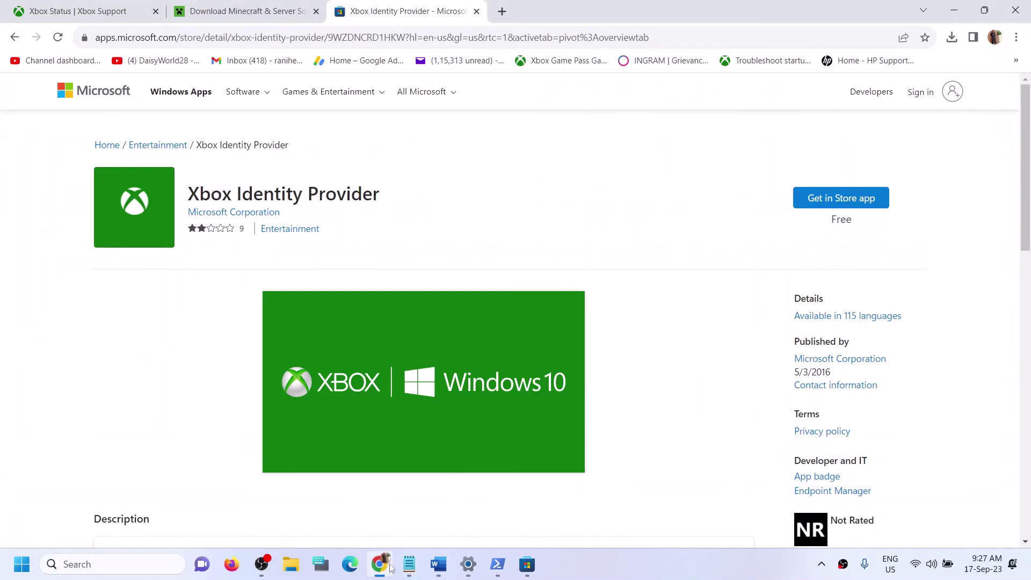
pyautogui.click(527, 564)
pyautogui.click(392, 19)
pyautogui.write('minecraft la')
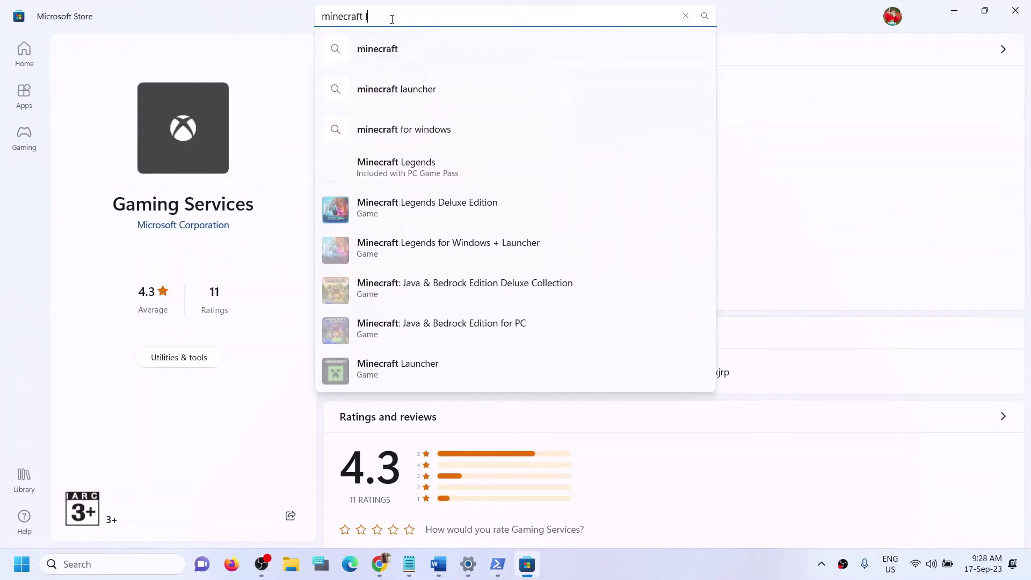
pyautogui.click(404, 133)
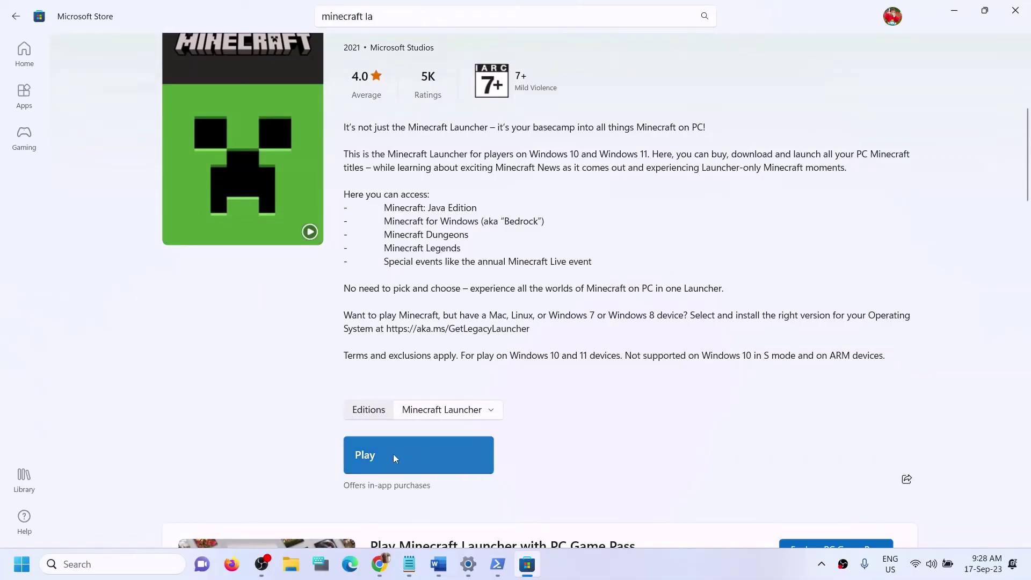
# Find the Xbox app through Windows search, launch it, and return to the Minecraft Launcher listing in the Microsoft Store
pyautogui.click(118, 561)
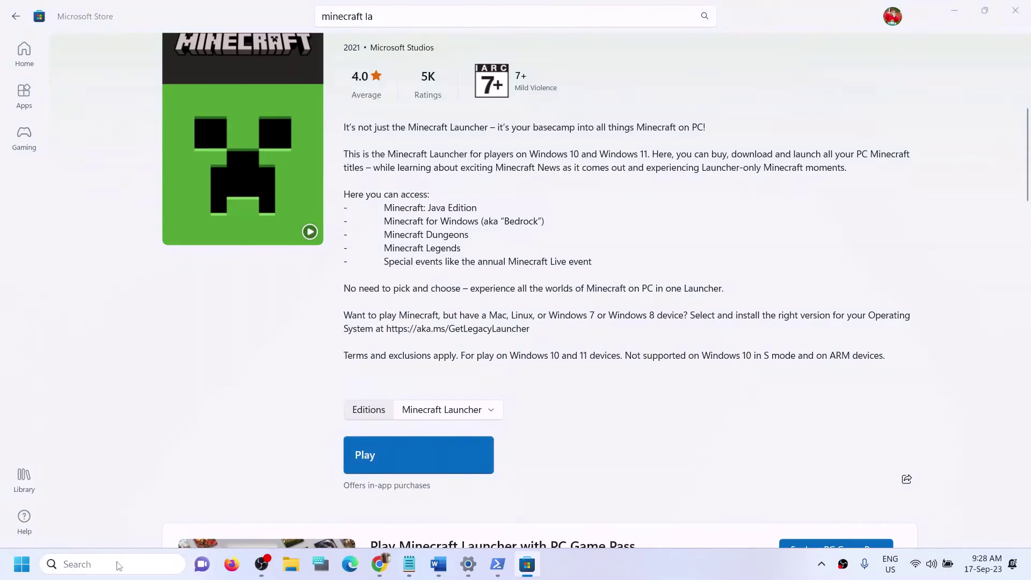
pyautogui.write('xbox')
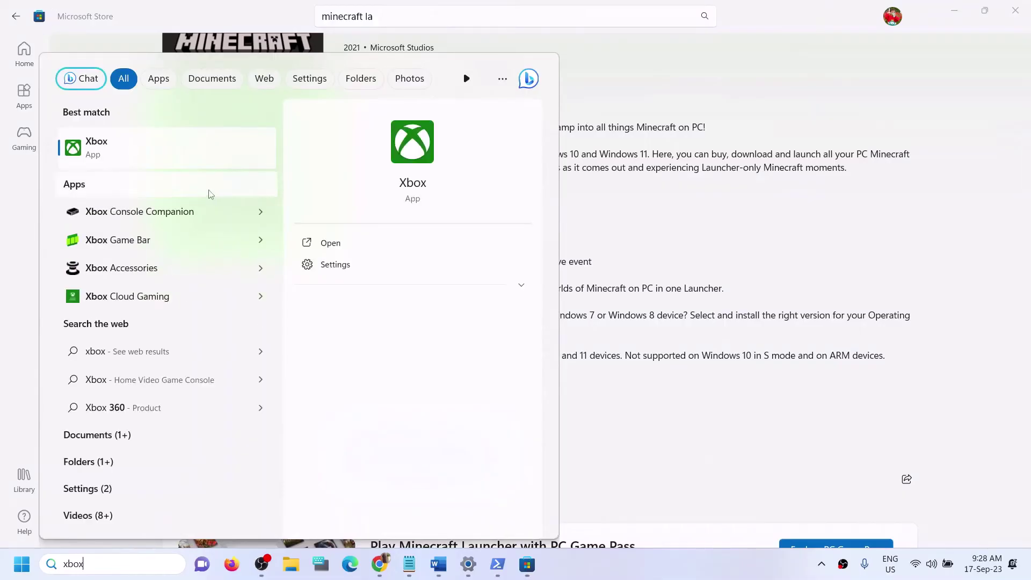
pyautogui.click(192, 153)
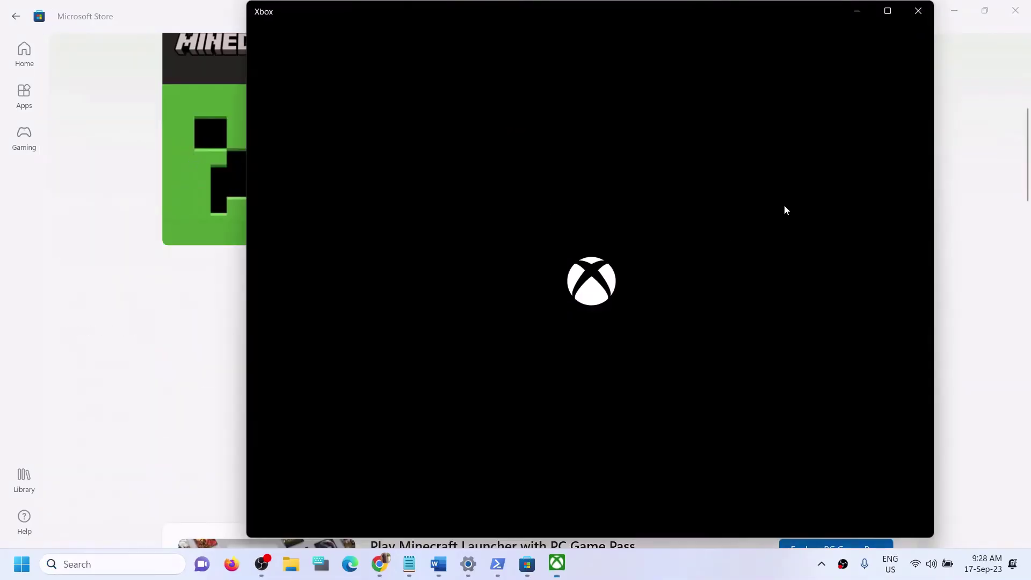
pyautogui.click(189, 348)
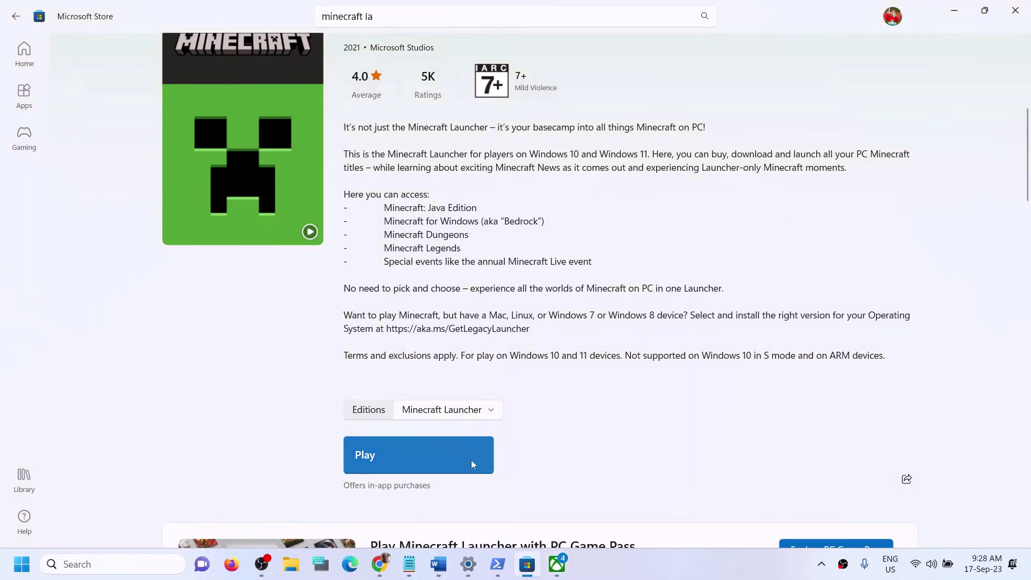
# Return to the Word document and copy the Minecraft download link under Step 7 on installing the legacy launcher
pyautogui.click(439, 563)
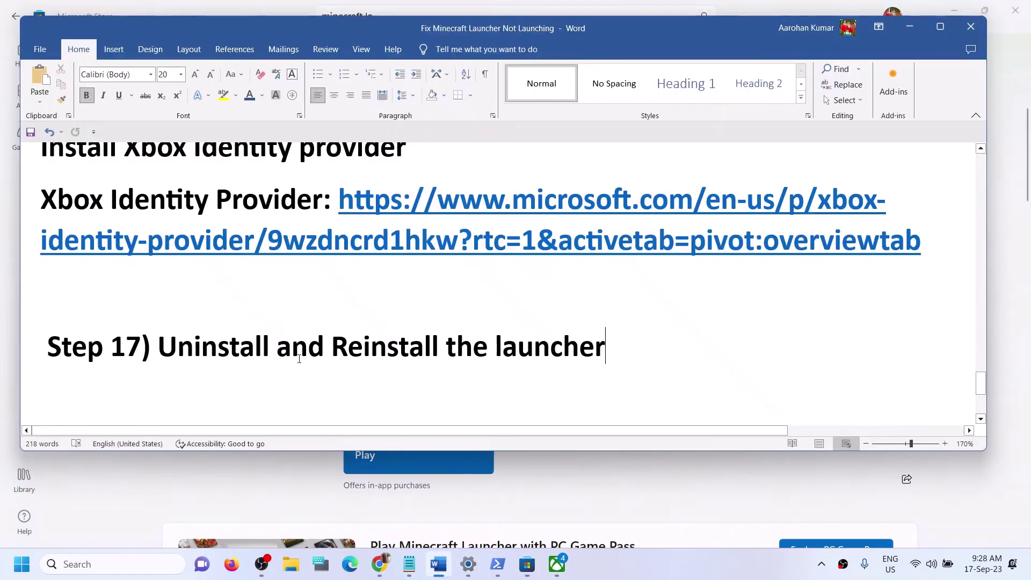
pyautogui.scroll(-1, 299, 356)
pyautogui.scroll(1, 351, 361)
pyautogui.moveTo(981, 382); pyautogui.dragTo(1004, 164)
pyautogui.scroll(-10, 396, 288)
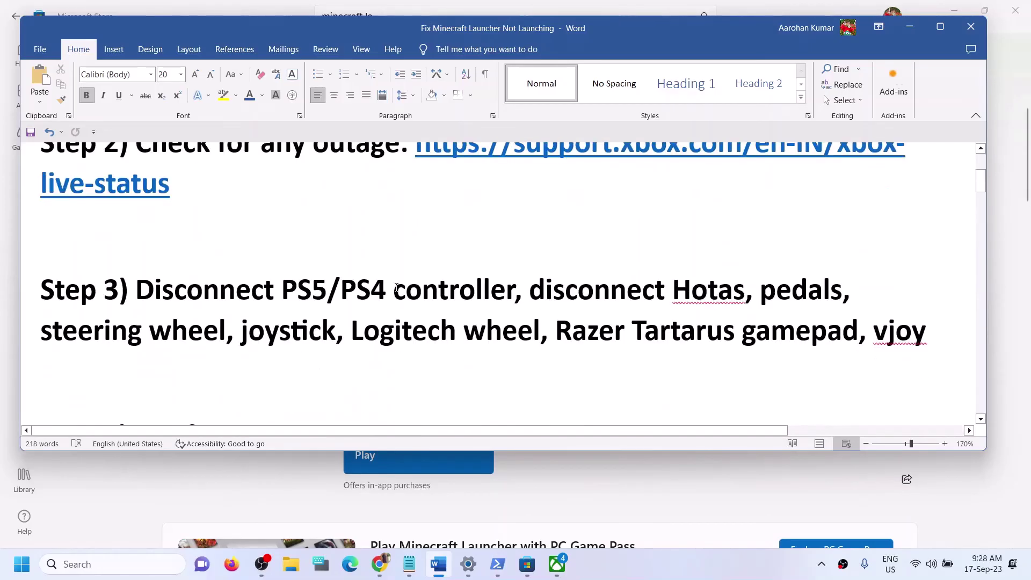
pyautogui.scroll(-2, 397, 287)
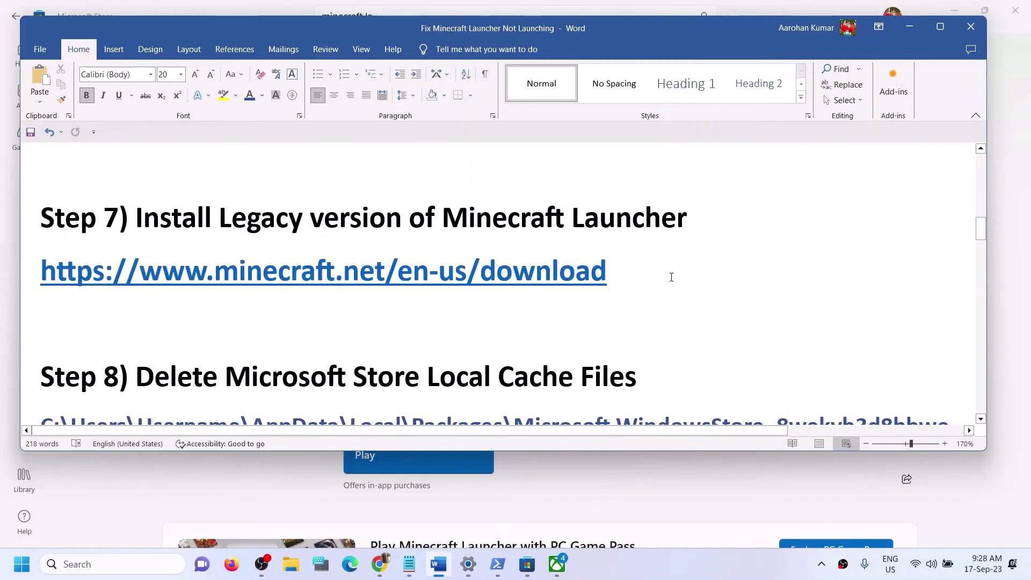
pyautogui.tripleClick(260, 282)
pyautogui.hotkey('ctrl', 'c')
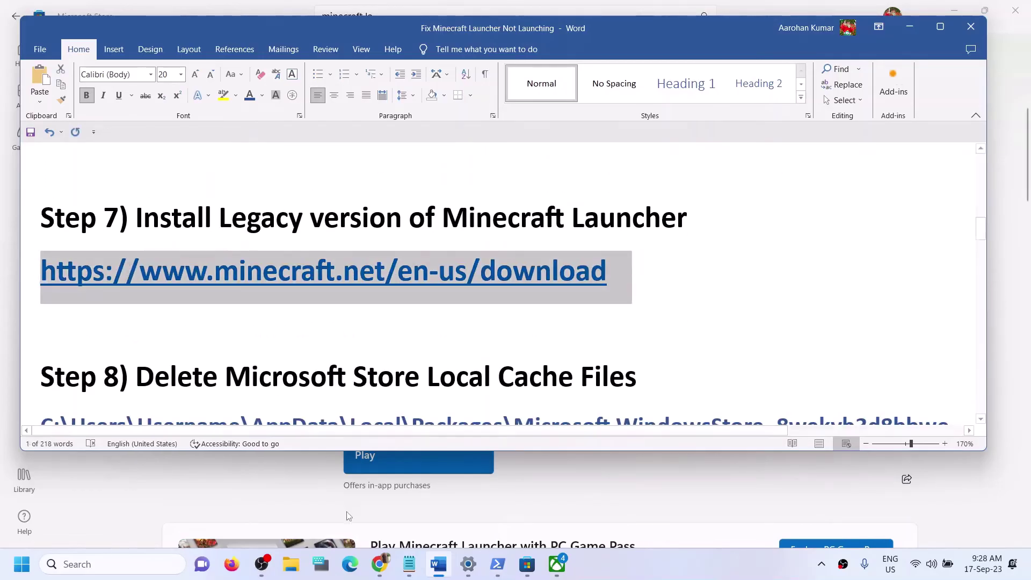
# Open the copied Minecraft download link in a new Chrome tab and go to the Windows legacy launcher download option
pyautogui.click(386, 500)
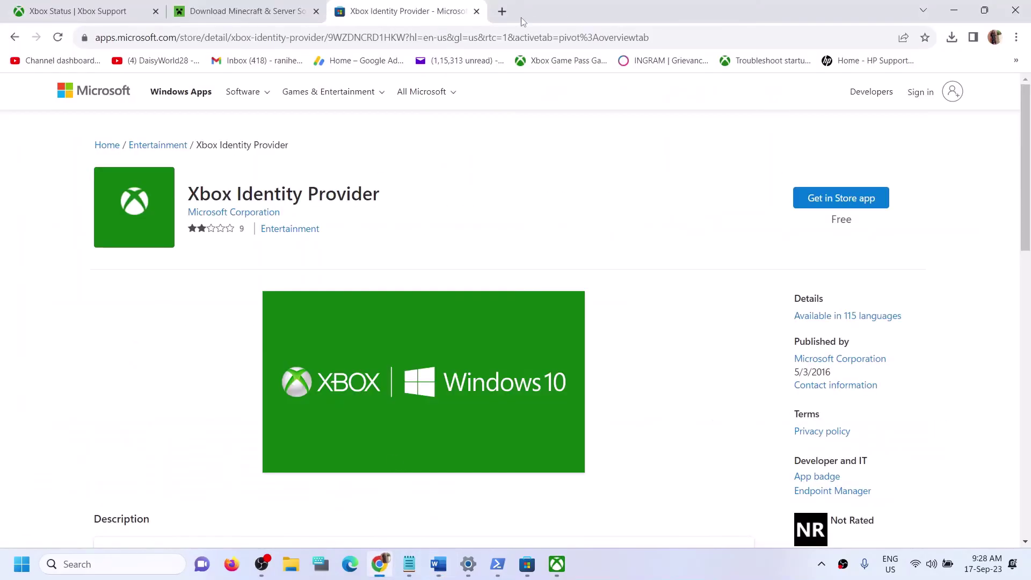
pyautogui.click(502, 11)
pyautogui.hotkey('ctrl', 'v')
pyautogui.press('Return')
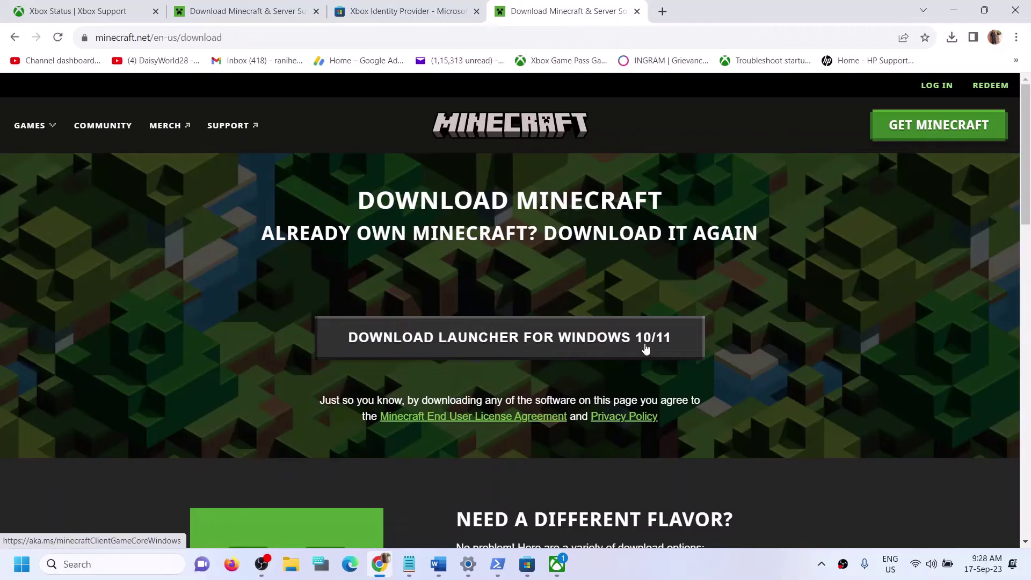
pyautogui.scroll(-5, 666, 346)
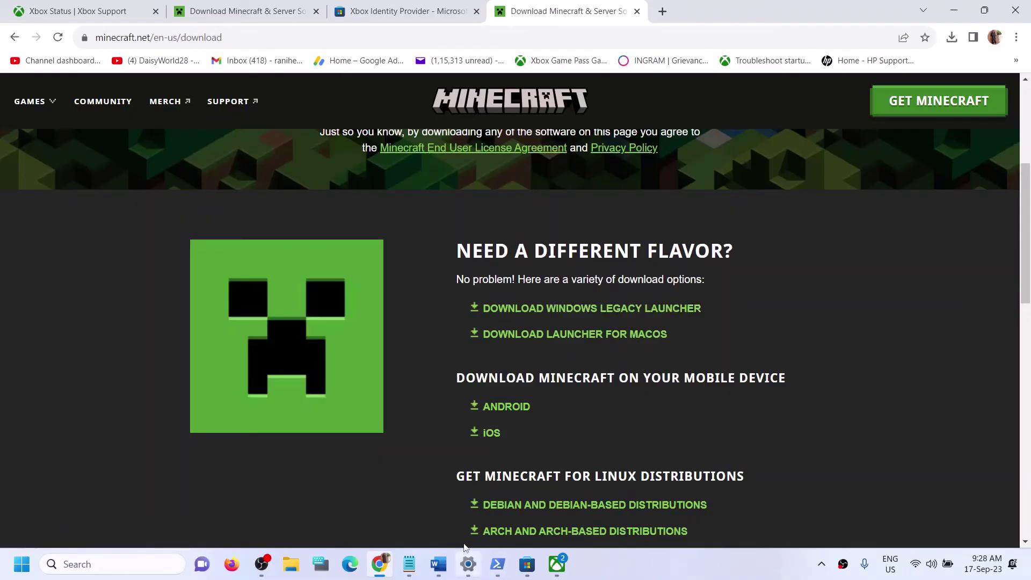
# Return to the Word document, go to Step 18, and highlight its heading on updating Windows using the media creation tool
pyautogui.click(439, 563)
pyautogui.scroll(-7, 315, 375)
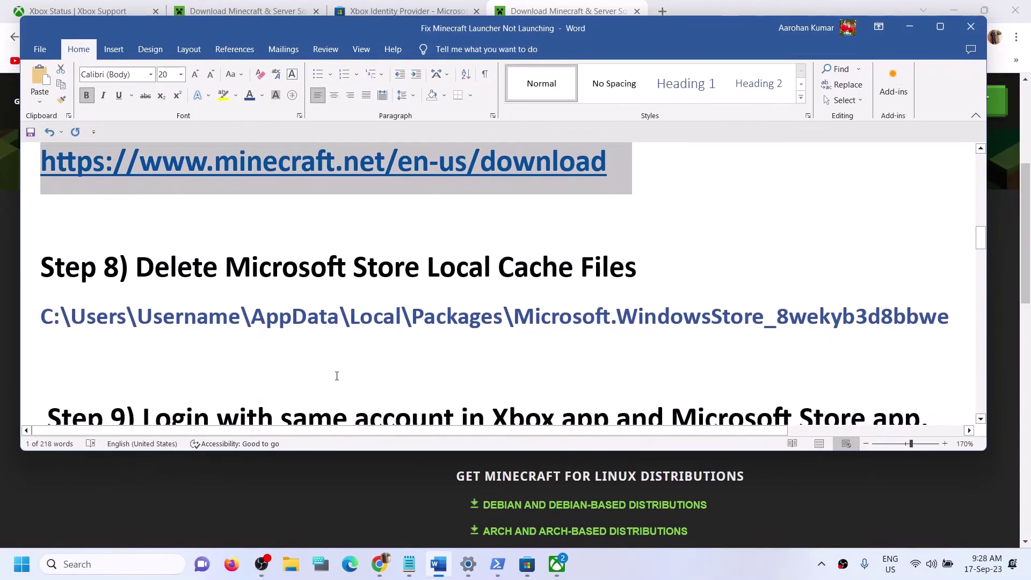
pyautogui.scroll(-20, 637, 346)
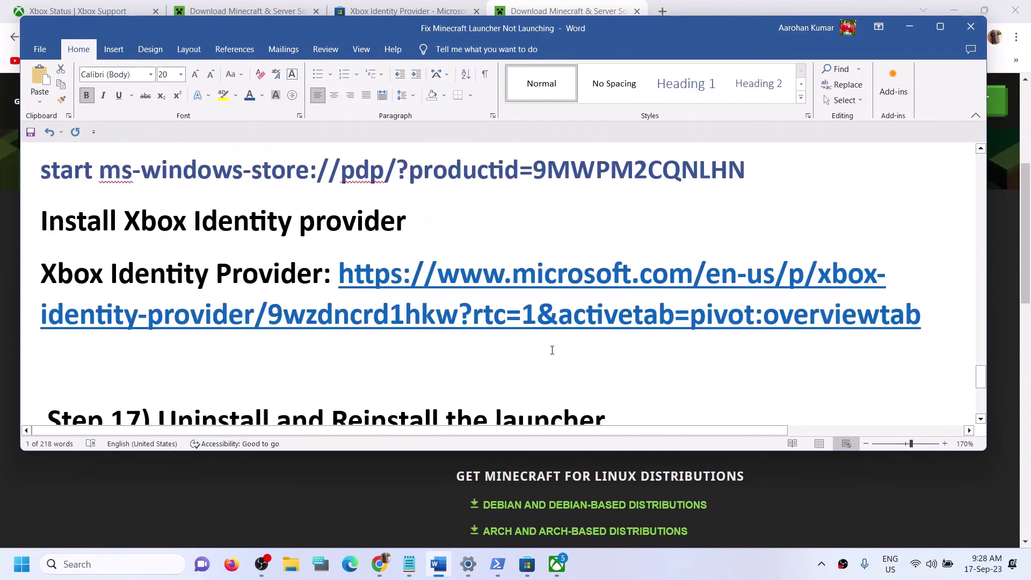
pyautogui.scroll(-2, 551, 350)
pyautogui.scroll(3, 548, 350)
pyautogui.scroll(-1, 449, 327)
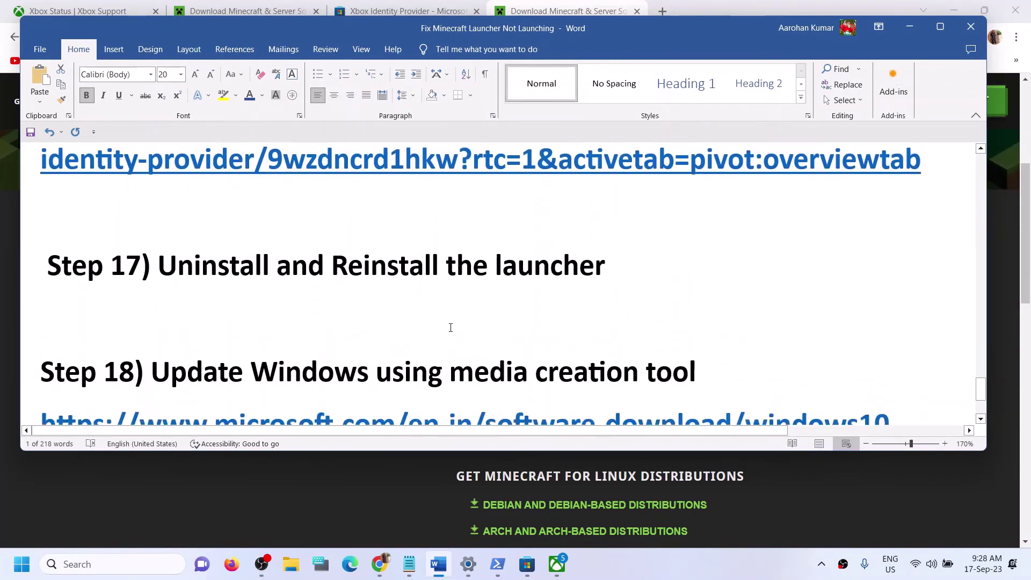
pyautogui.scroll(-2, 341, 325)
pyautogui.moveTo(194, 230); pyautogui.dragTo(750, 210)
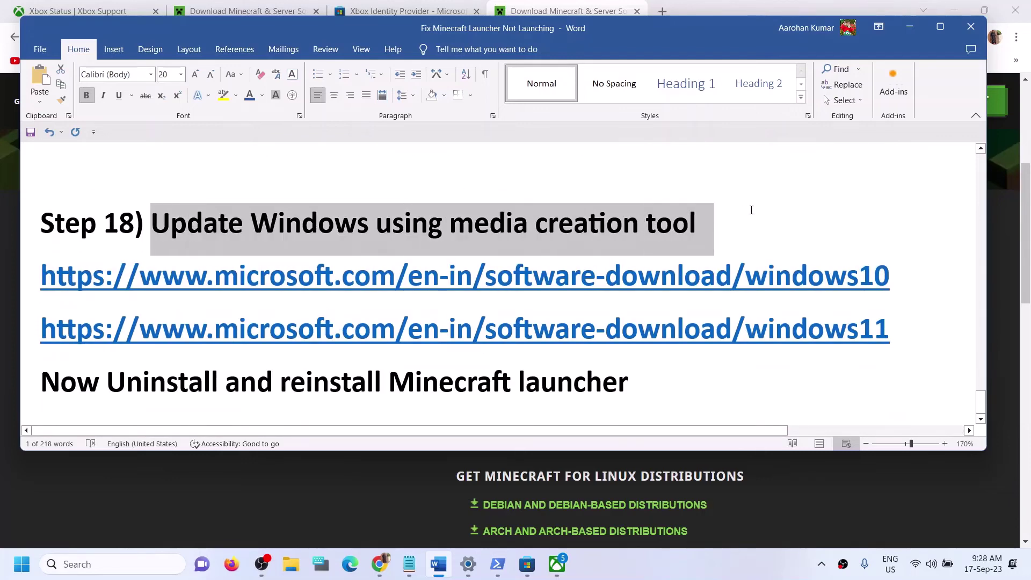
# Highlight the Windows 10 and Windows 11 software download links in the media creation tool section of the Word document
pyautogui.click(696, 575)
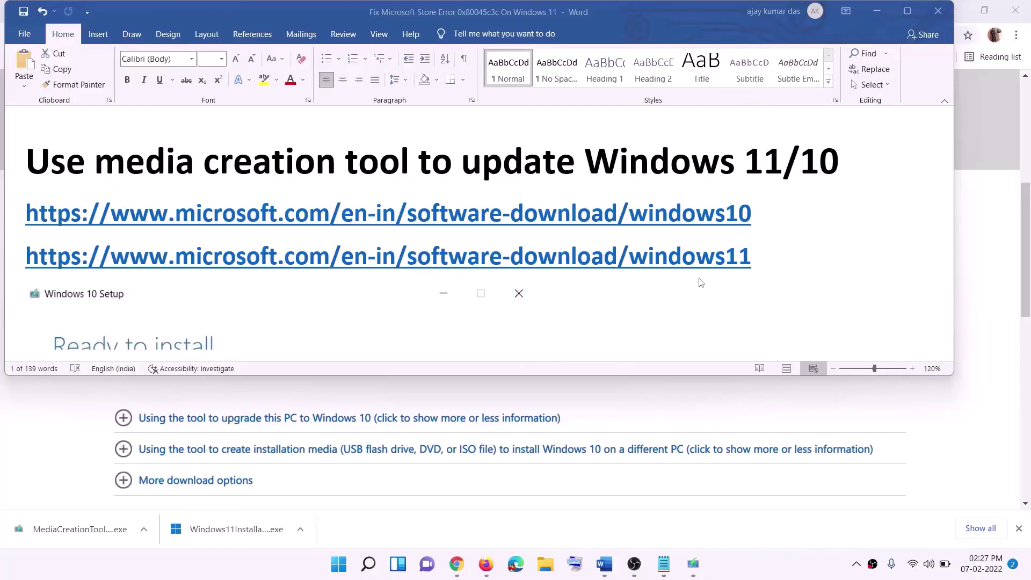
pyautogui.tripleClick(761, 213)
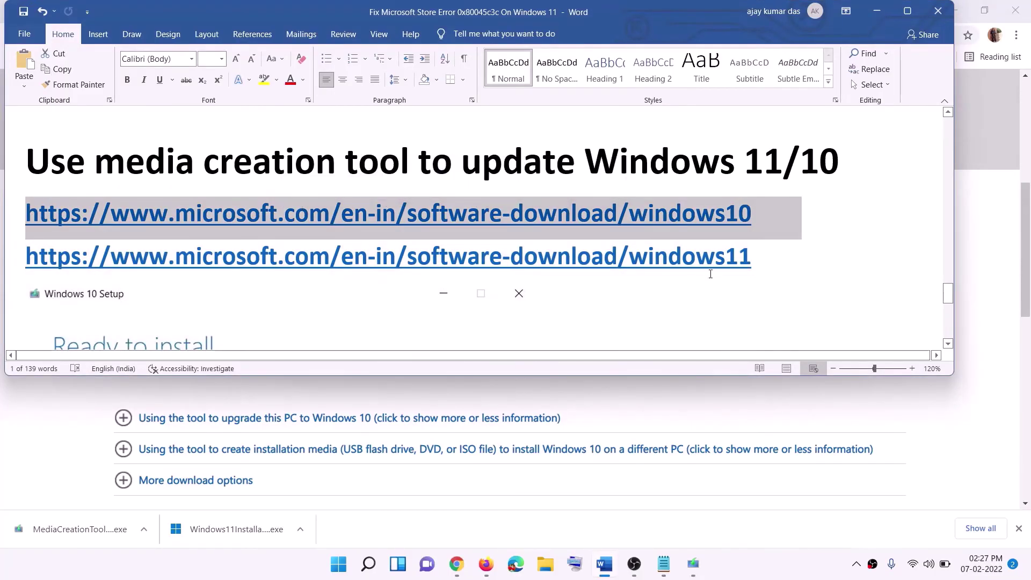
pyautogui.tripleClick(177, 257)
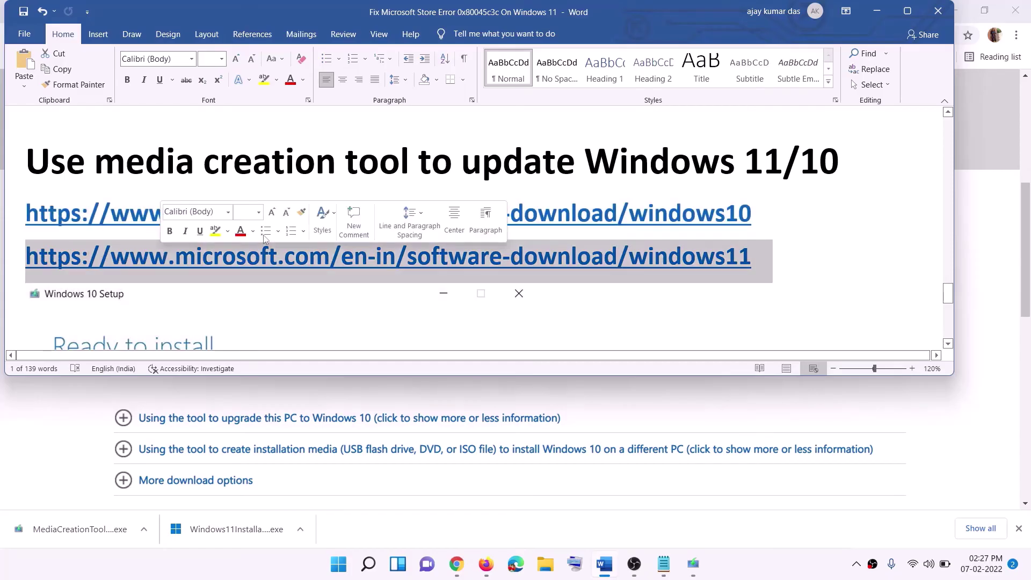
# Minimize Word and go to the section on creating Windows 10 installation media with the media creation tool on Microsoft's download page
pyautogui.click(877, 11)
pyautogui.scroll(5, 441, 252)
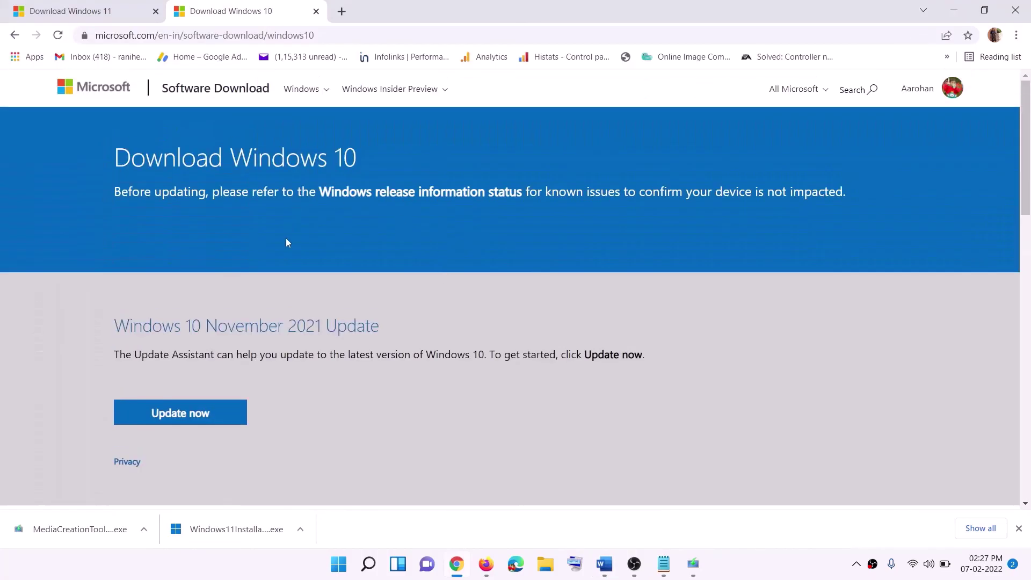
pyautogui.scroll(-5, 346, 302)
pyautogui.moveTo(119, 325); pyautogui.dragTo(229, 324)
pyautogui.scroll(-3, 343, 294)
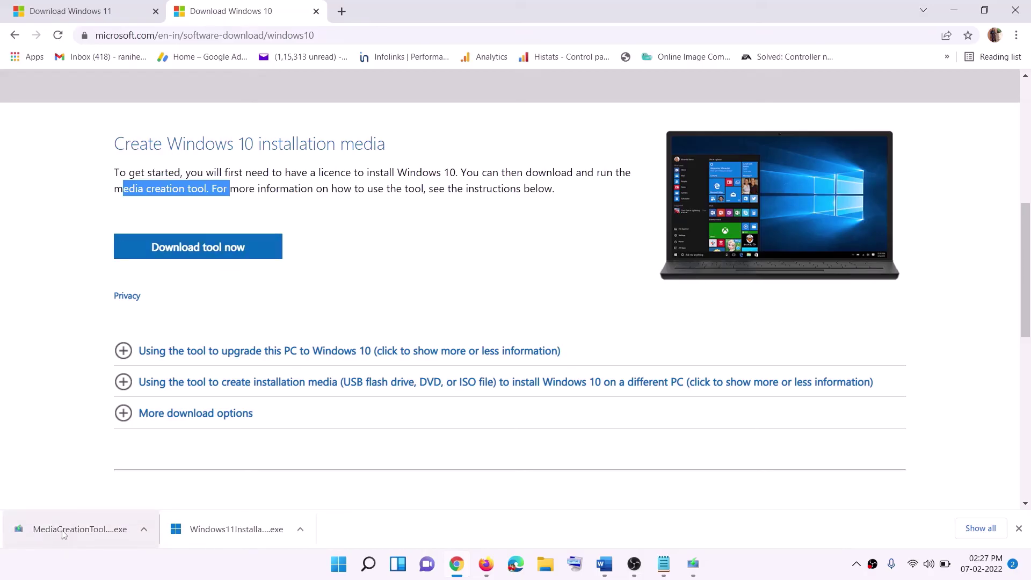
# Accept the license terms in Windows 10 Setup and start the download with the Upgrade this PC now option
pyautogui.click(698, 570)
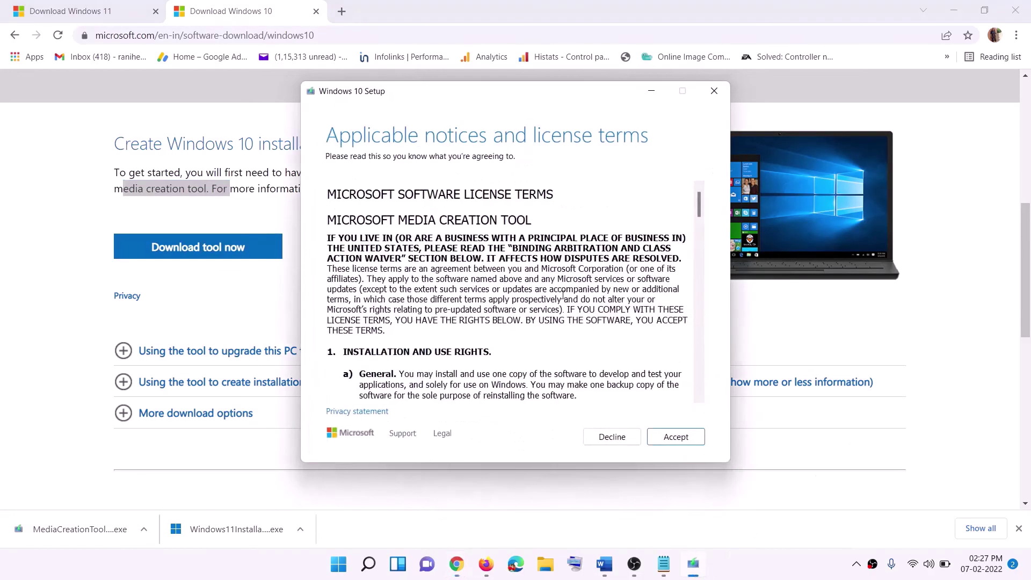
pyautogui.click(671, 440)
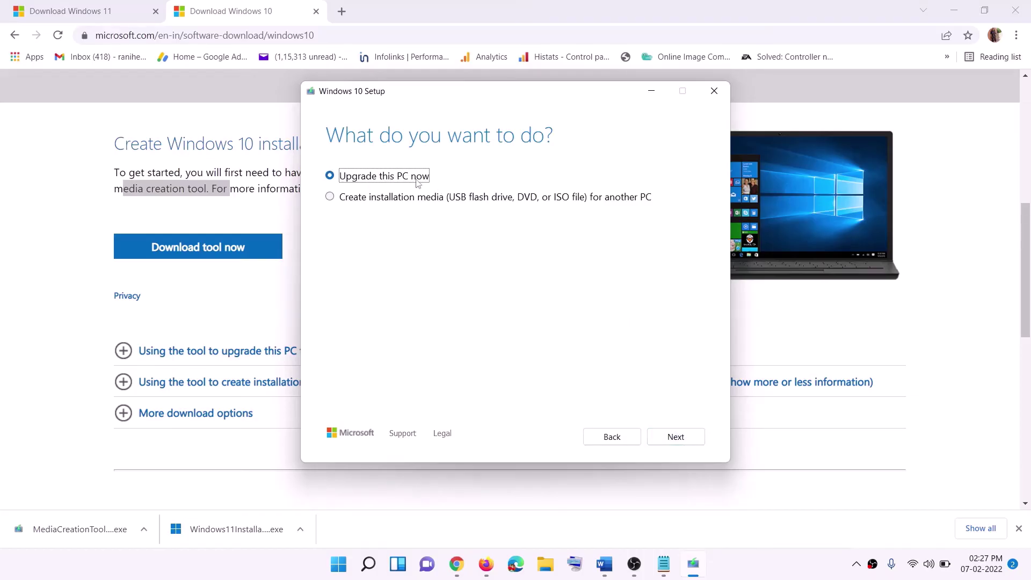
pyautogui.click(675, 437)
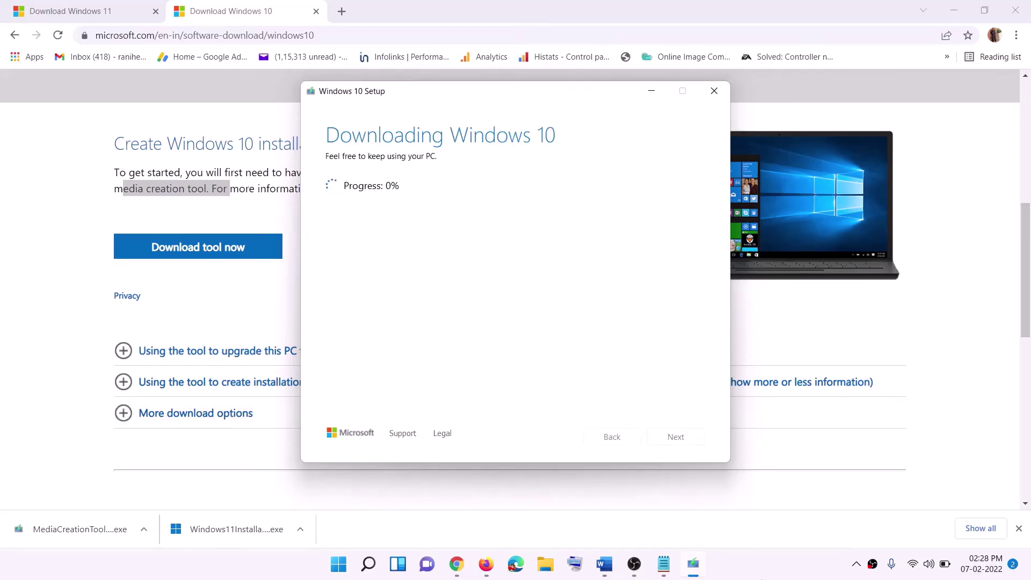
pyautogui.click(761, 575)
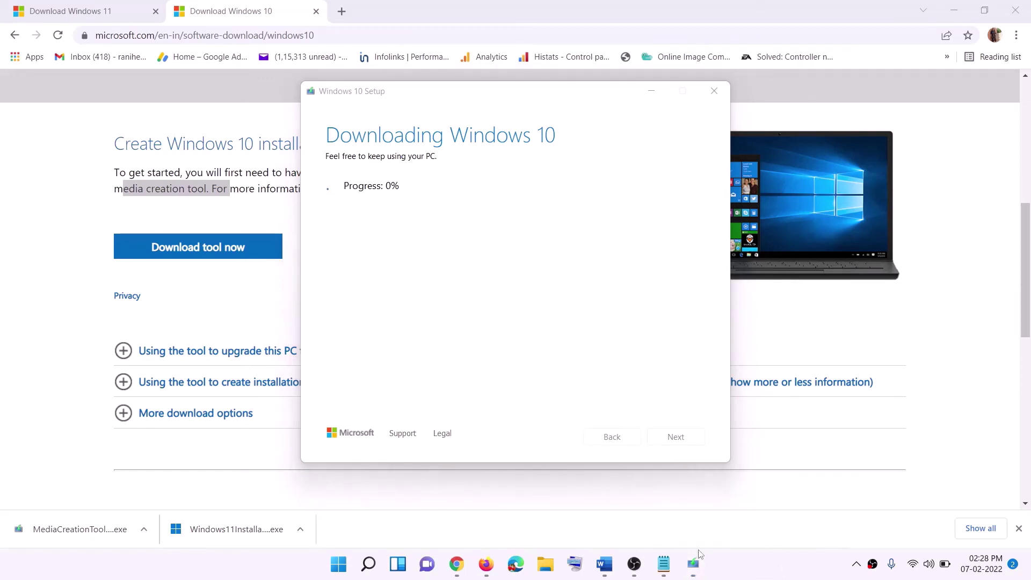
# Switch to the Word document, maximize it, and examine the Windows 10 Setup "Ready to install" screenshot down to its Install button
pyautogui.click(605, 564)
pyautogui.scroll(-1, 115, 269)
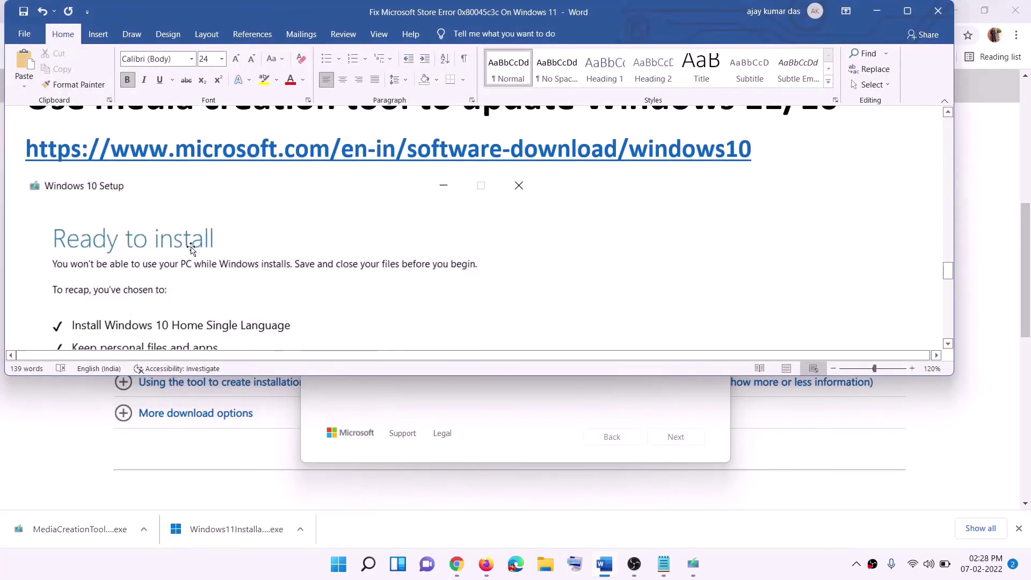
pyautogui.click(908, 11)
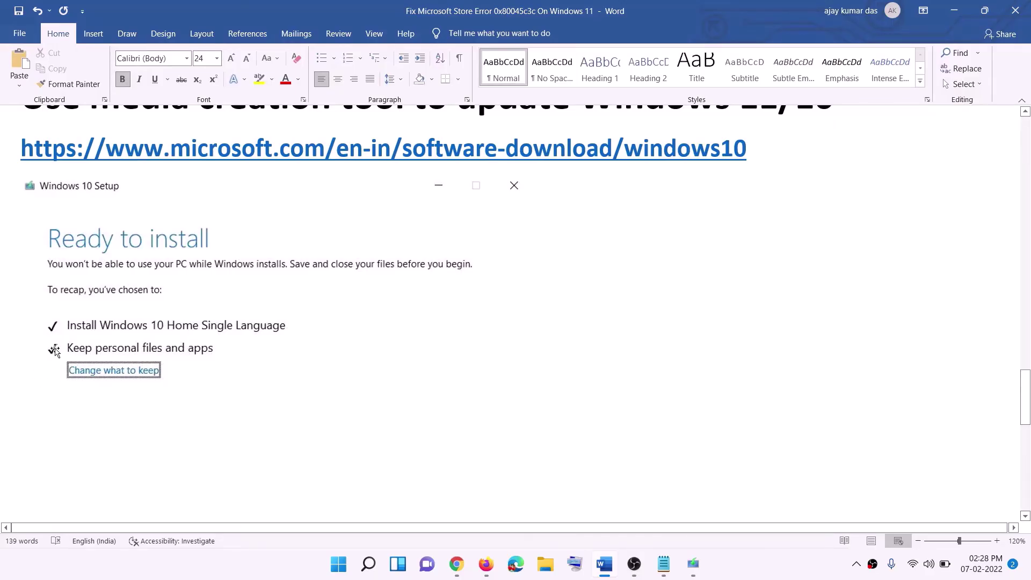
pyautogui.scroll(-3, 530, 375)
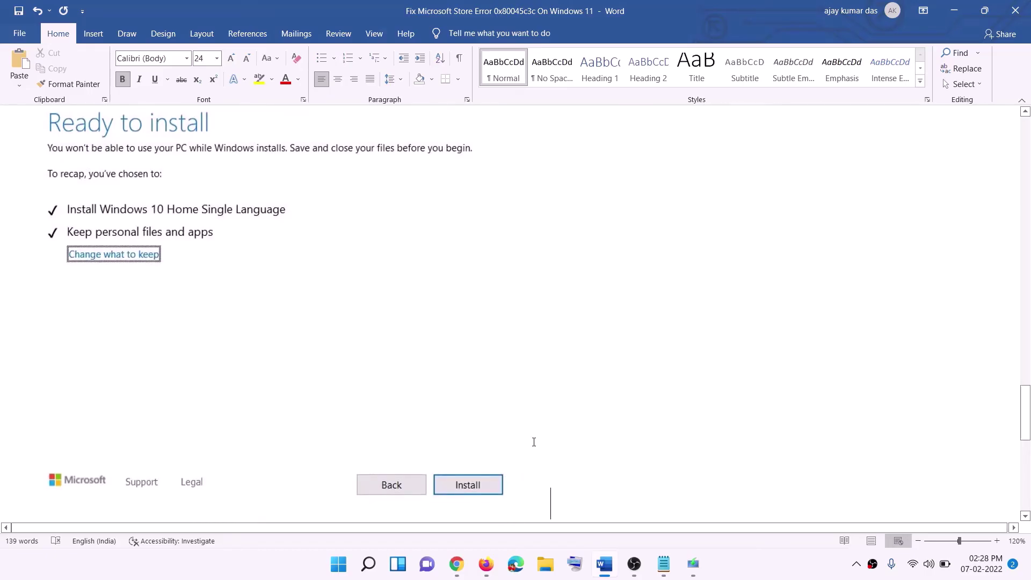
# Switch to the Windows 11 download page in Chrome, then download and run the media creation tool for Windows 11 installation media
pyautogui.scroll(1, 422, 333)
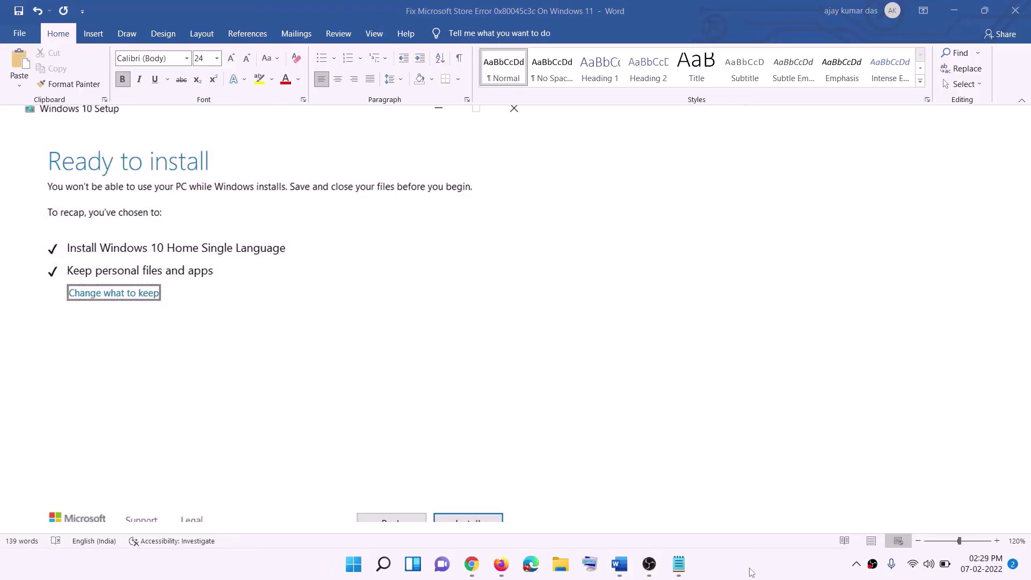
pyautogui.click(472, 564)
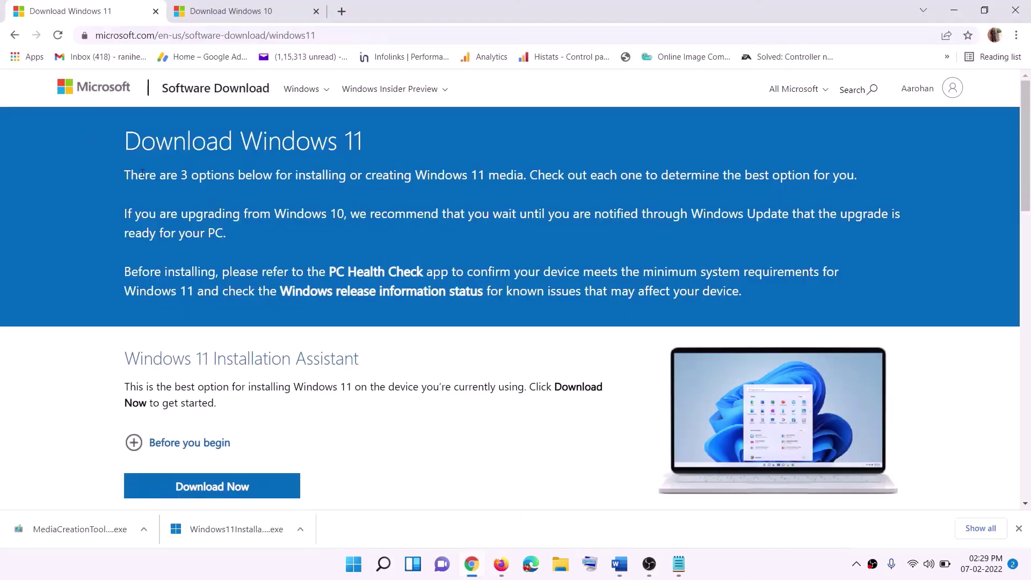
pyautogui.scroll(-5, 333, 354)
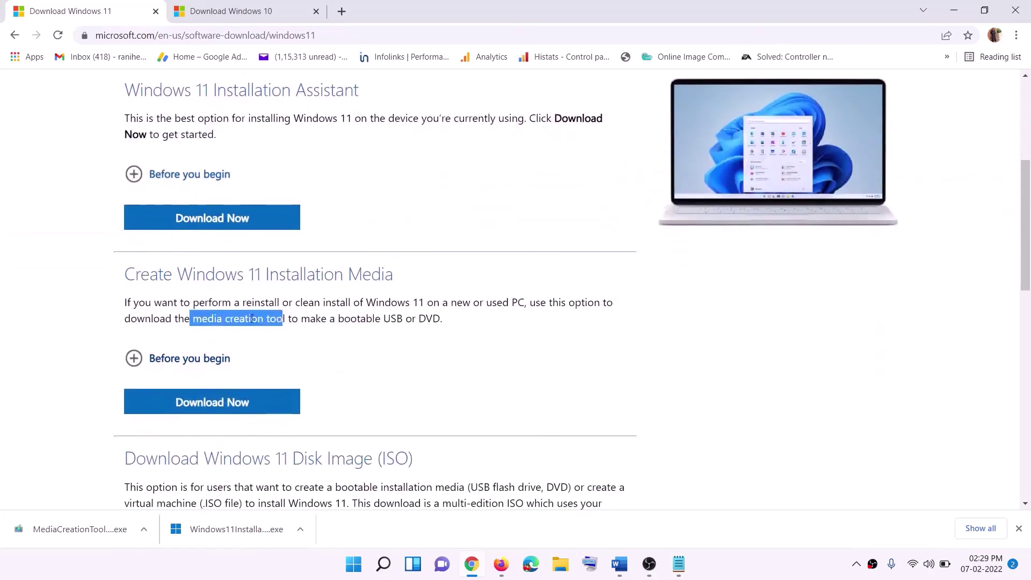
pyautogui.click(196, 319)
pyautogui.moveTo(196, 318); pyautogui.dragTo(298, 319)
pyautogui.click(206, 406)
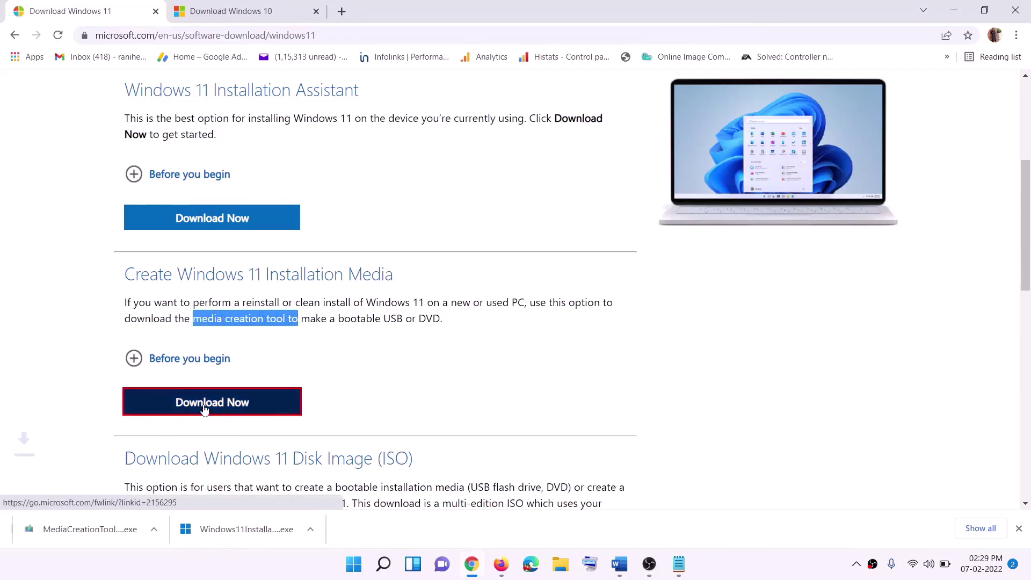
pyautogui.click(73, 536)
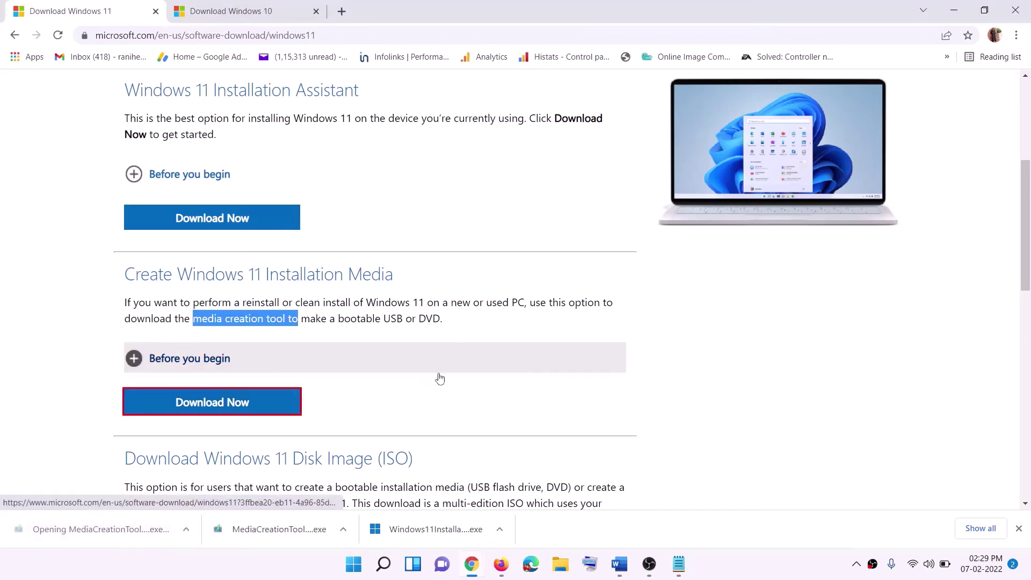
pyautogui.click(457, 397)
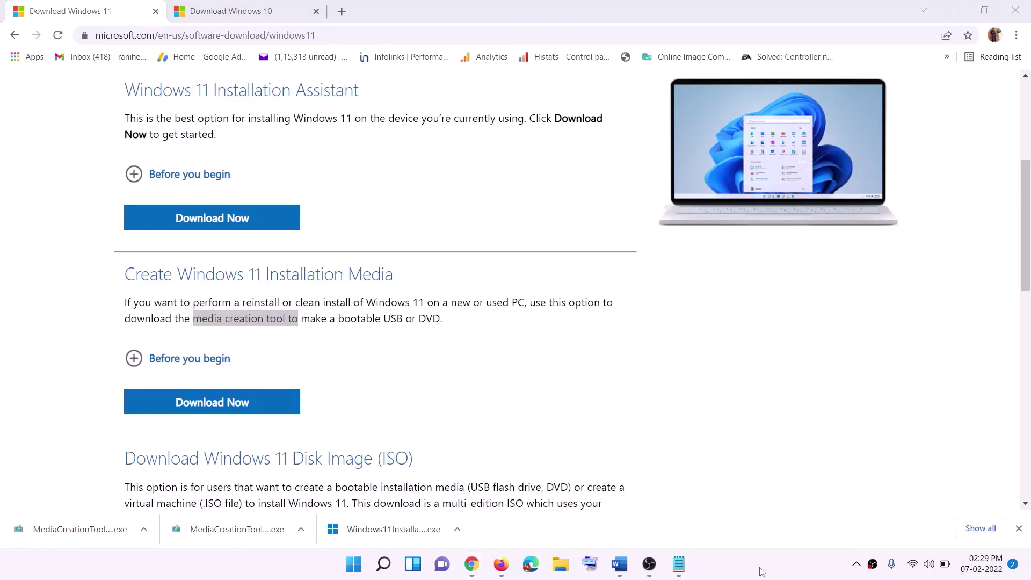
# Accept the Windows 11 Setup terms and save an ISO file named Windows to the Desktop, using the recommended language and edition
pyautogui.click(675, 437)
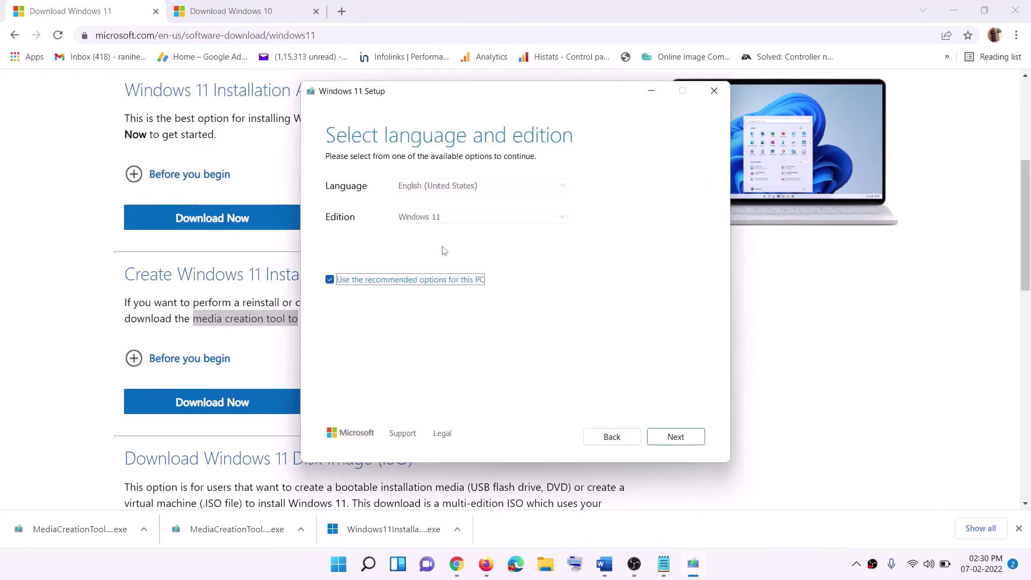
pyautogui.click(674, 436)
pyautogui.click(344, 233)
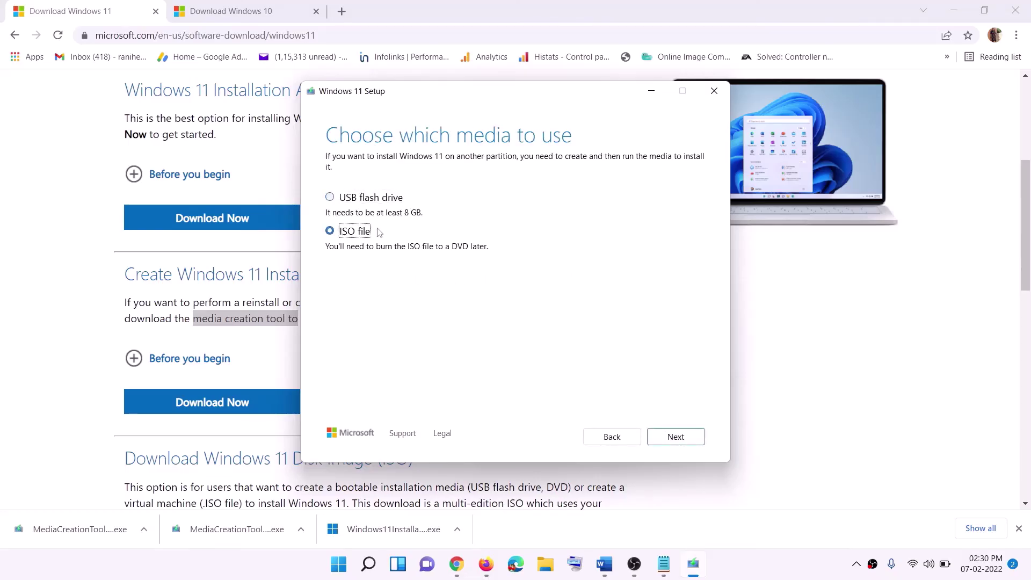
pyautogui.click(681, 437)
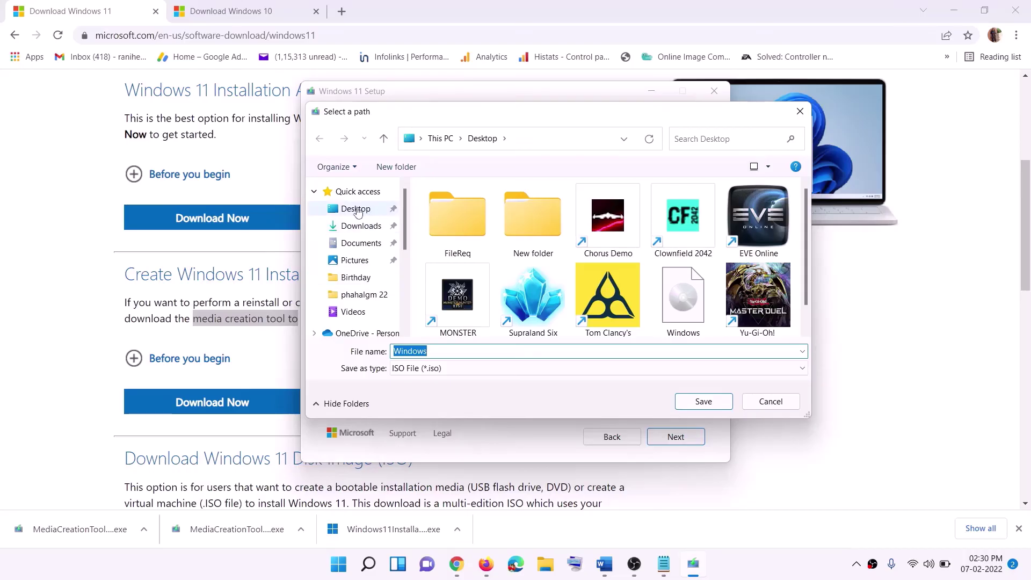
pyautogui.click(353, 210)
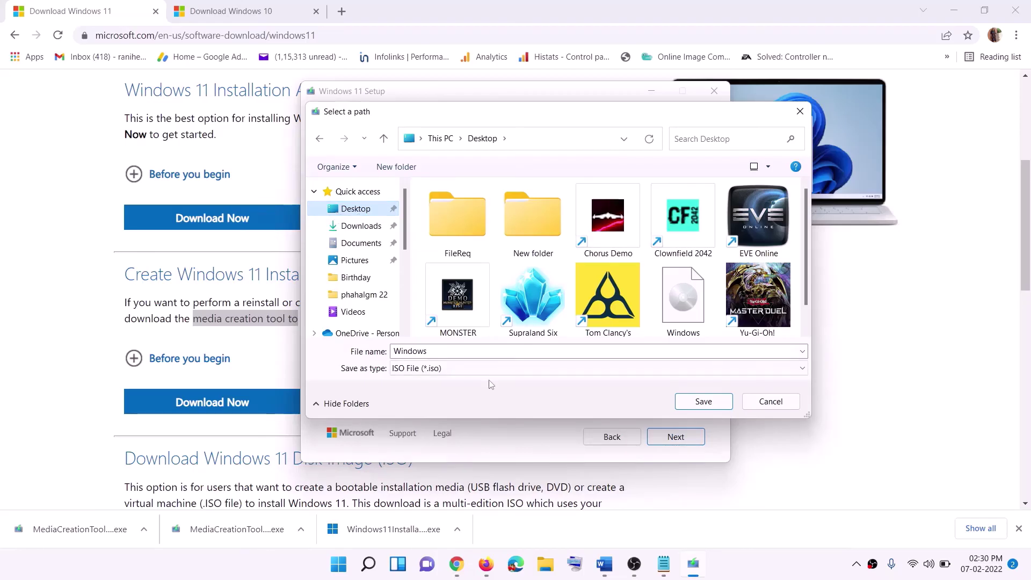
pyautogui.click(705, 402)
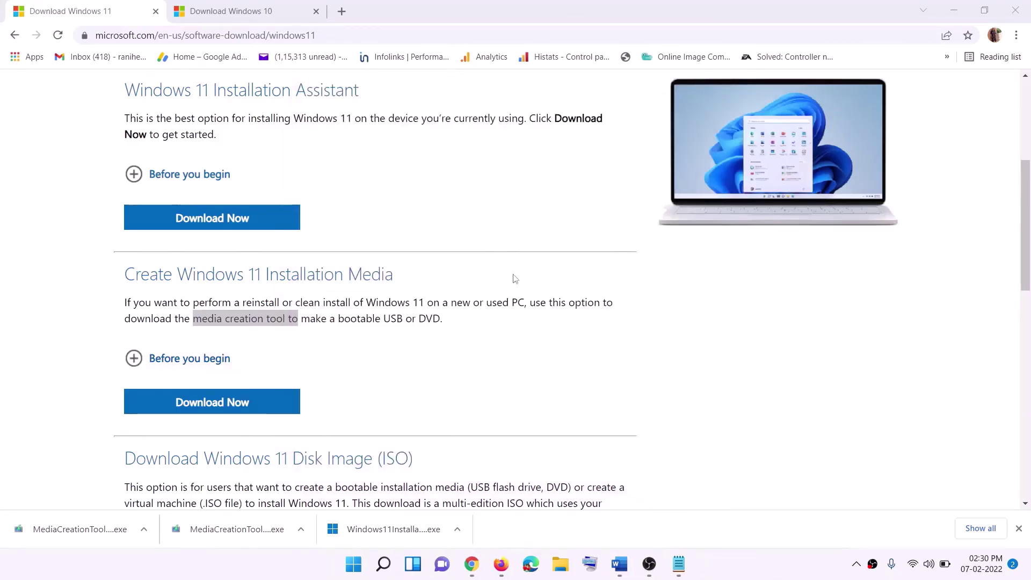
# Show the desktop, move the Windows ISO file to a clear spot, and open it to mount its contents
pyautogui.press('super+d')
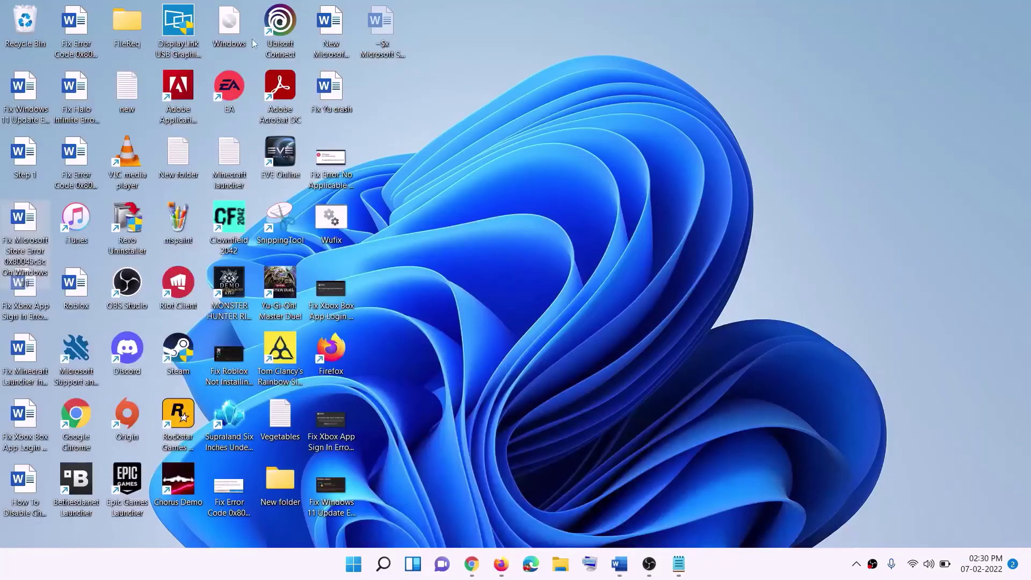
pyautogui.moveTo(235, 27); pyautogui.dragTo(414, 375)
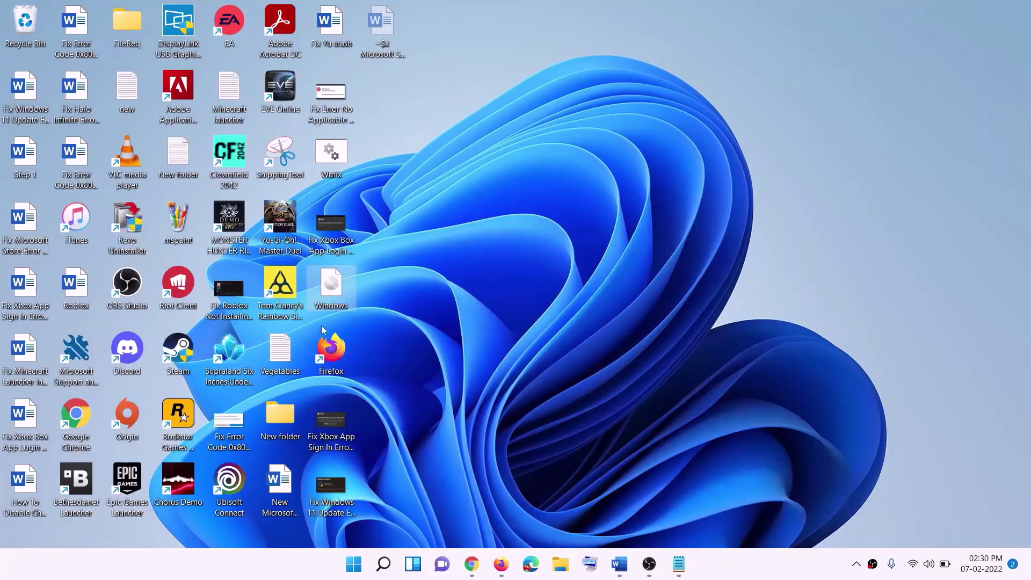
pyautogui.doubleClick(332, 284)
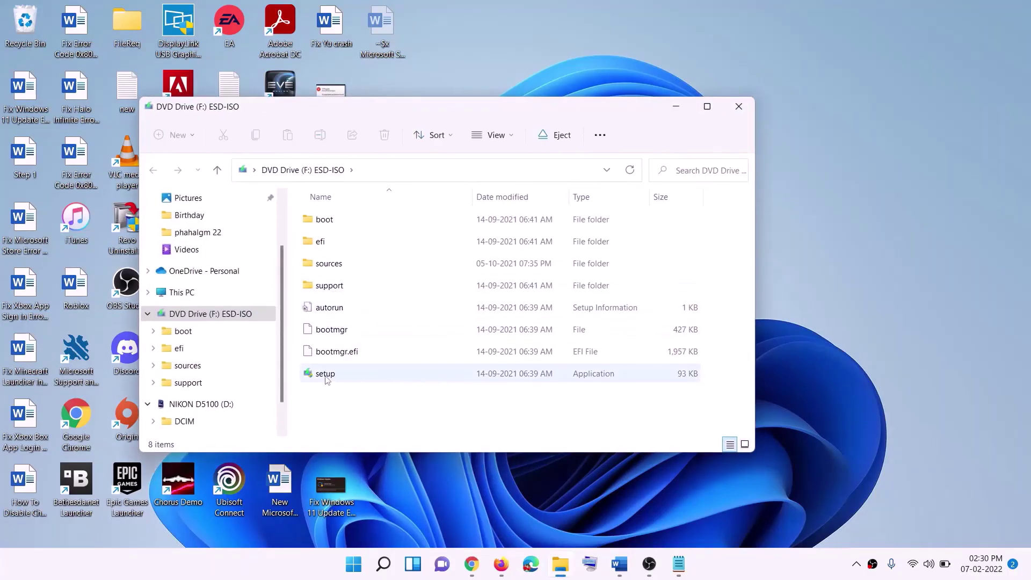
# Run setup from the mounted ESD-ISO drive and continue past the Install Windows 11 page with the default update option
pyautogui.click(327, 377)
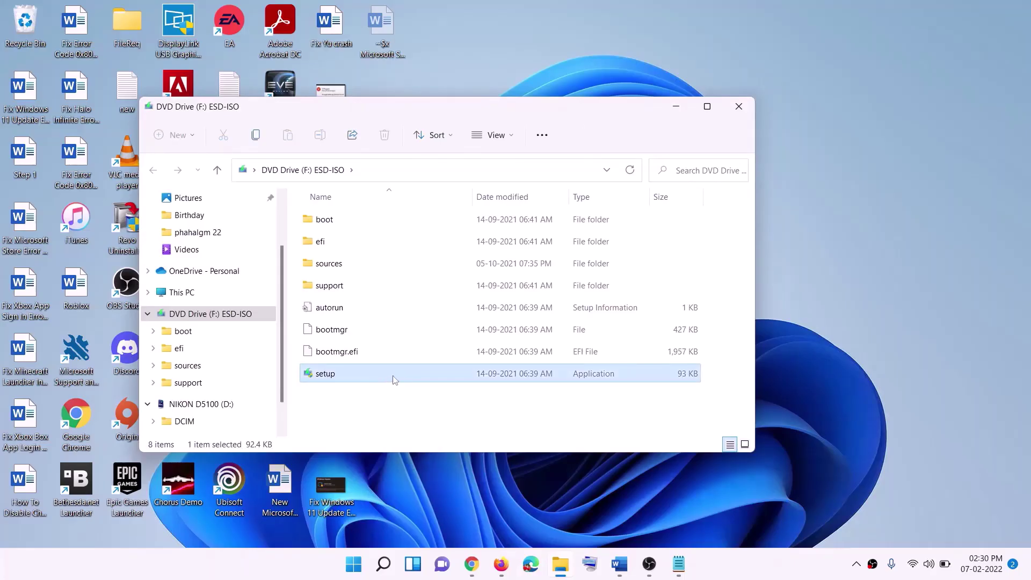
pyautogui.doubleClick(351, 372)
pyautogui.click(425, 418)
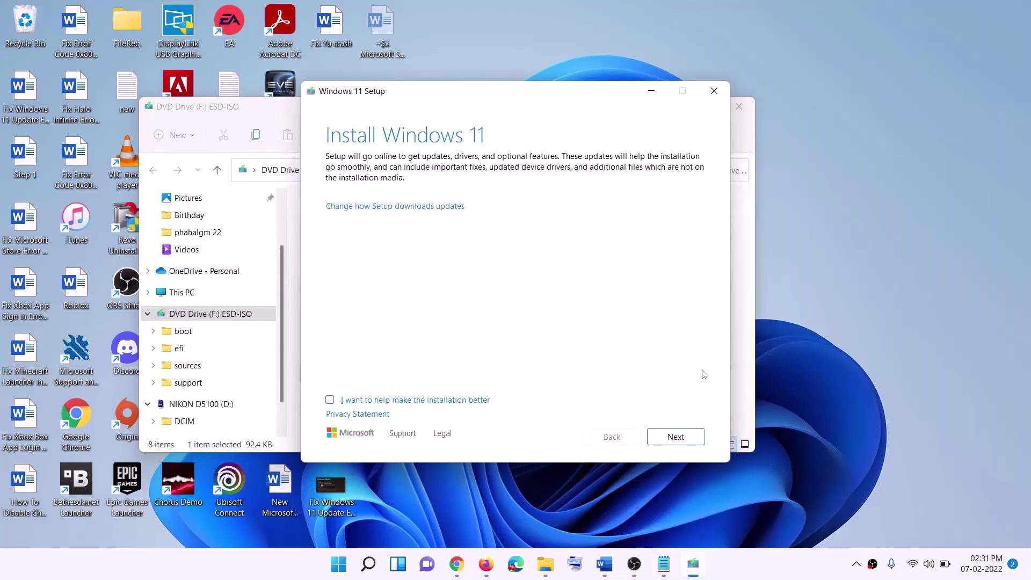
pyautogui.click(690, 436)
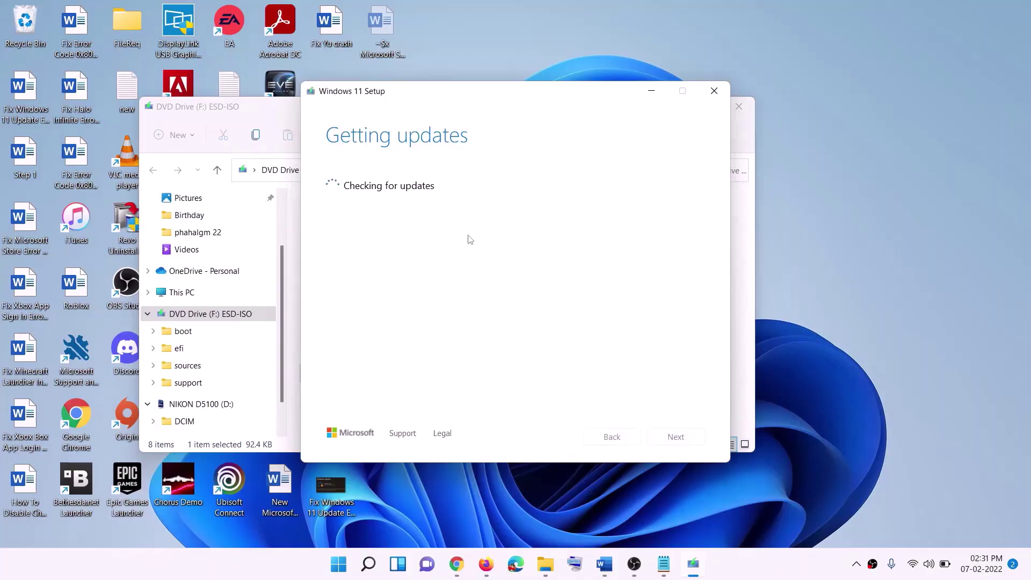
# Switch to the Word document and examine the Windows 11 Setup "Ready to install" screenshot down to its end
pyautogui.hotkey('alt', 'Tab')
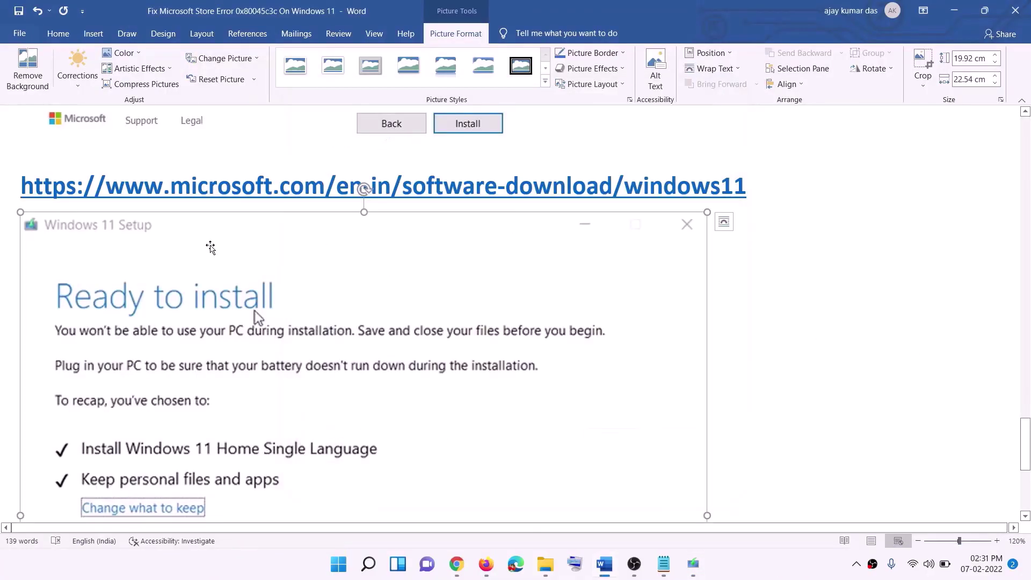
pyautogui.scroll(-2, 238, 267)
pyautogui.scroll(-3, 252, 215)
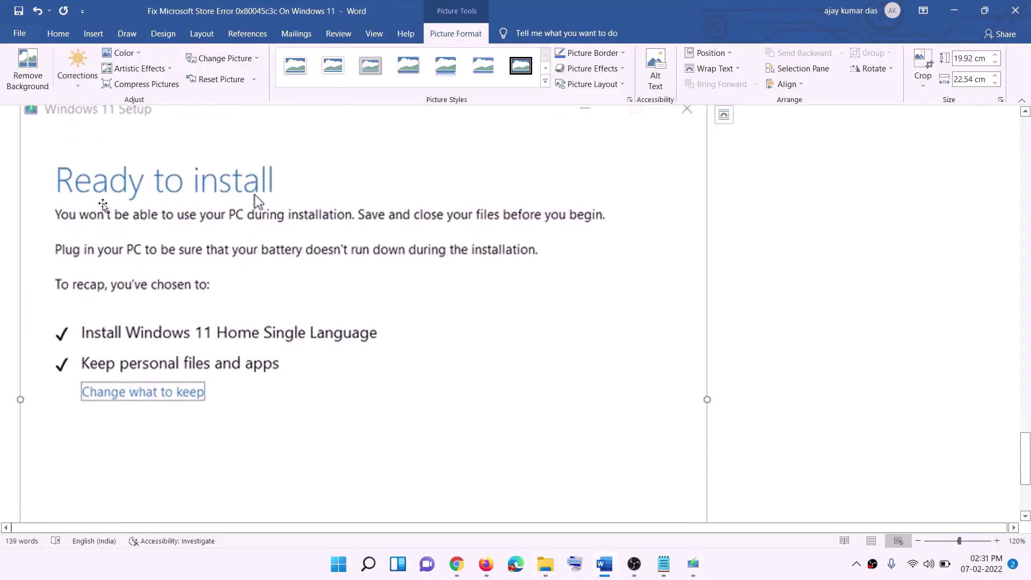
pyautogui.scroll(-1, 282, 215)
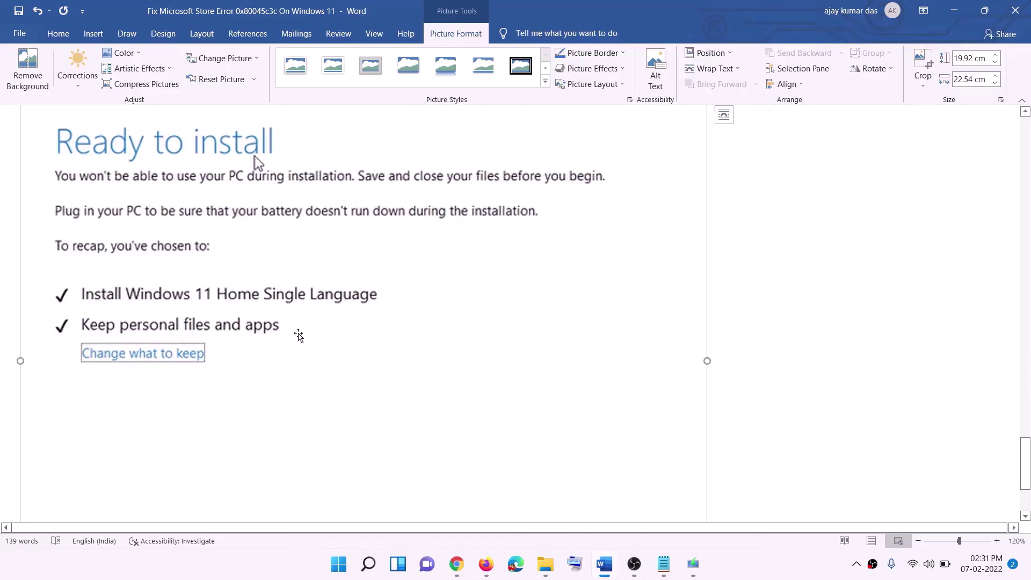
pyautogui.scroll(-3, 263, 336)
pyautogui.scroll(7, 548, 400)
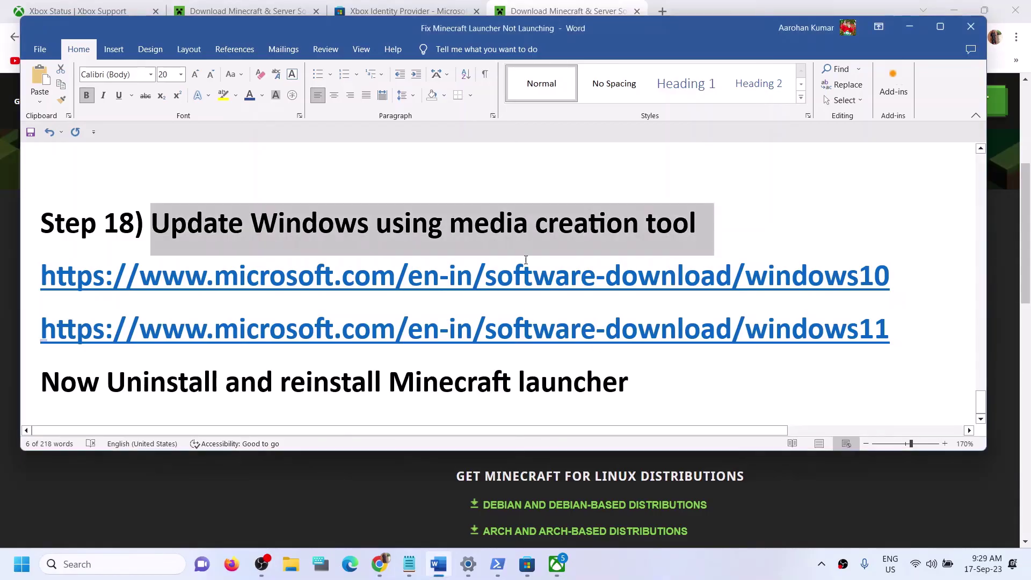
# Check and minimize Microsoft Store, then highlight the instruction to reinstall Minecraft launcher under Step 18 in the Word document
pyautogui.click(527, 564)
pyautogui.click(954, 10)
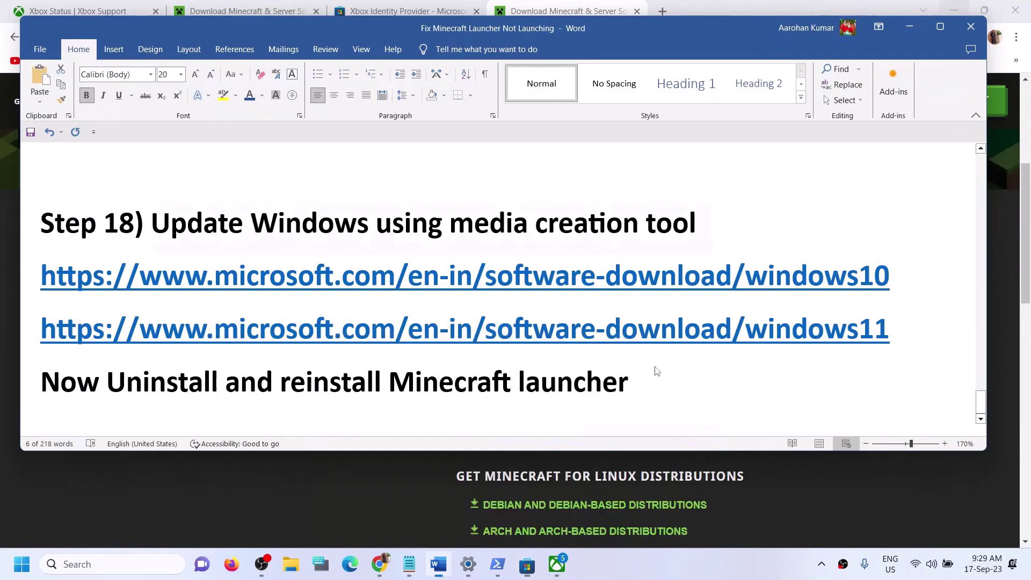
pyautogui.moveTo(106, 381); pyautogui.dragTo(673, 377)
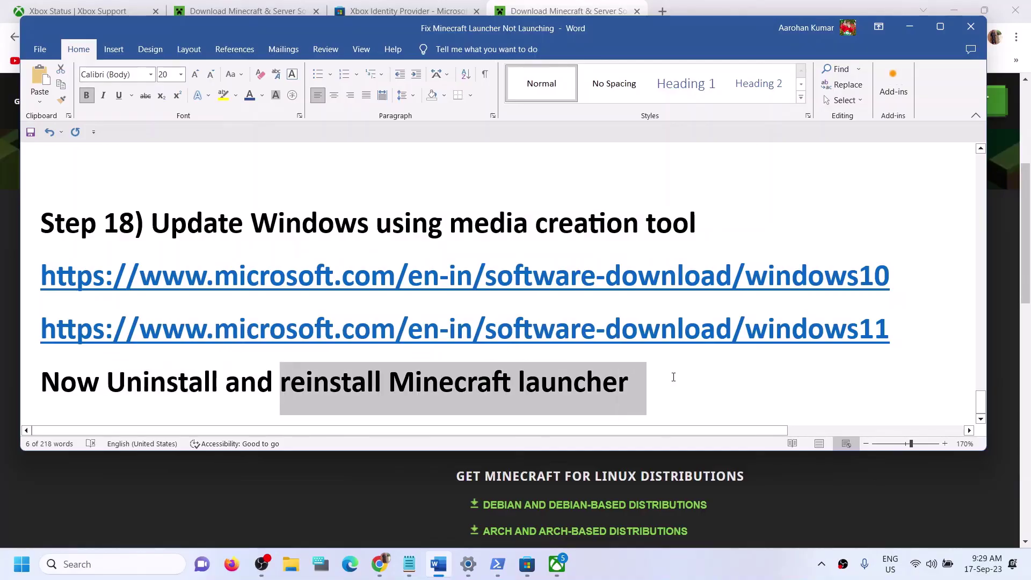
# Switch to the Minecraft download page in Chrome and review the Windows 10/11 and Windows Legacy launcher download options
pyautogui.click(915, 497)
pyautogui.scroll(5, 763, 379)
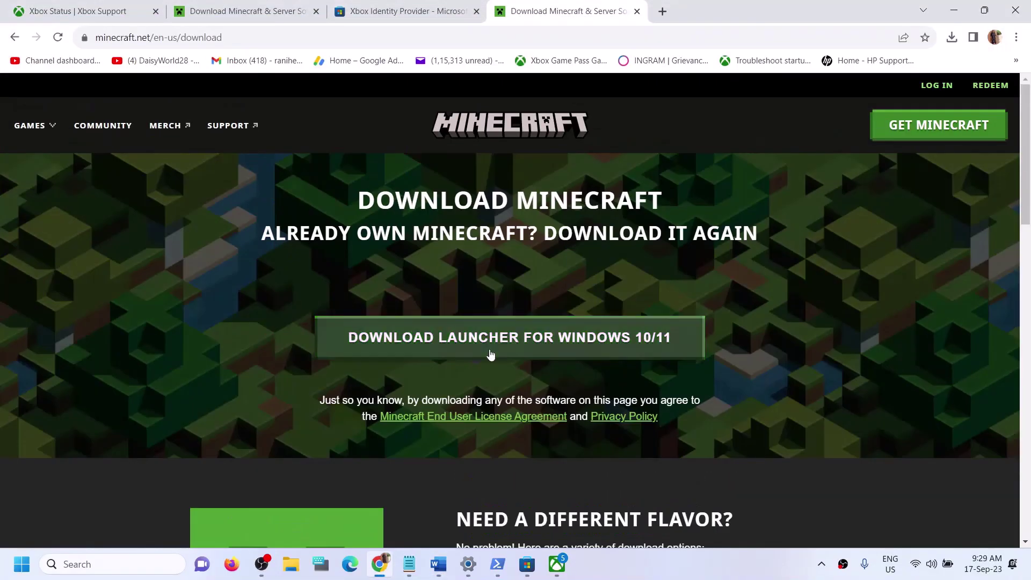
pyautogui.scroll(-3, 653, 337)
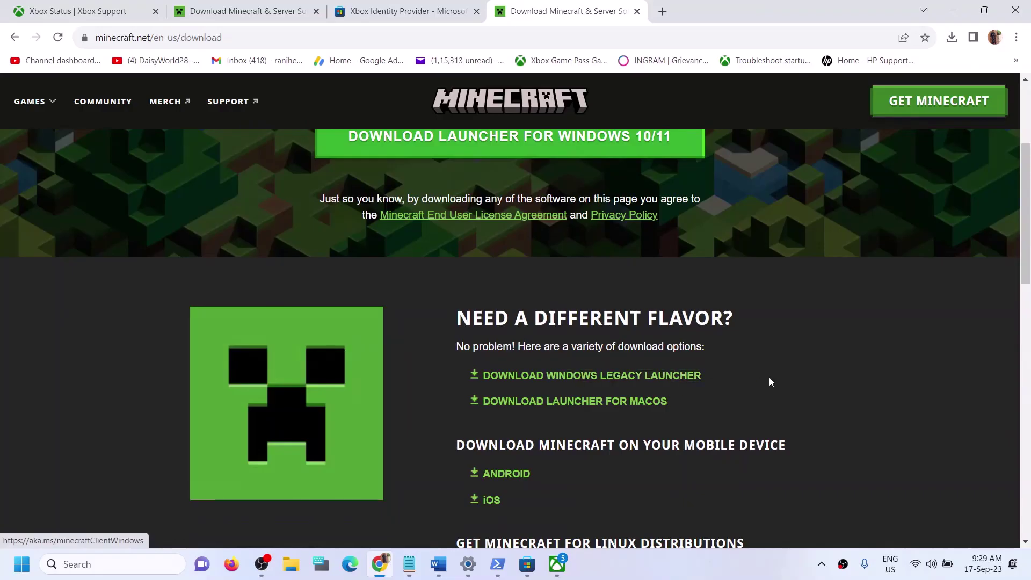
pyautogui.scroll(4, 769, 379)
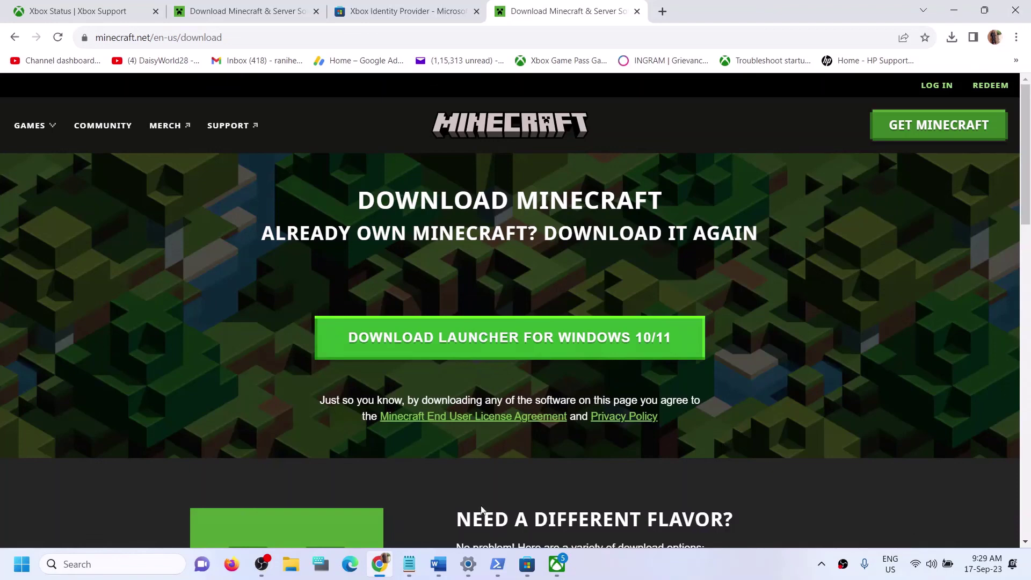
# Search Windows for "minec" and launch the Minecraft Launcher app
pyautogui.click(101, 562)
pyautogui.write('minec')
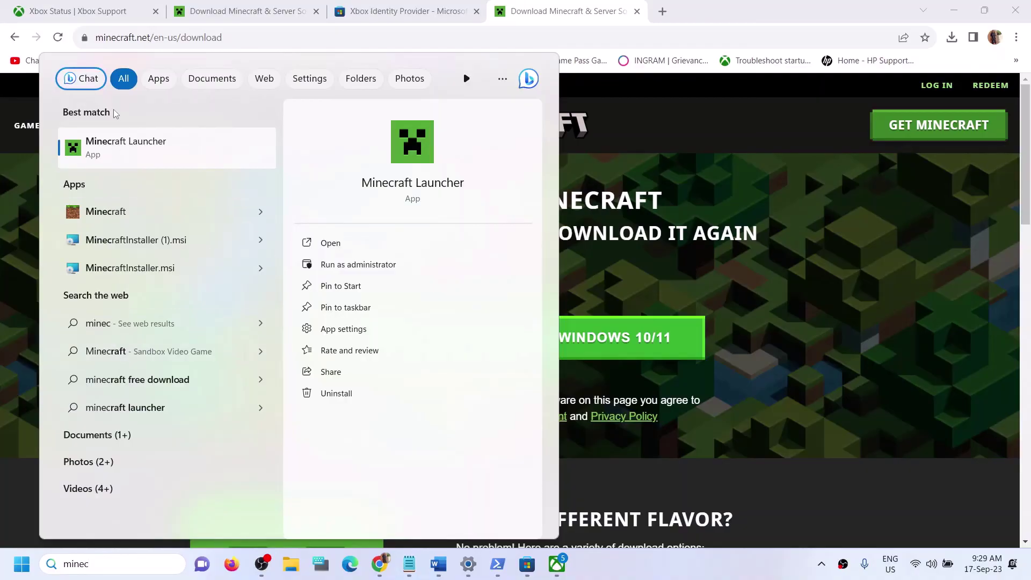
pyautogui.click(127, 148)
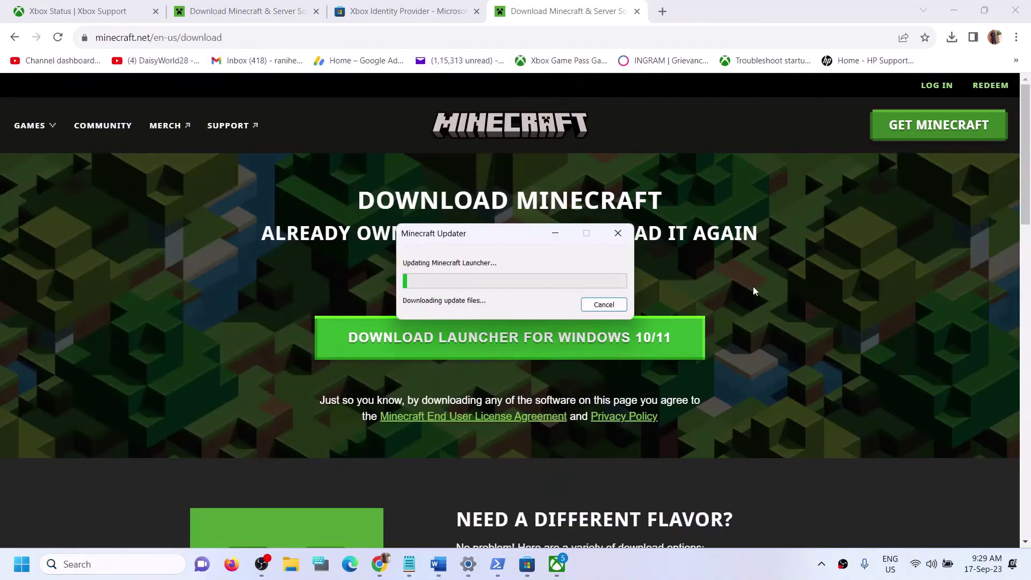